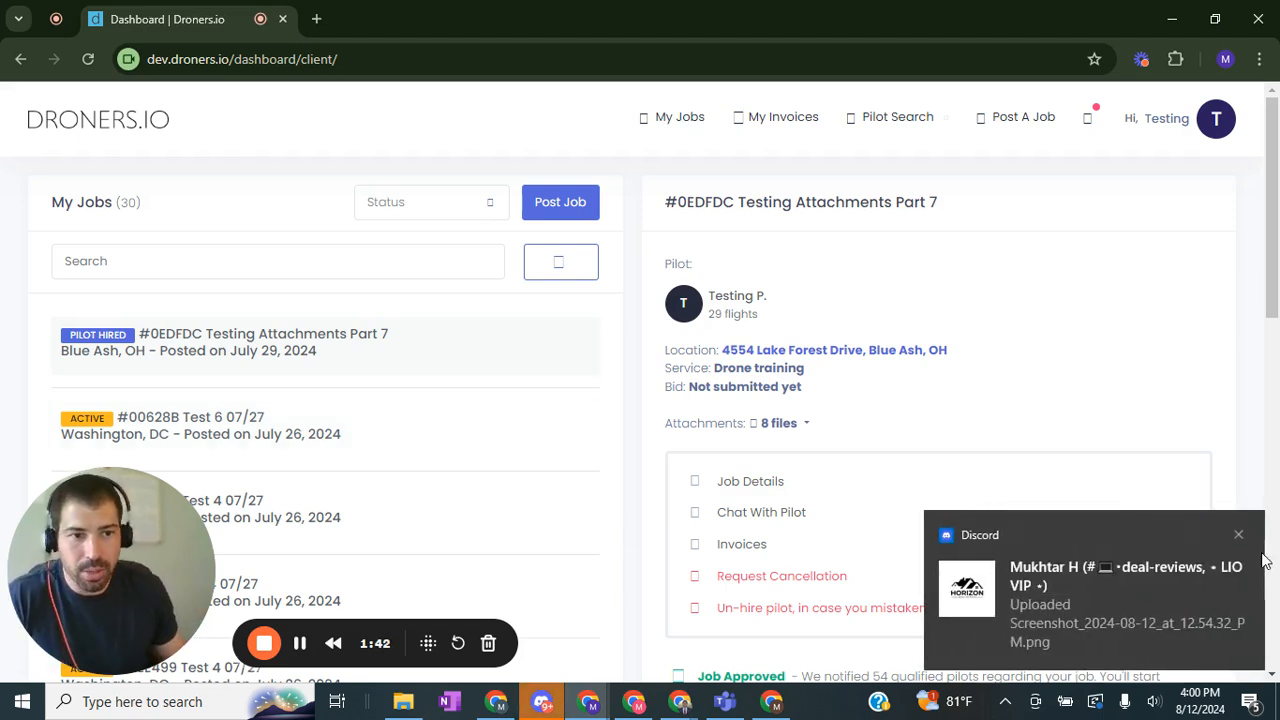
Step: Dismiss the notification and start posting a new job
left_click(1238, 535)
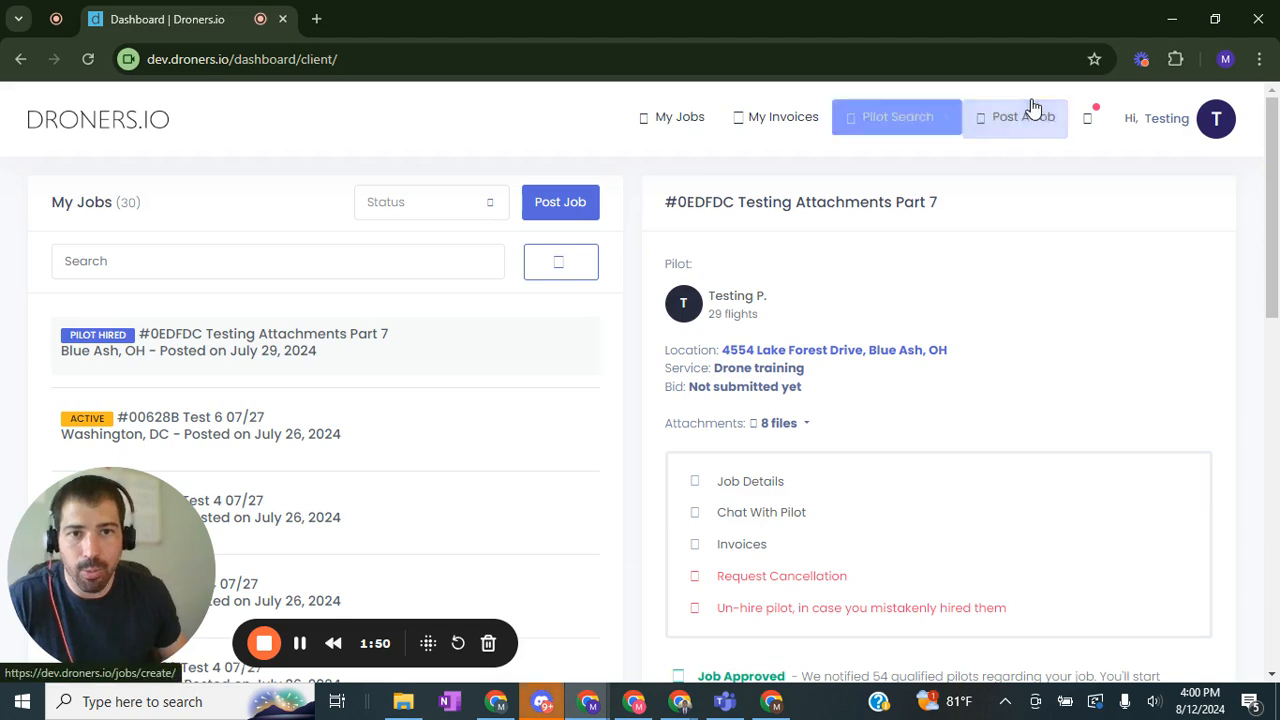
left_click(551, 201)
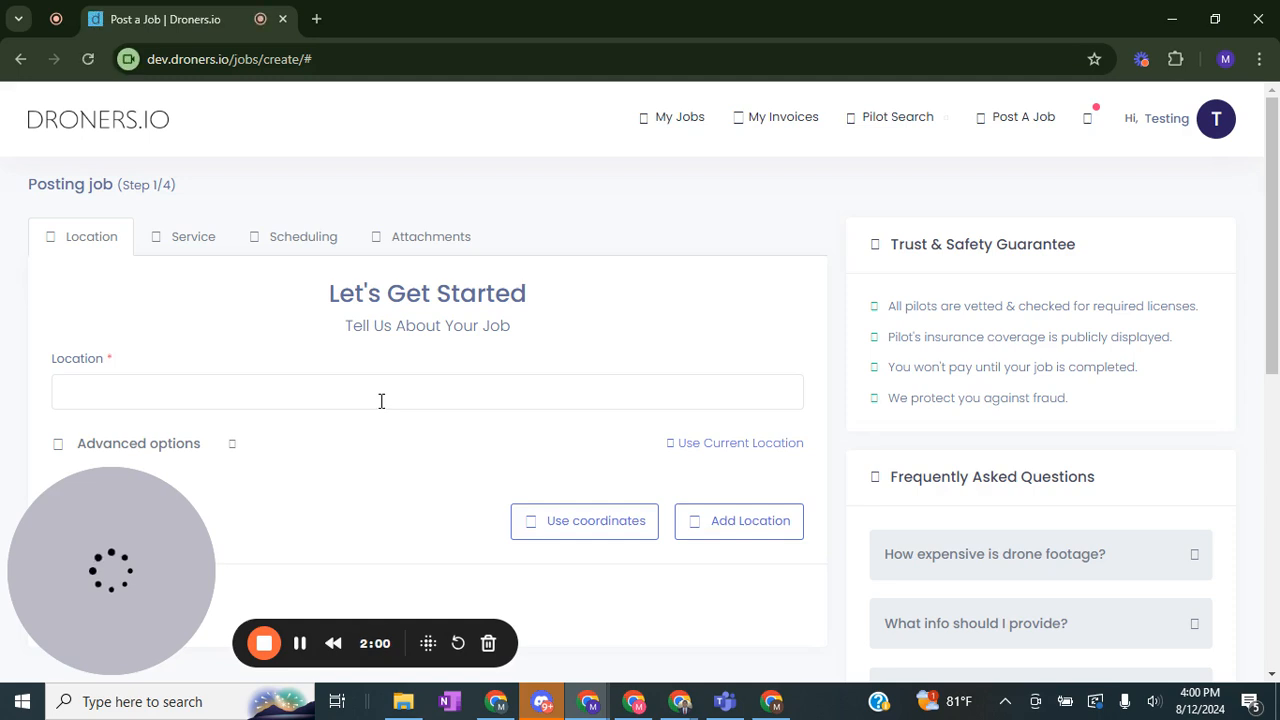
Step: Enter the job location by searching 85 and picking the first suggested Fairfield, OH address
left_click(378, 391)
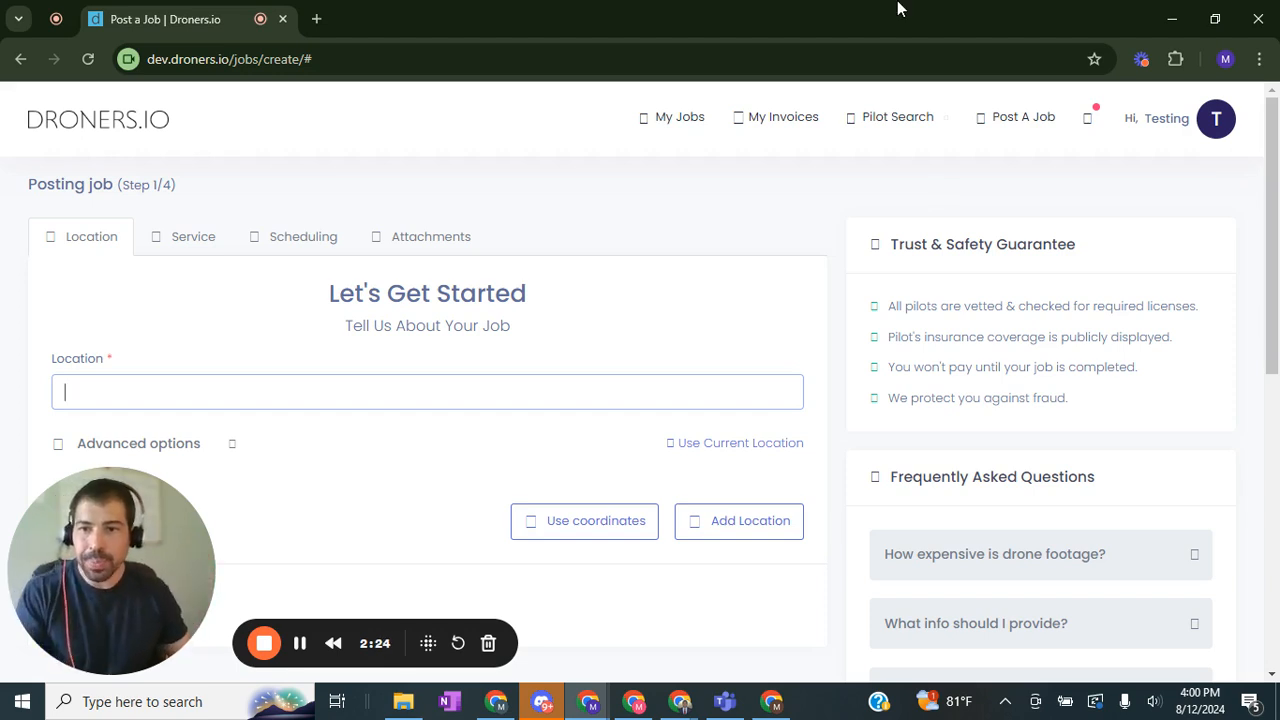
type("kjdsa")
key("BackSpace")
key("BackSpace")
key("BackSpace")
key("BackSpace")
key("BackSpace")
type("85")
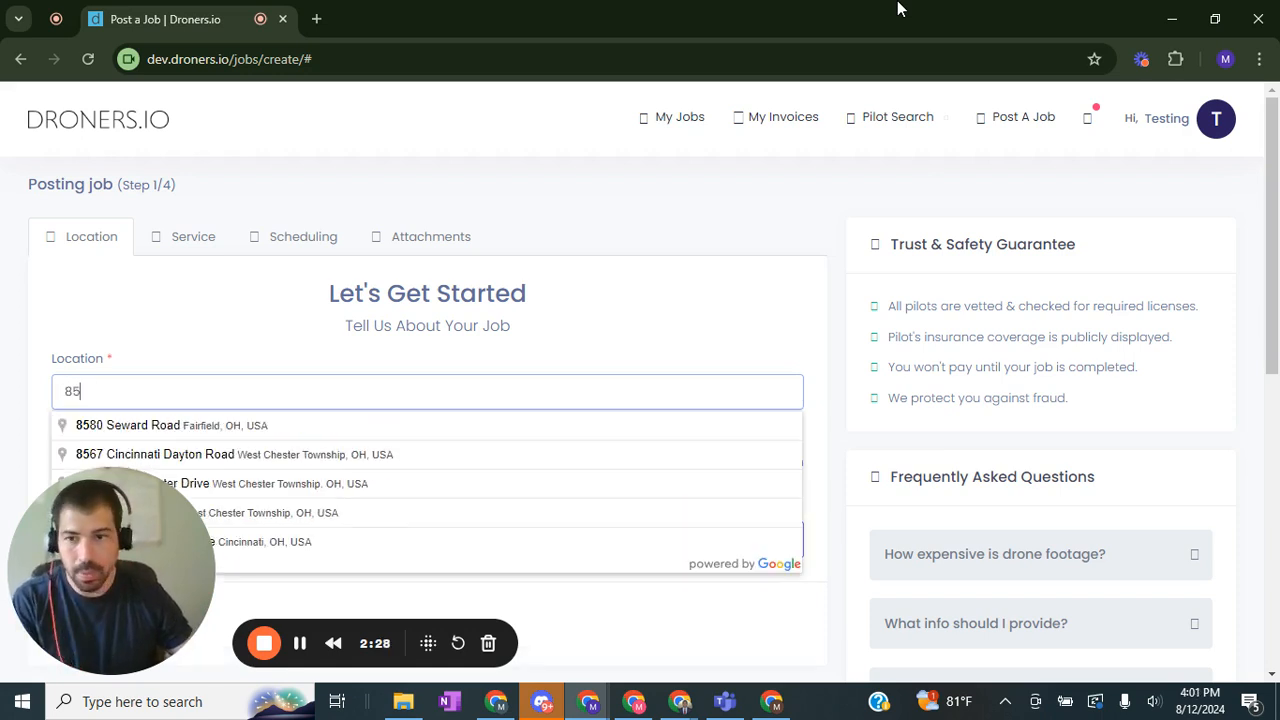
left_click(246, 424)
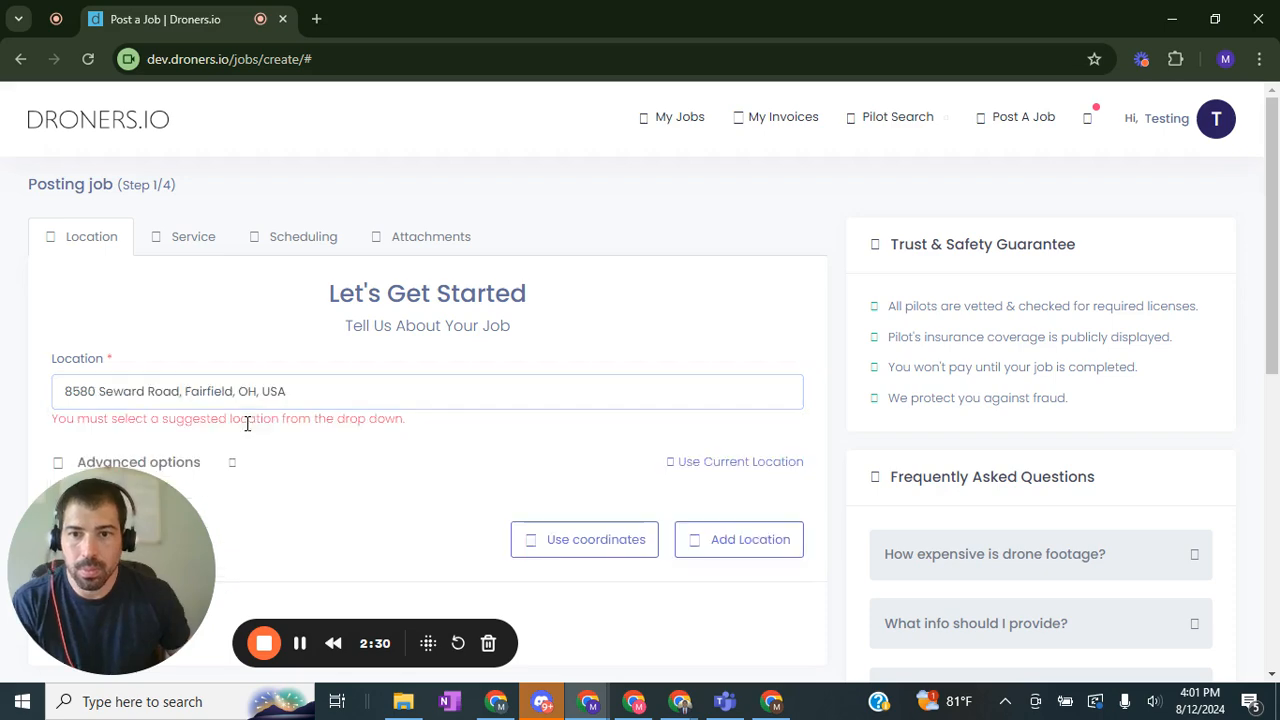
Step: Continue from the Location step to the Service step of the job posting
scroll(485, 455, "down", 3)
scroll(151, 409, "up", 1)
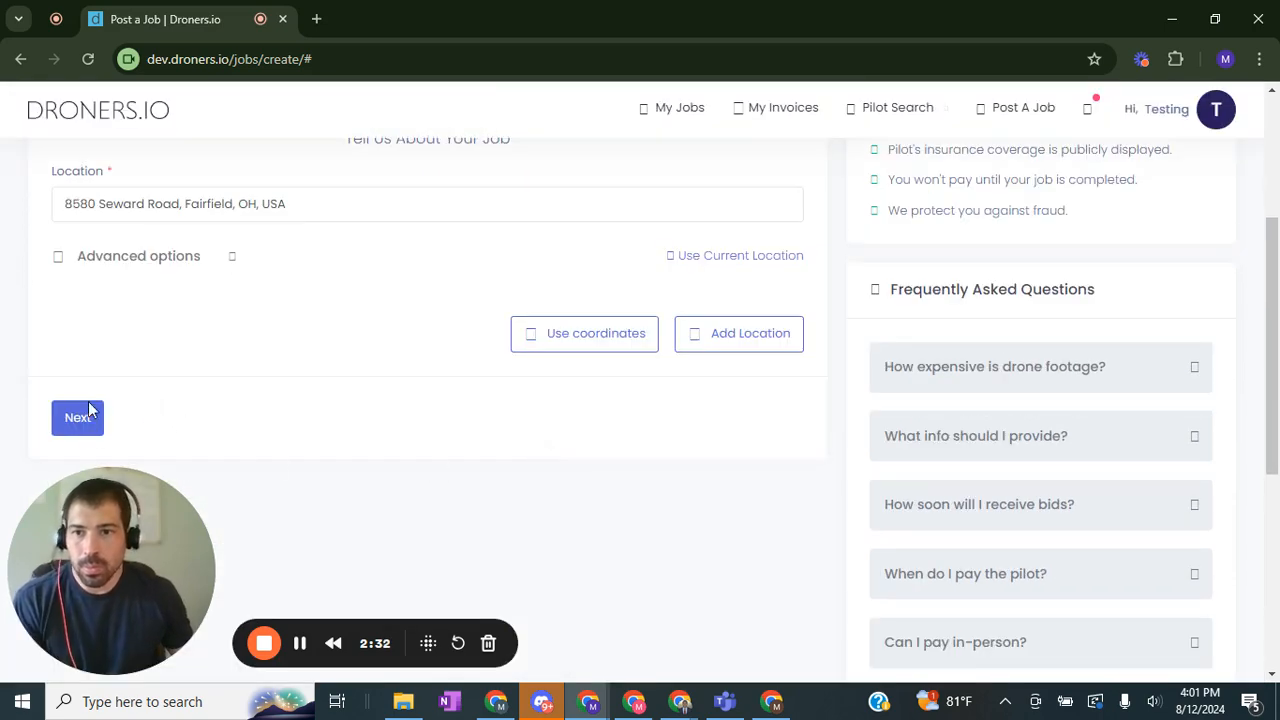
left_click(98, 417)
scroll(84, 437, "down", 1)
left_click(80, 430)
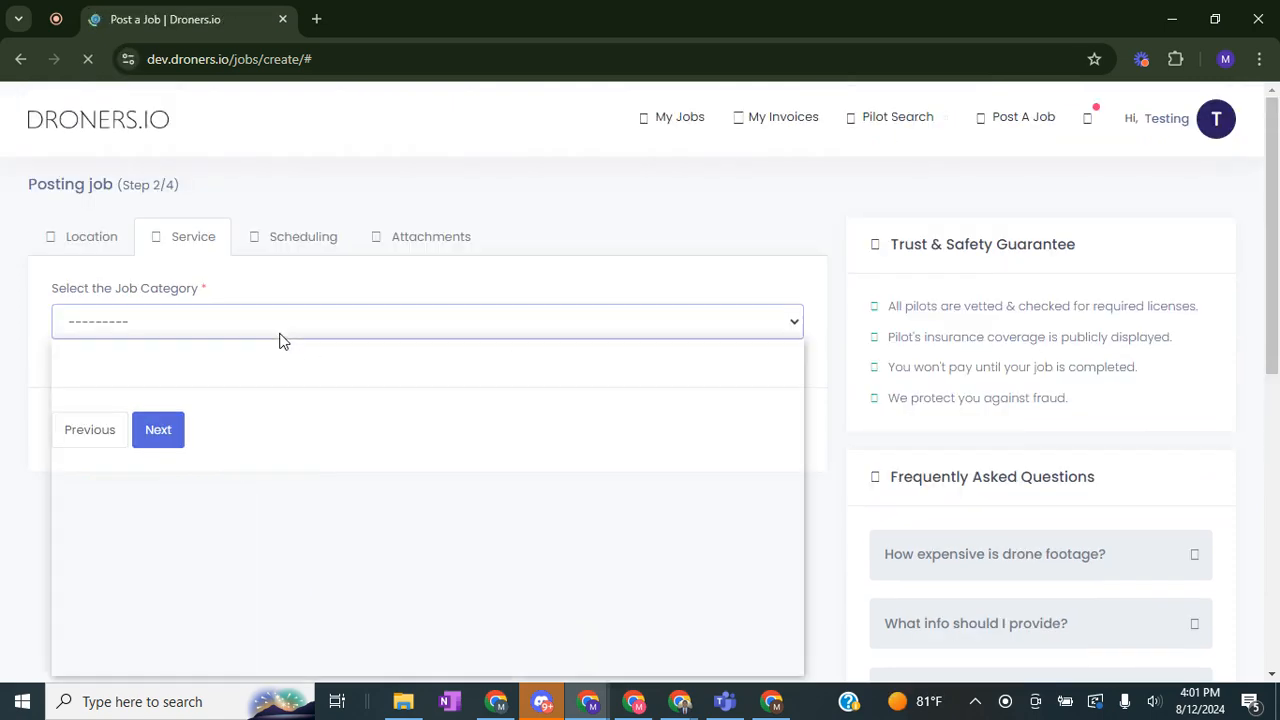
Step: Select Construction as the job category
left_click(265, 334)
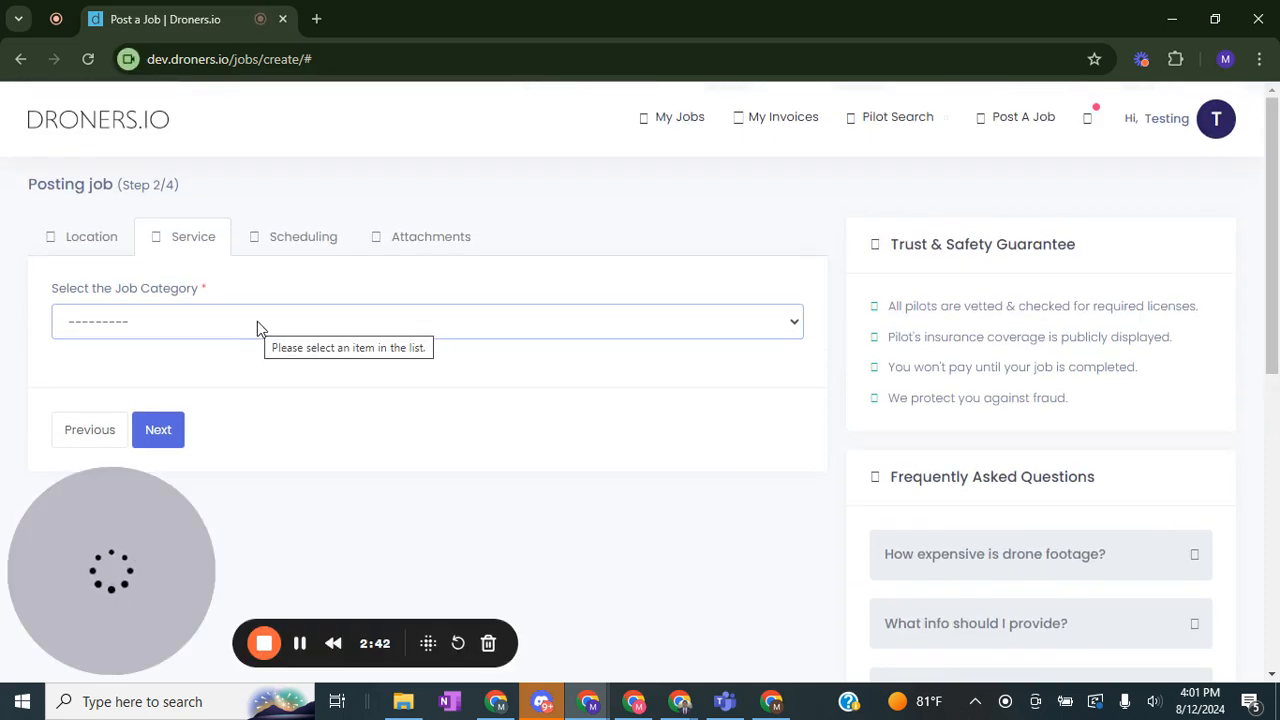
left_click(262, 328)
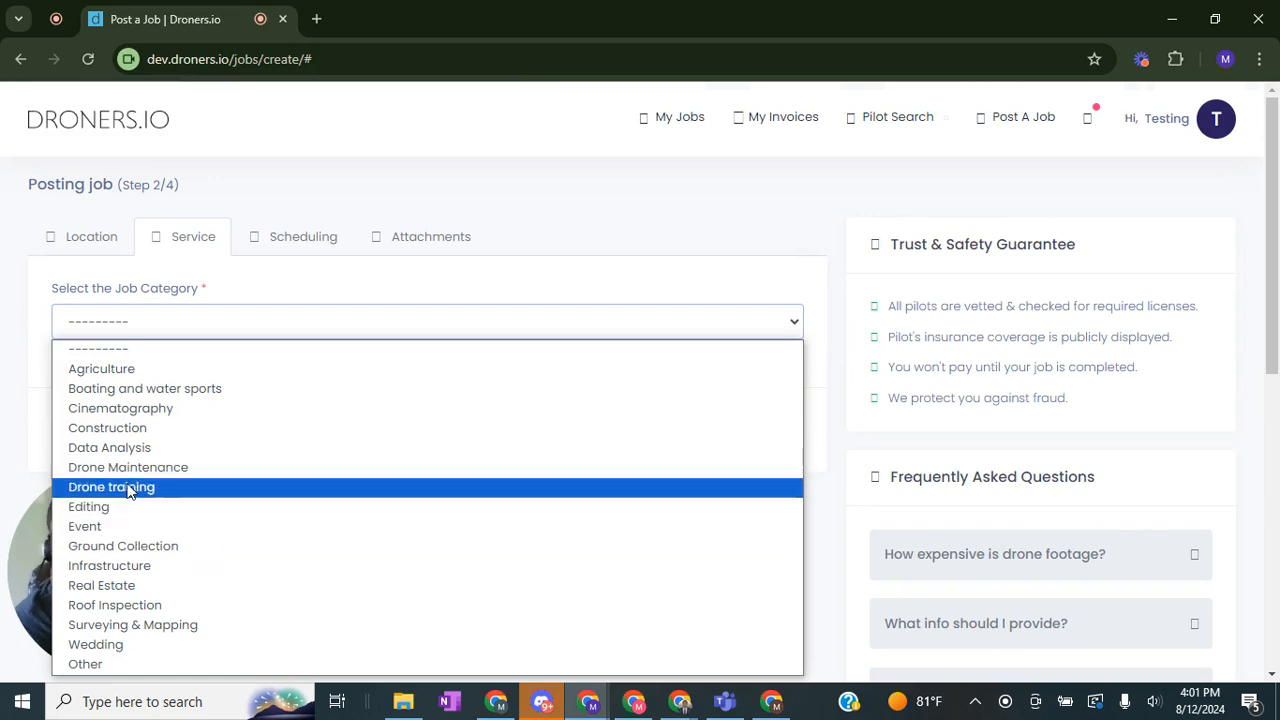
left_click(143, 430)
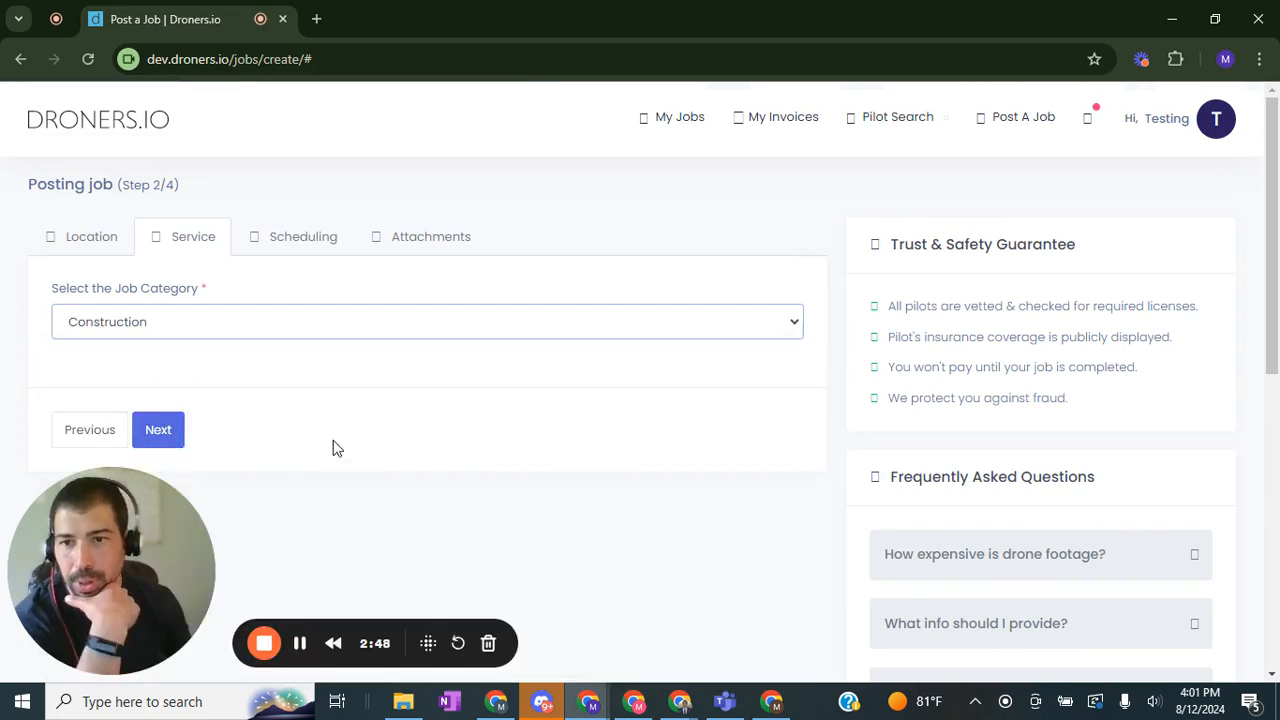
Step: Continue to the Scheduling step of the job posting
scroll(331, 415, "down", 2)
scroll(329, 410, "up", 1)
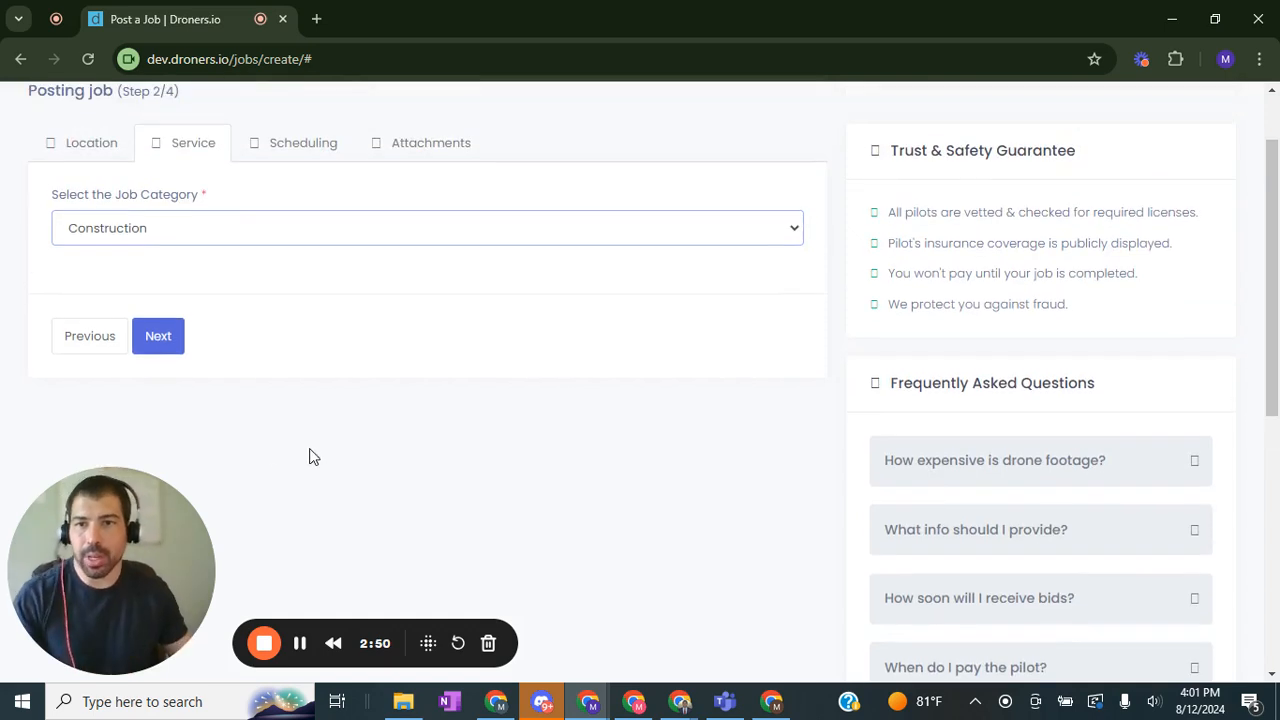
left_click(172, 339)
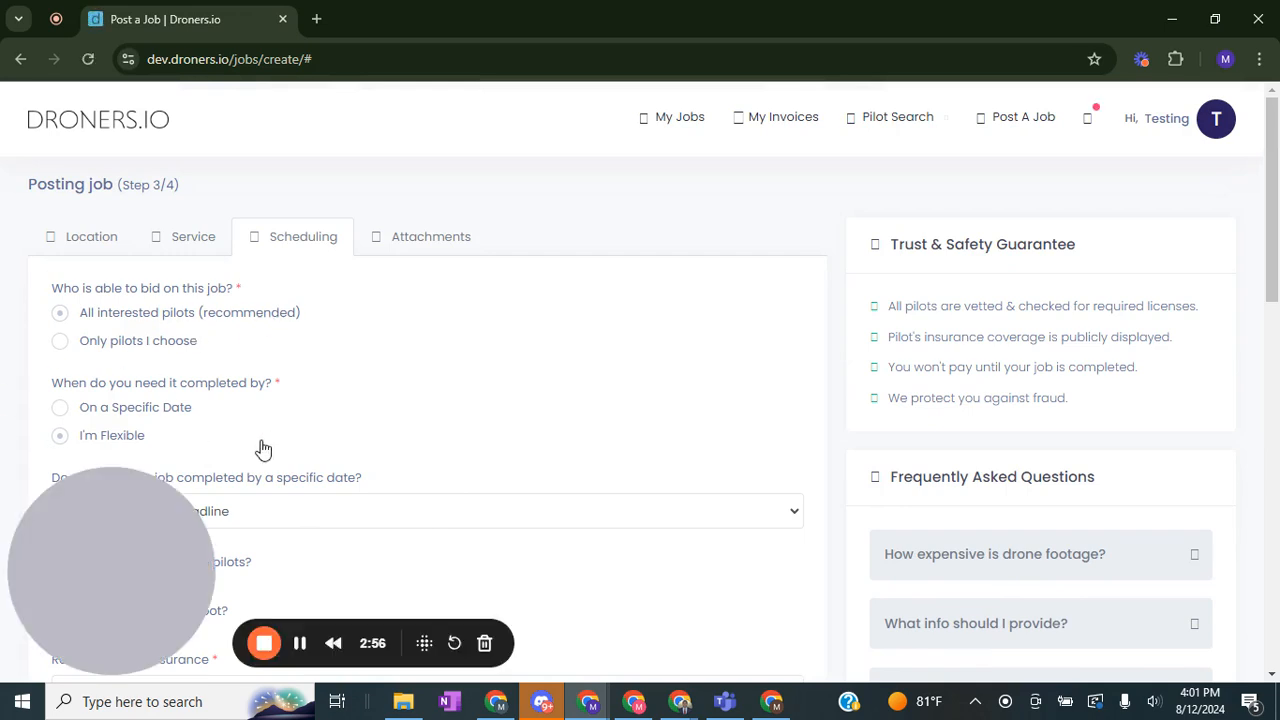
Step: Try ticking the option for needing multiple pilots
scroll(186, 409, "down", 2)
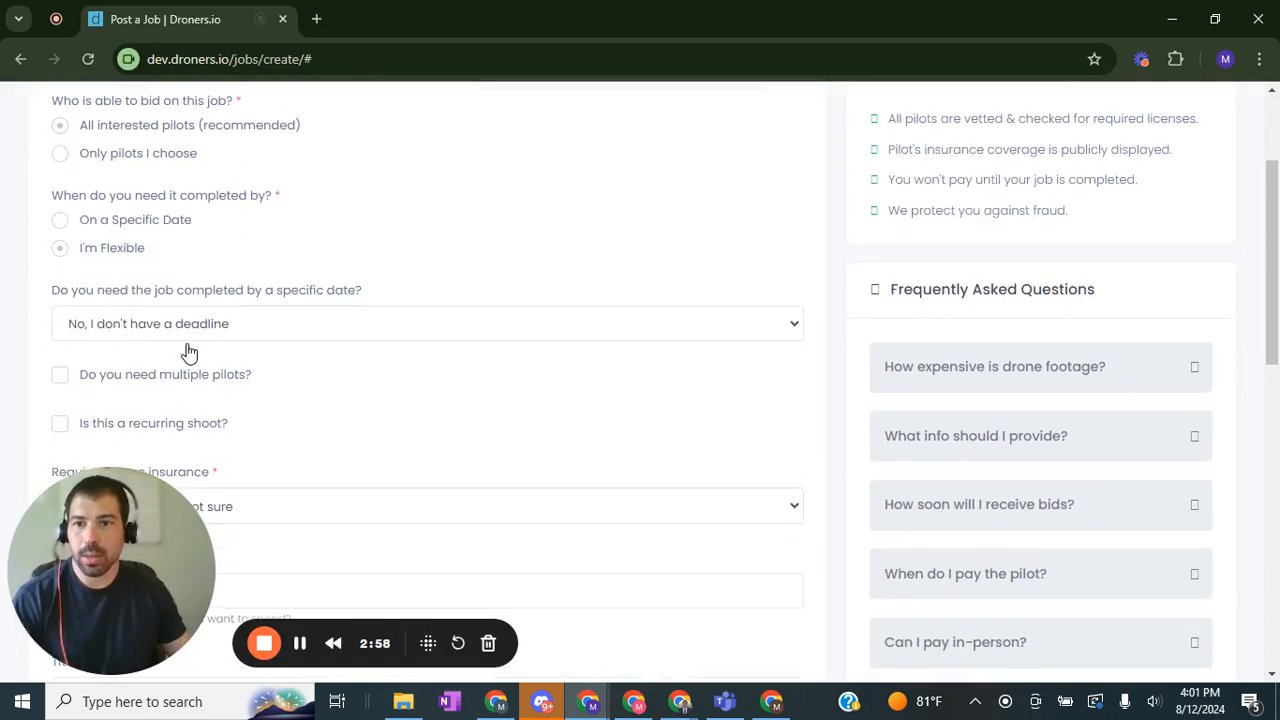
scroll(215, 368, "down", 1)
scroll(215, 370, "up", 1)
scroll(175, 368, "down", 1)
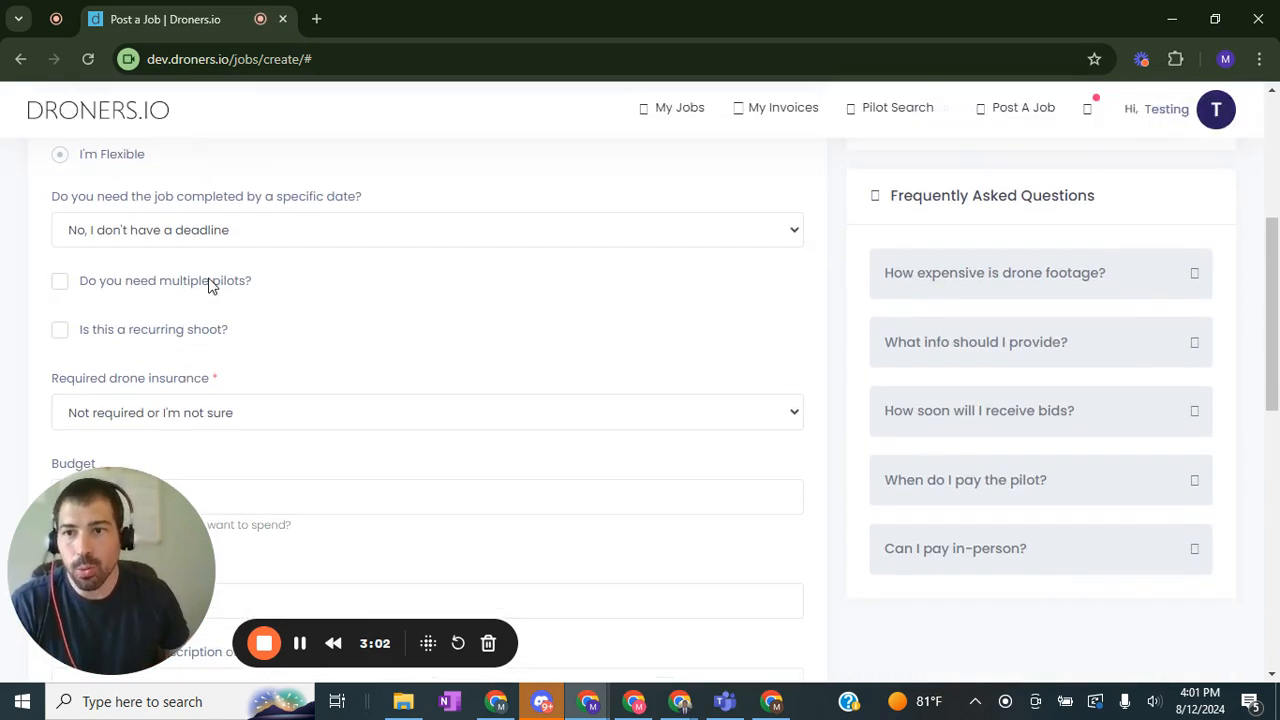
left_click(207, 240)
left_click(193, 240)
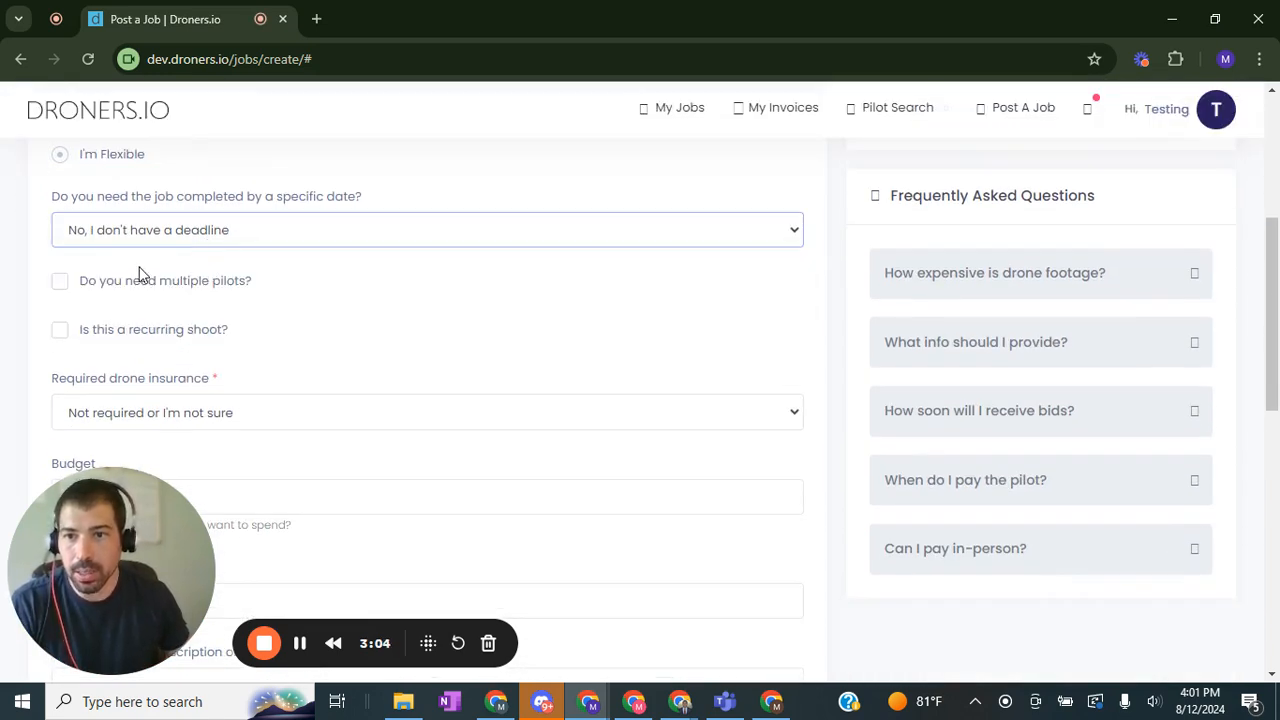
left_click_drag(251, 292, 117, 287)
left_click(119, 287)
left_click_drag(271, 281, 68, 290)
left_click(67, 290)
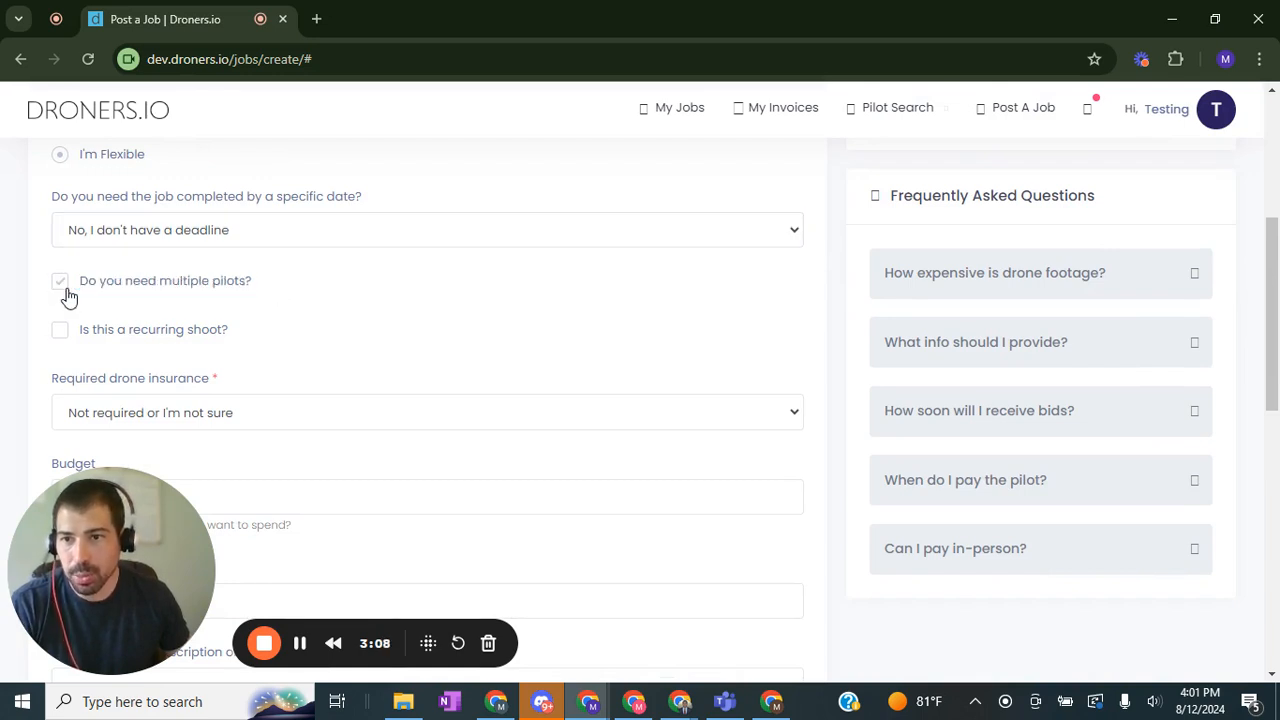
Step: Mark the job as a recurring shoot and set its frequency to This is a monthly job
left_click_drag(254, 330, 229, 337)
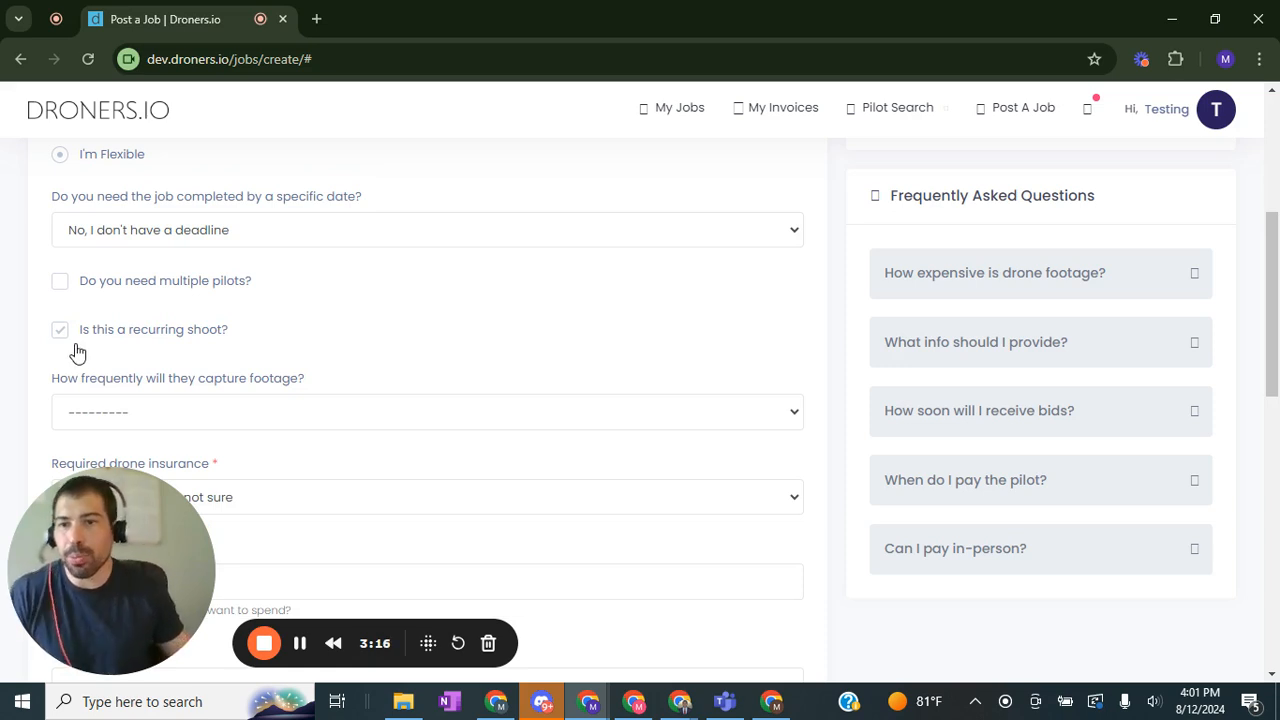
scroll(275, 272, "down", 1)
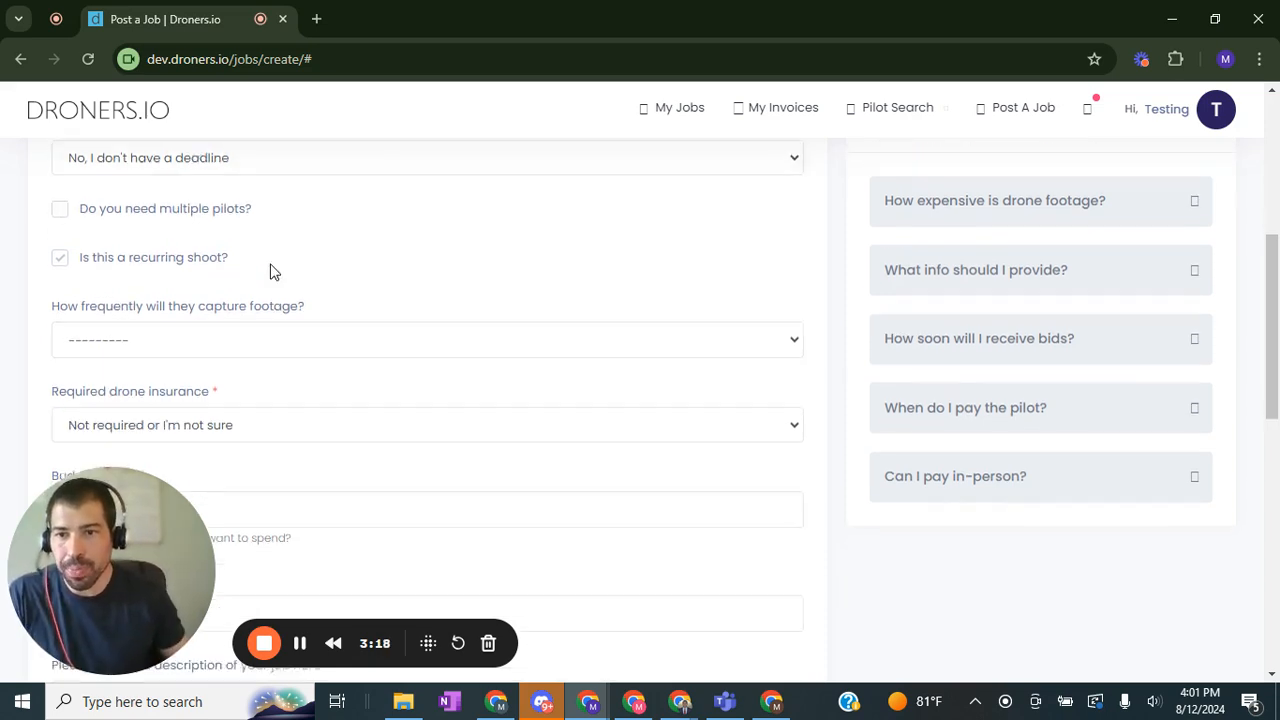
left_click(226, 317)
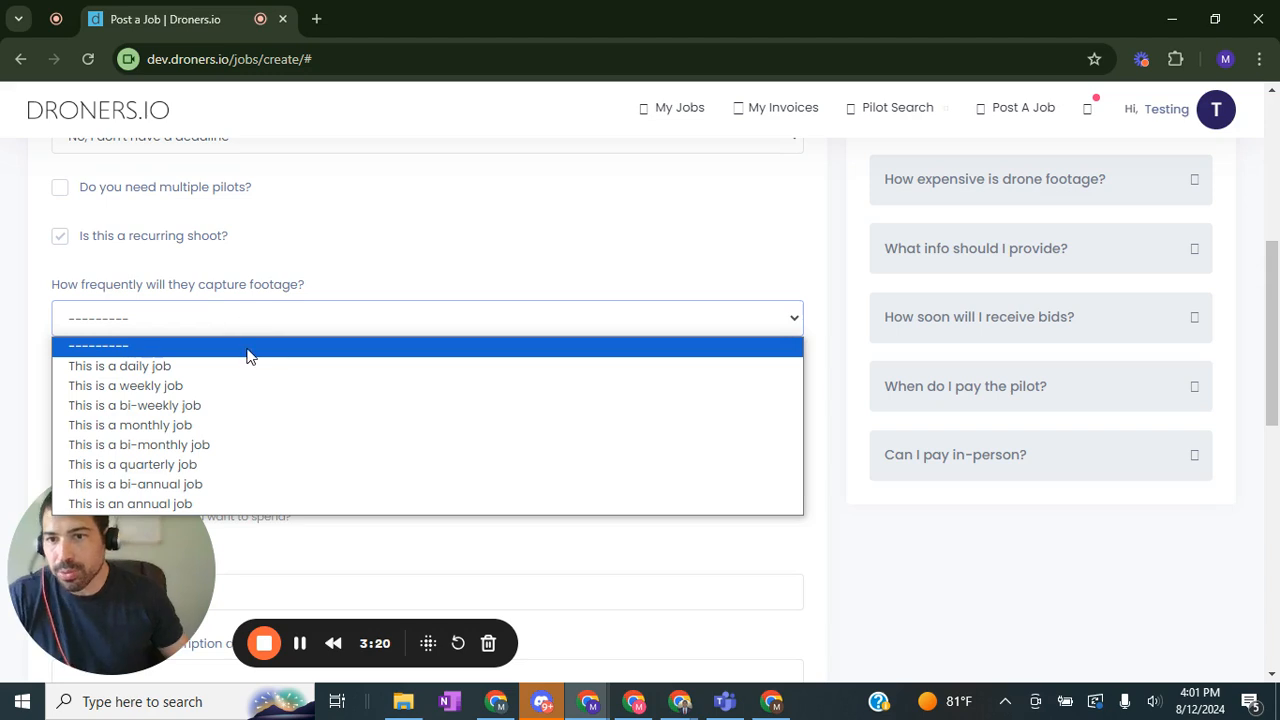
left_click(205, 427)
Step: Set the job budget to 150
scroll(314, 288, "down", 2)
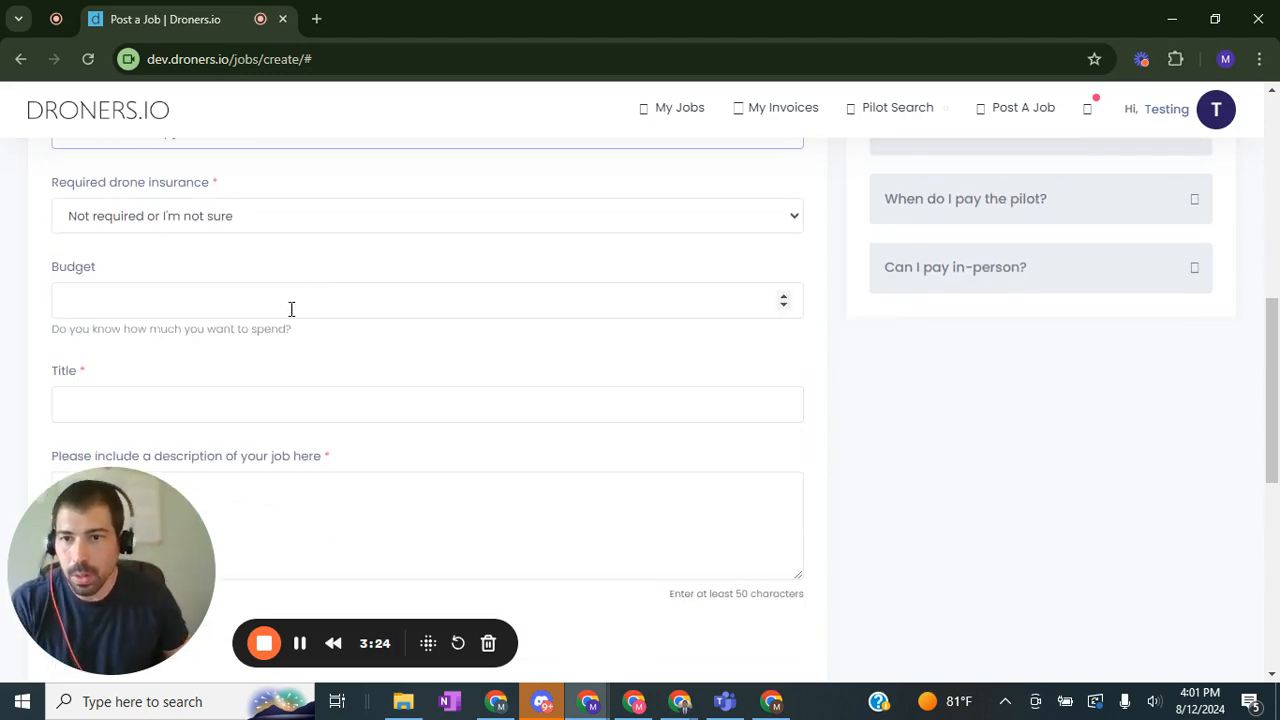
left_click(251, 305)
type("150")
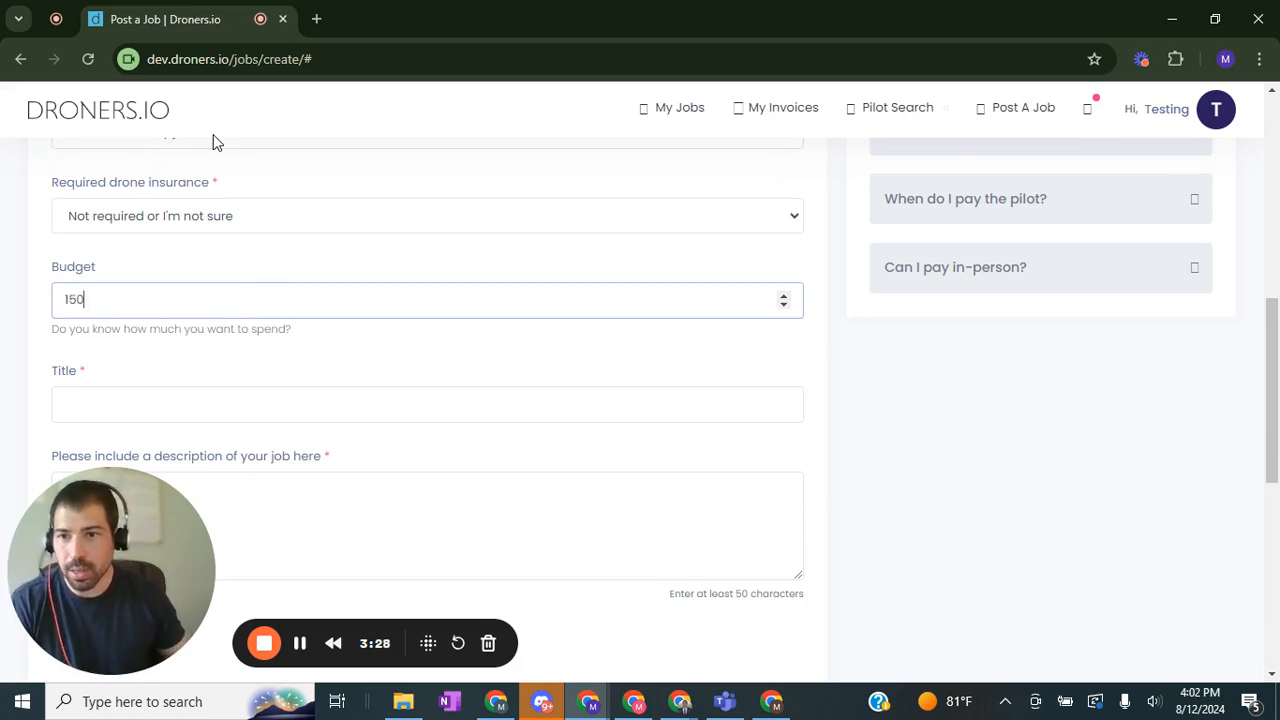
Step: Title the job Testing Recurring Shoot Training Video
scroll(229, 283, "down", 1)
left_click(228, 296)
type("T")
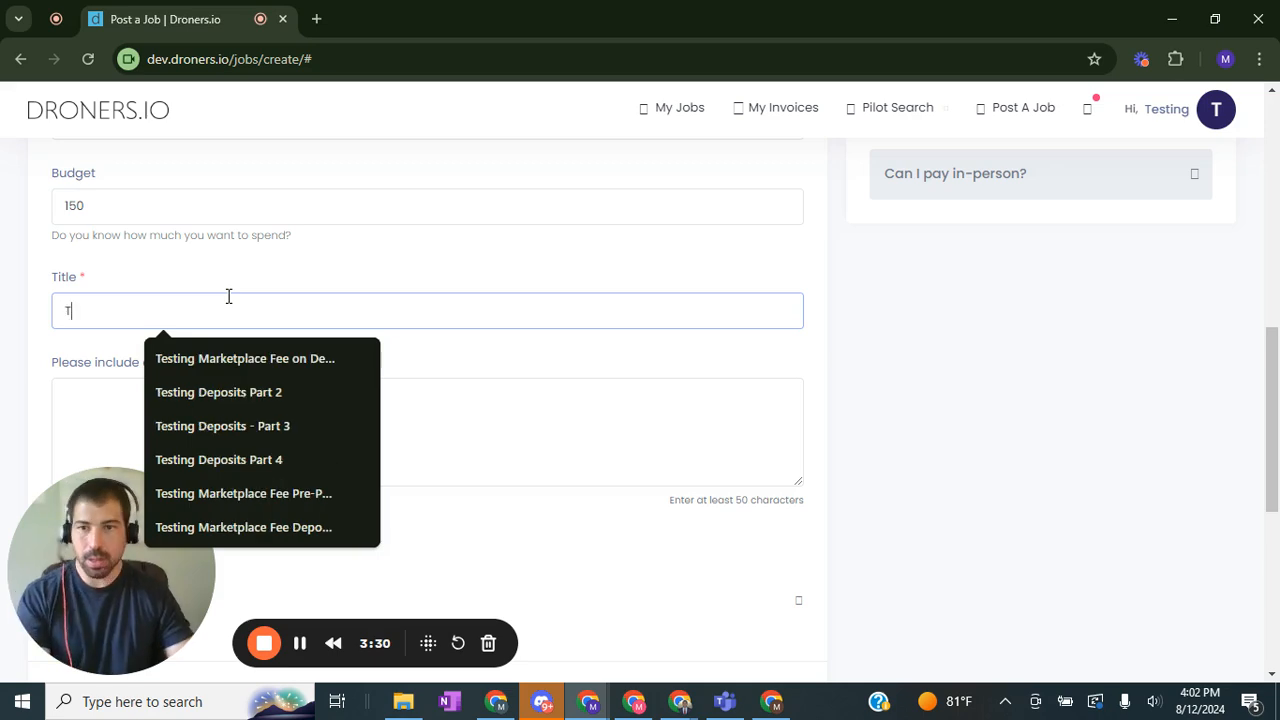
type("esting Recurring Shoot")
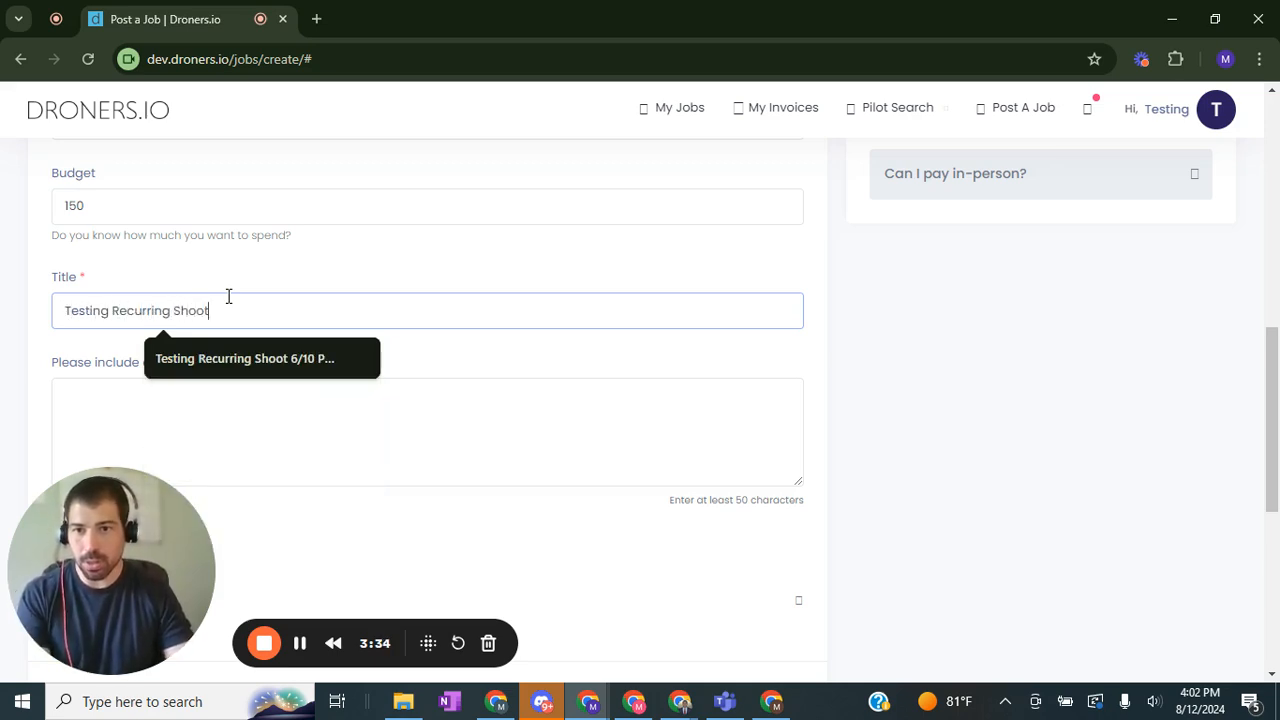
type(" Trianing")
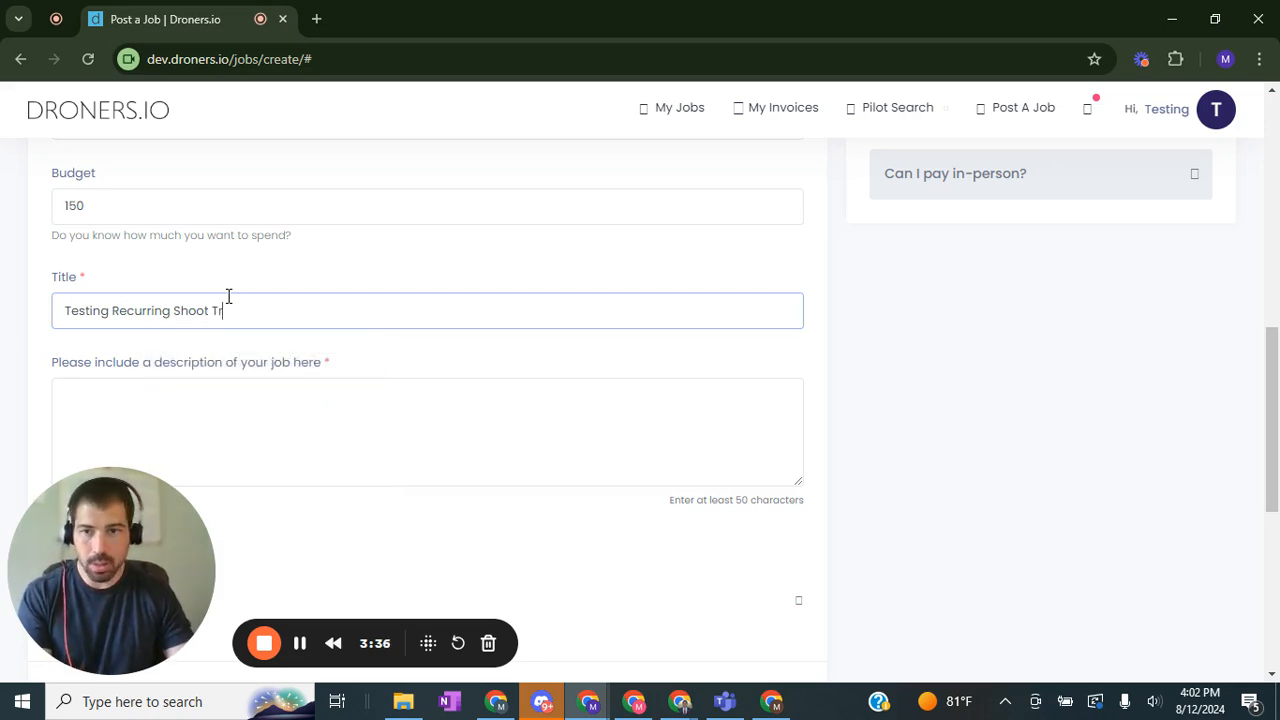
key("BackSpace")
key("BackSpace")
key("BackSpace")
key("BackSpace")
type("ai")
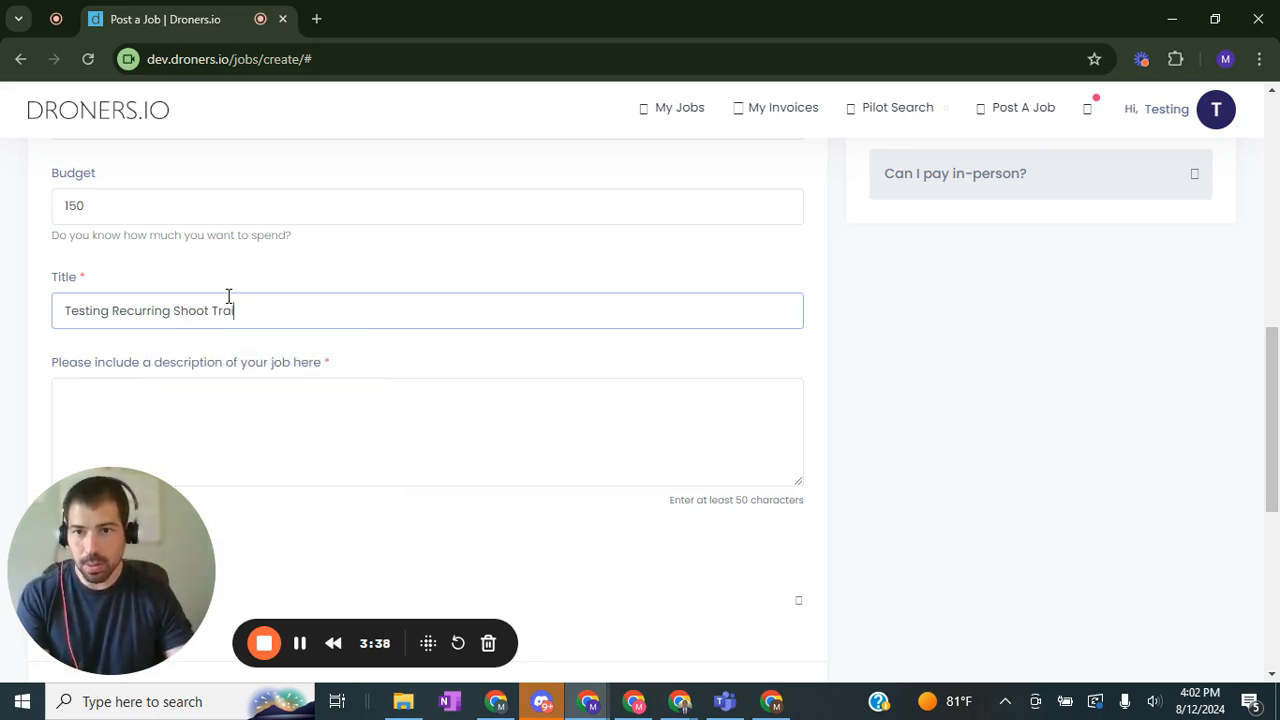
type("ning Video")
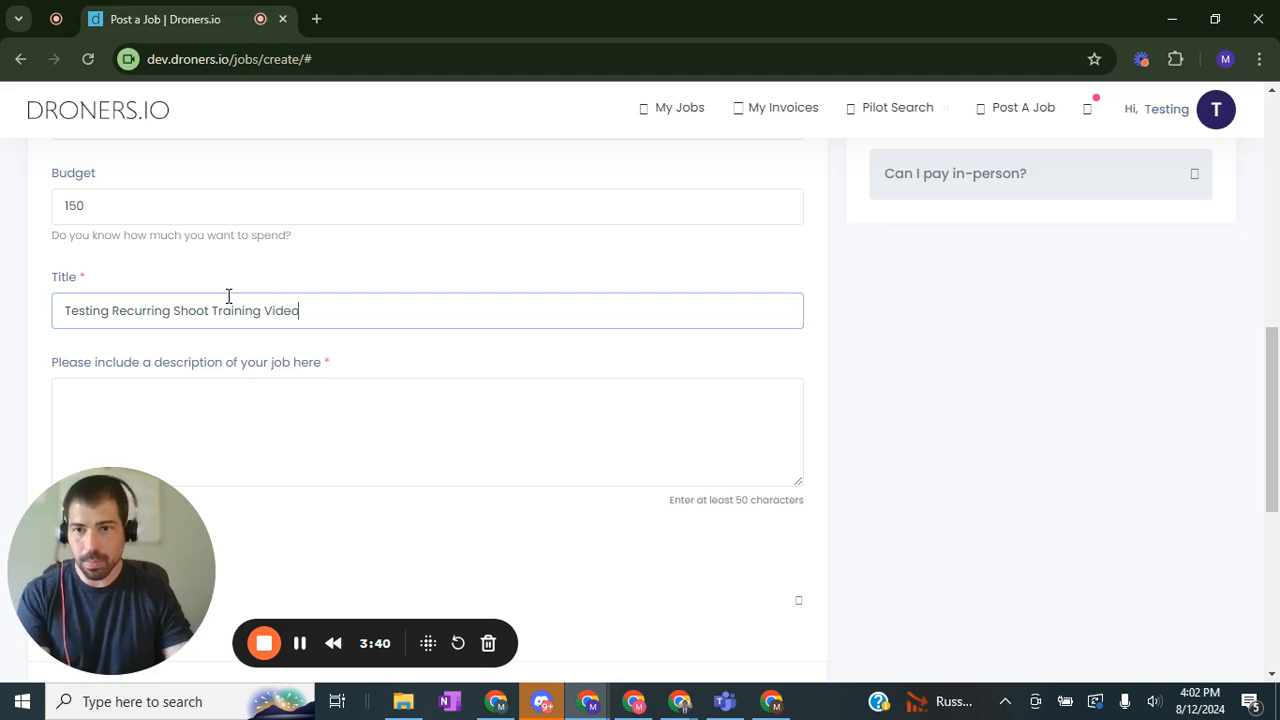
Step: Start the job description with Training Video for reccurring shoot
key("Tab")
type("Training")
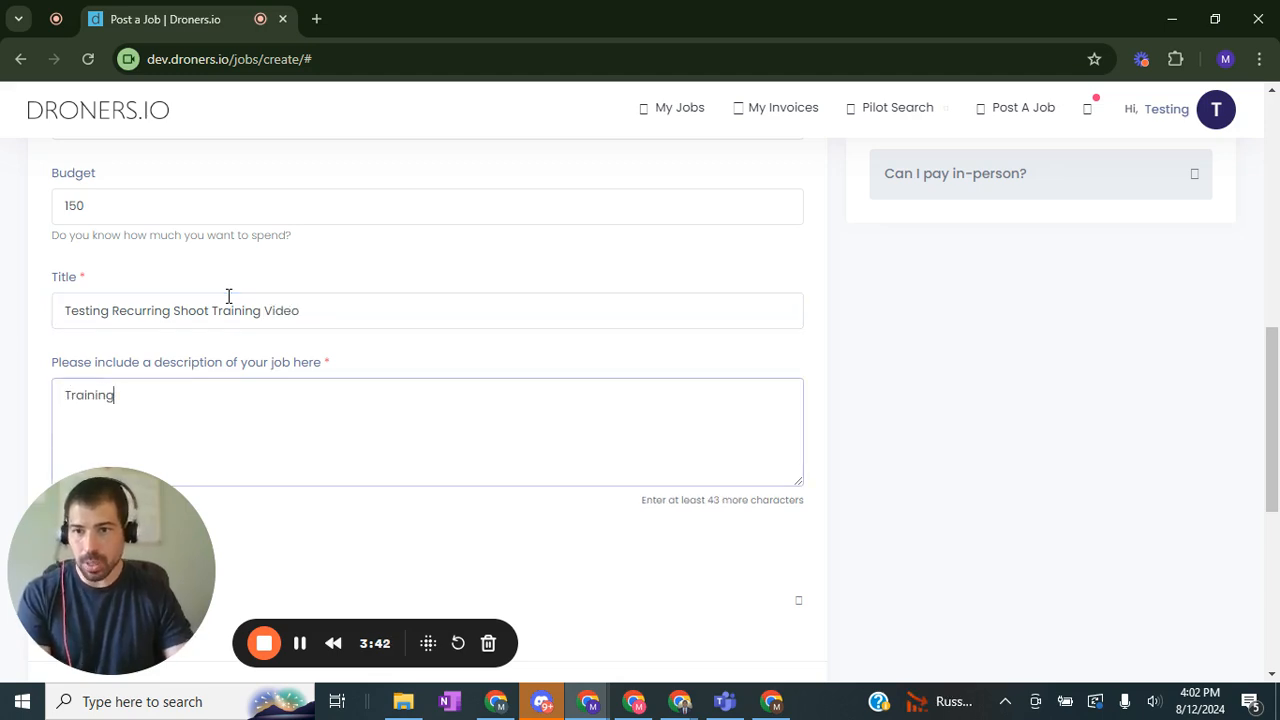
type(" Video for reccu")
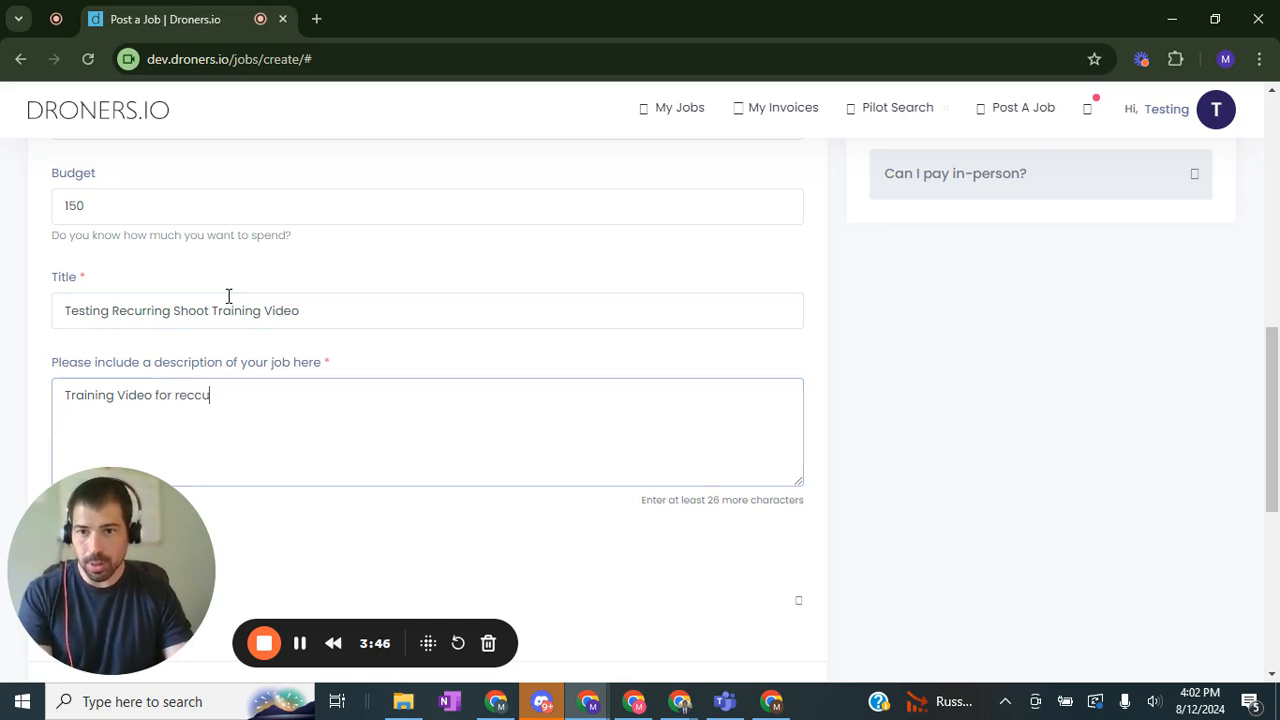
type("rring shoot")
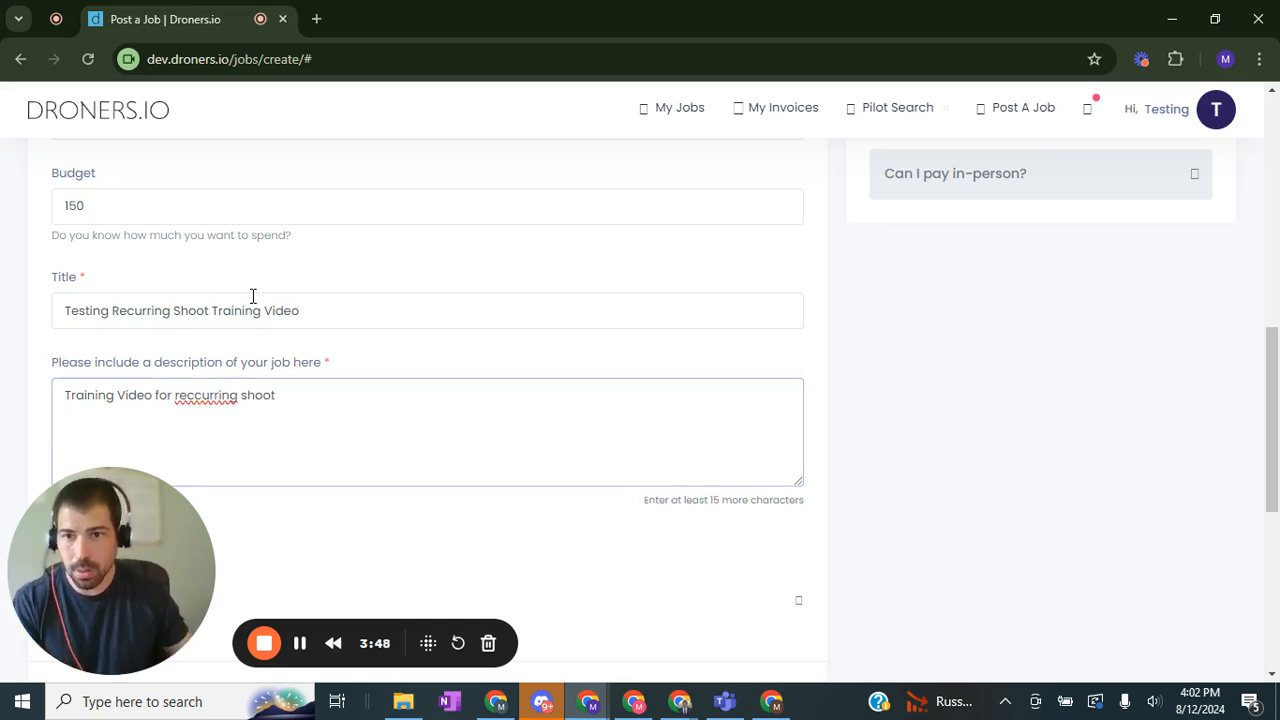
Step: Try correcting the spelling of reccurring in the description with the suggested reoccurring
right_click(211, 394)
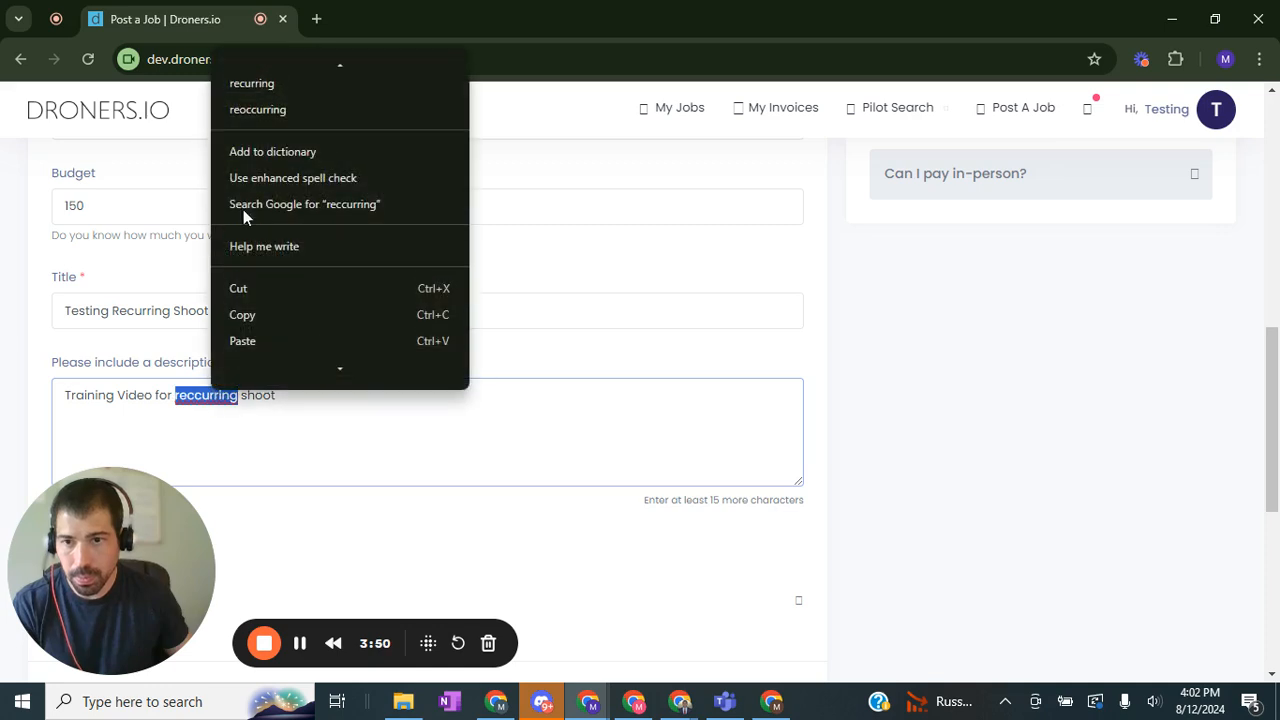
scroll(258, 105, "down", 1)
left_click(260, 92)
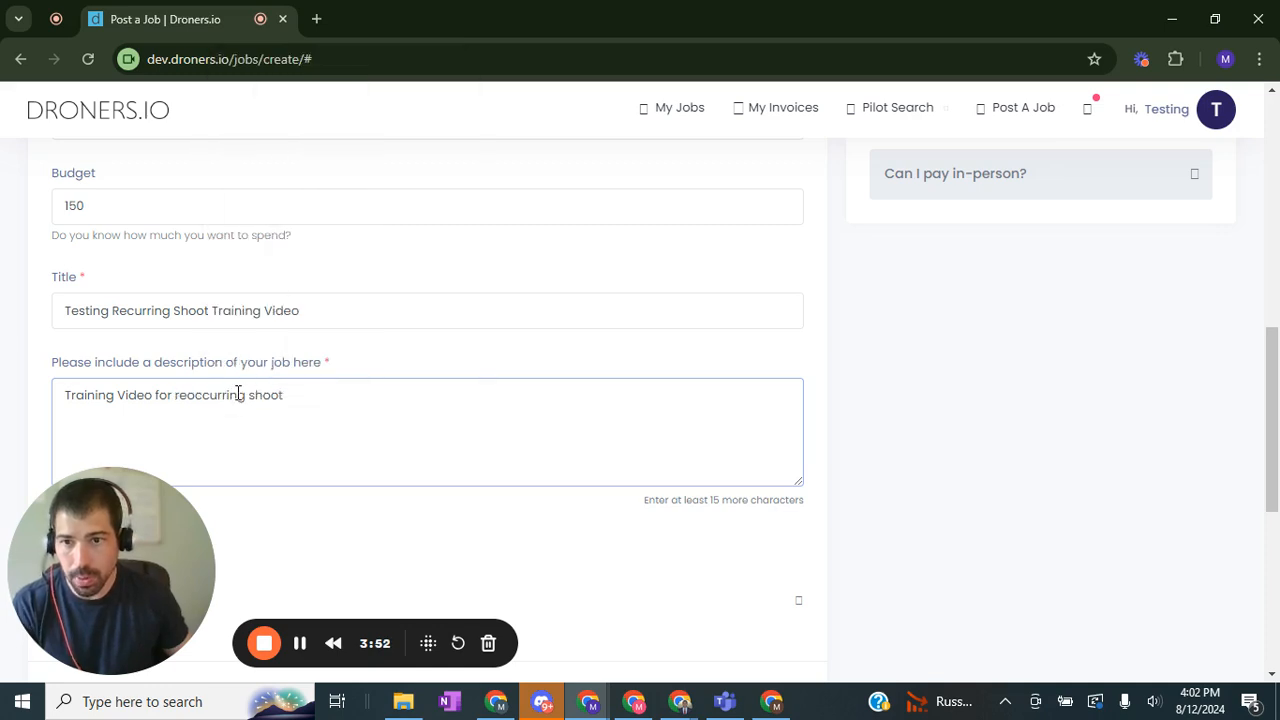
left_click(194, 395)
key("BackSpace")
Step: Continue the description with "This is just a test. Construction site needs monitoring and progress shots once a month for 12 month."
key("End")
type(". ")
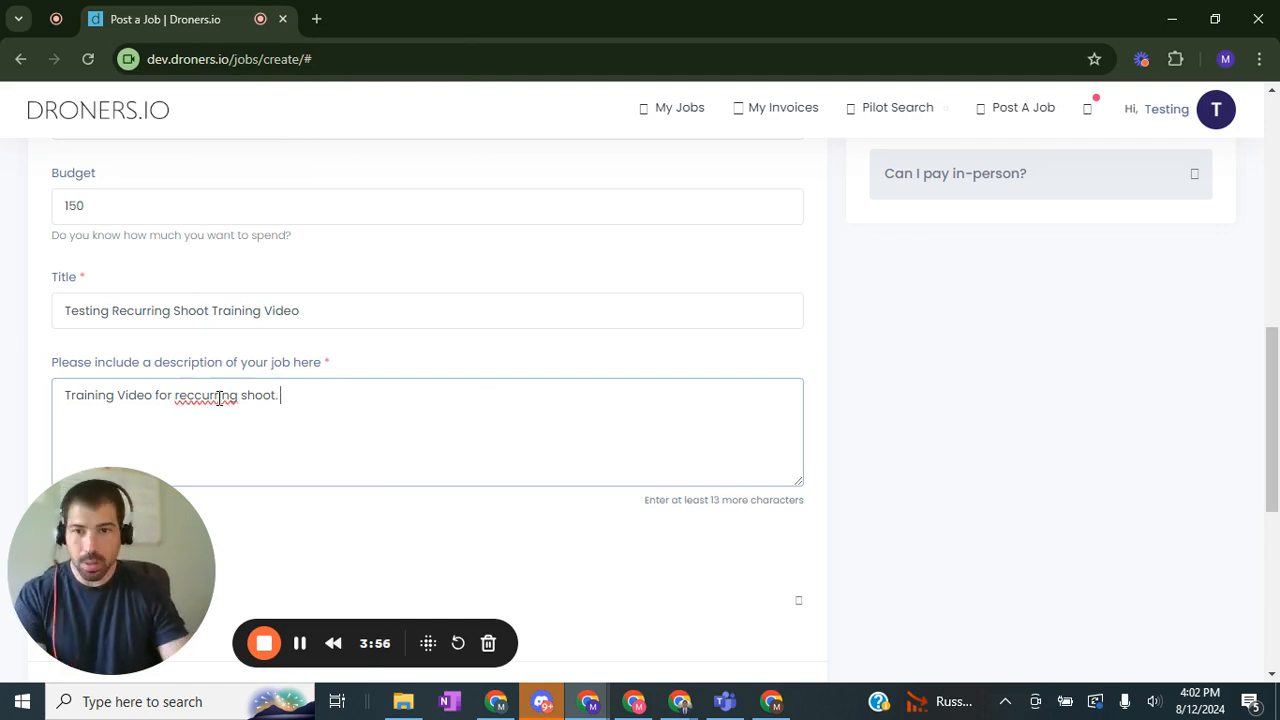
type("This is j")
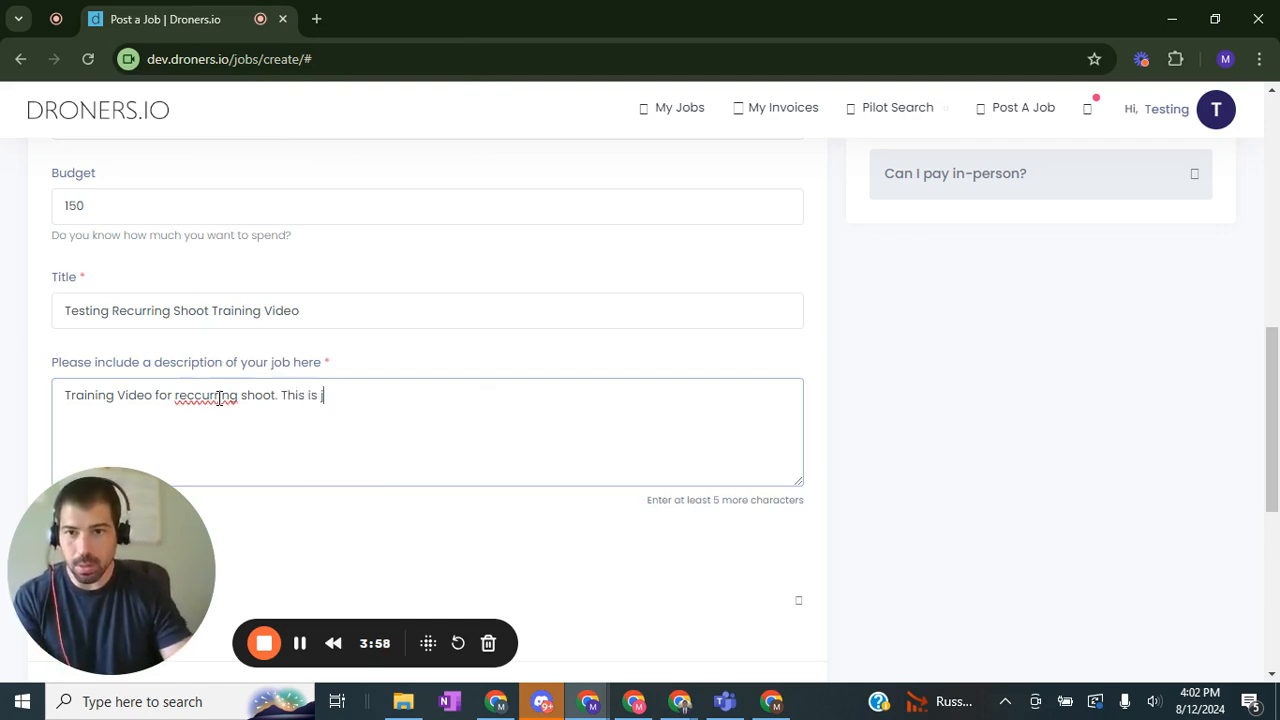
type("ust a tes")
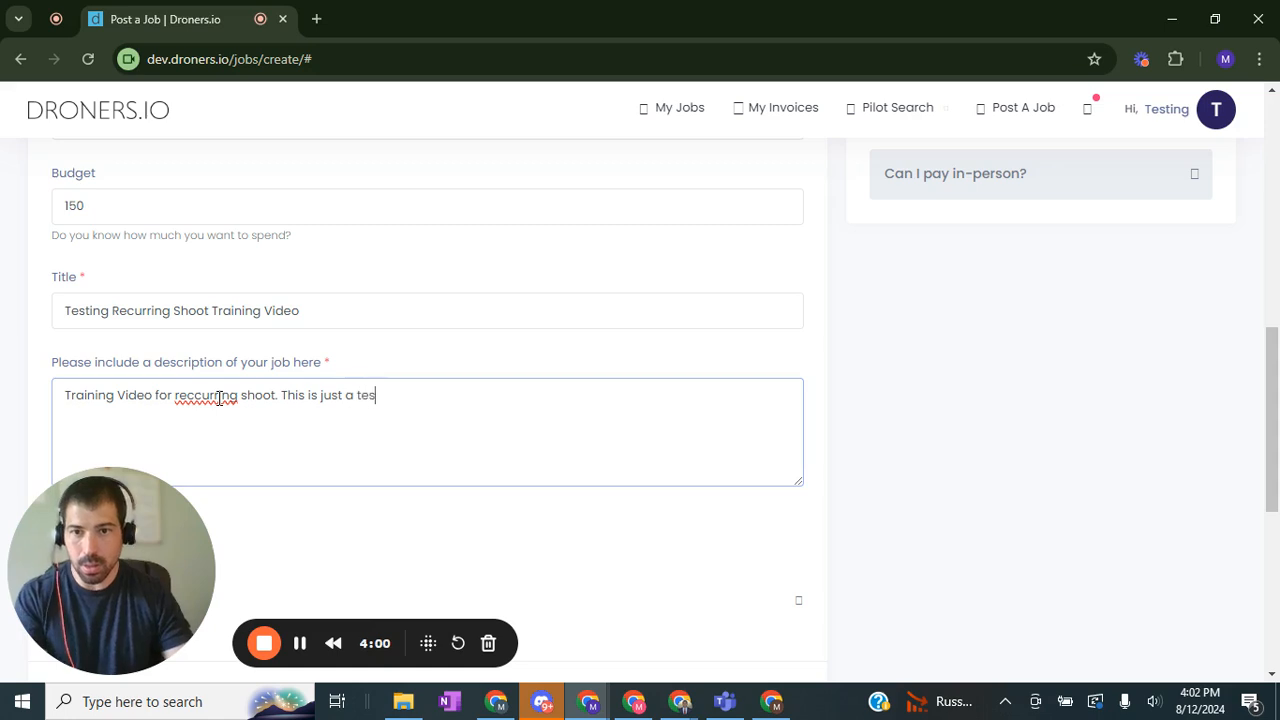
type("t. Constr")
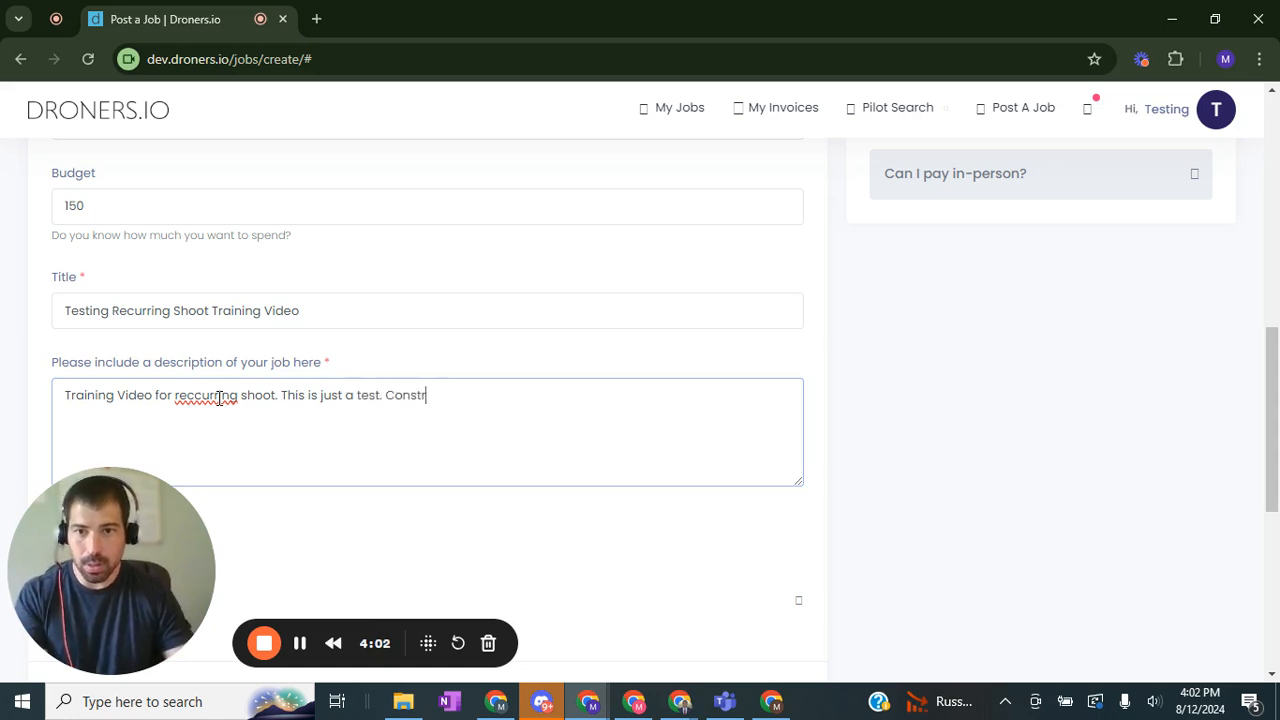
type("uction site needs monitoring a")
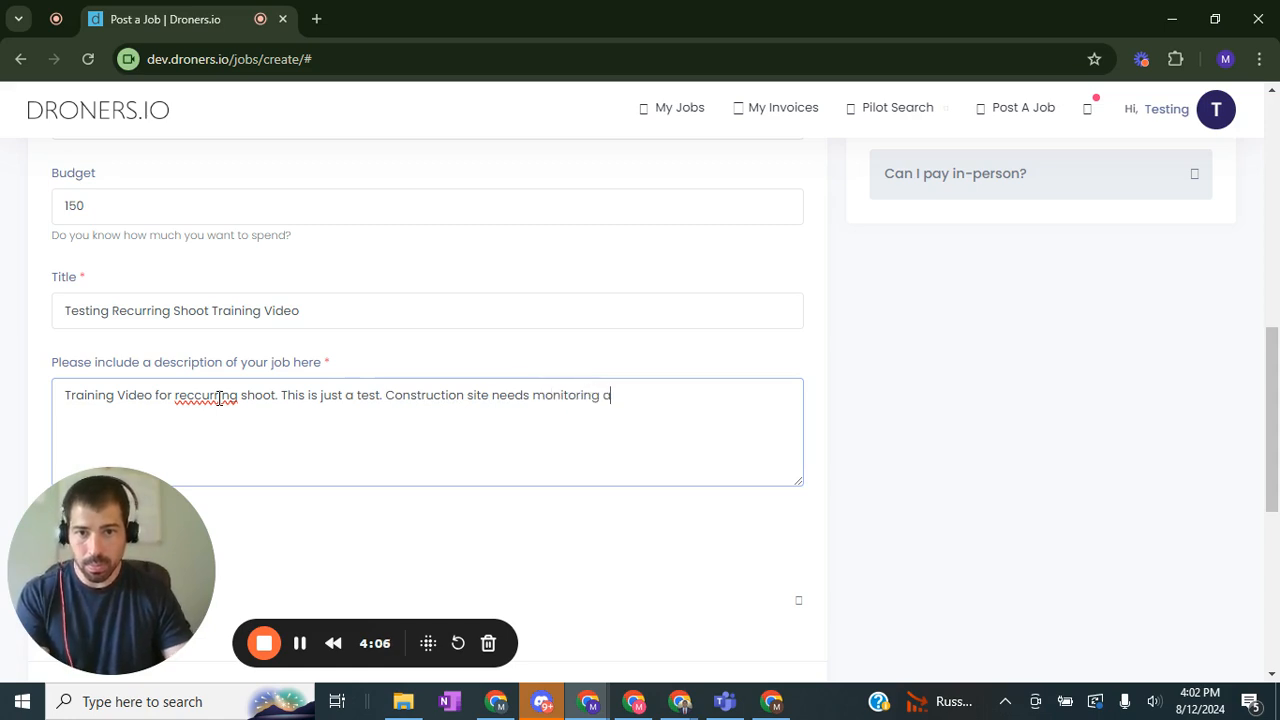
type("nd progress shots")
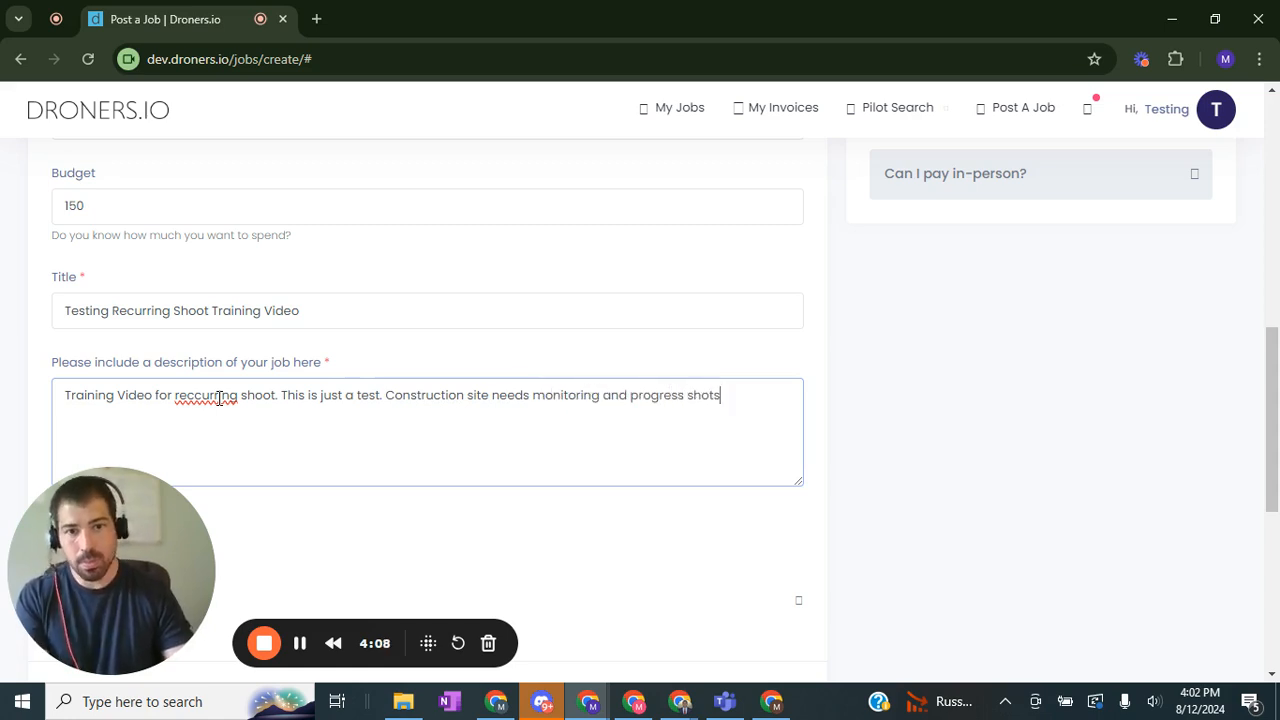
type(" 1")
key("BackSpace")
type("once a mon")
type("th for 12mo")
type("month")
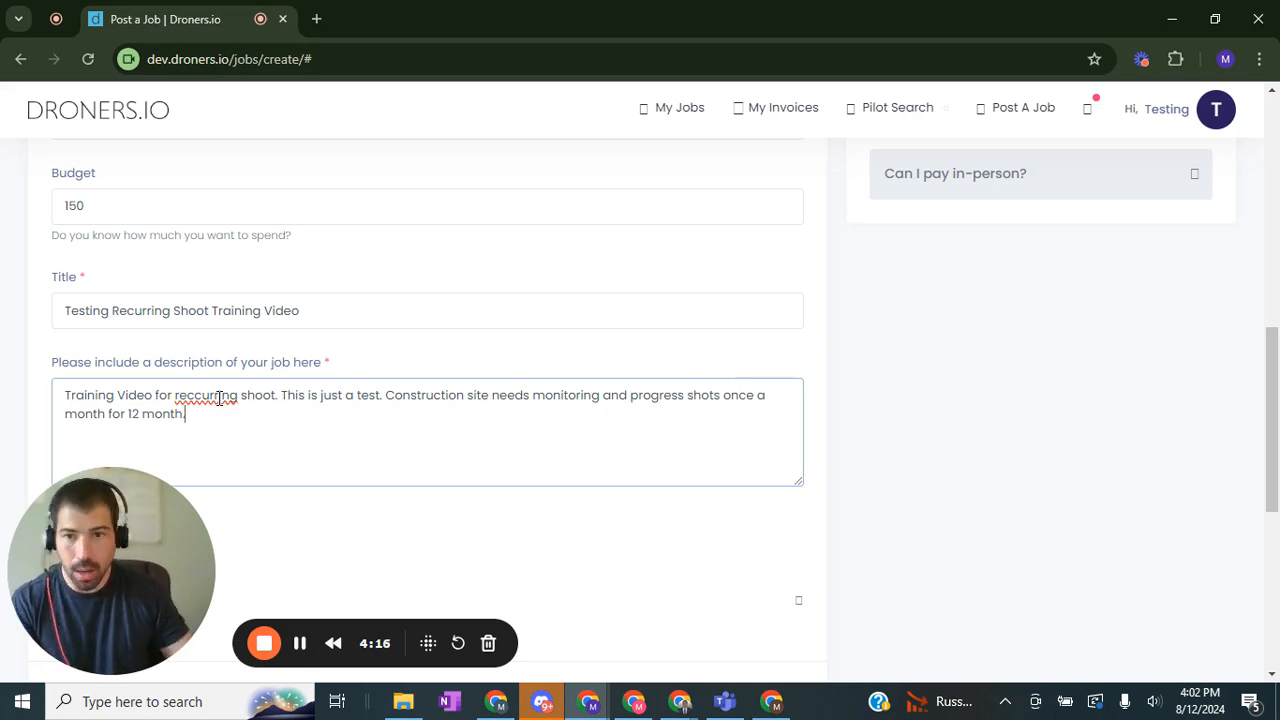
Step: Correct the spelling of the word recurring in the description
key("Right")
key("Right")
key("BackSpace")
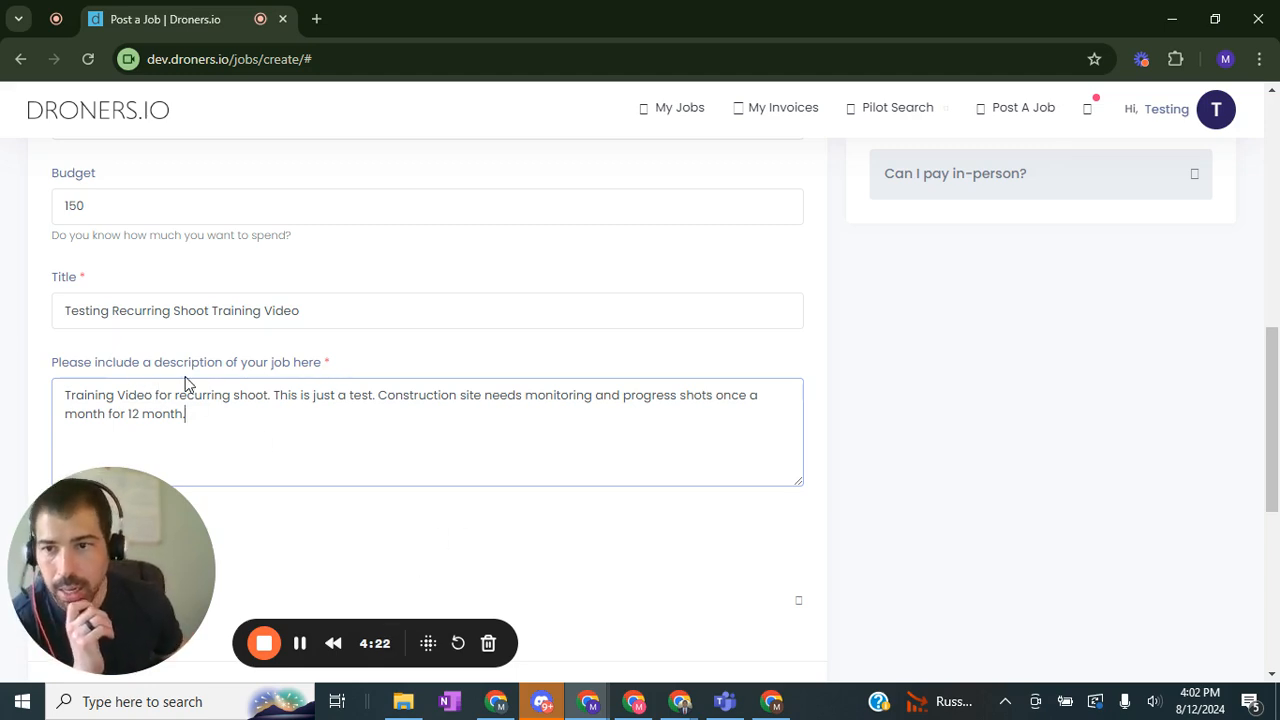
Step: Advance the job form to its next page
scroll(350, 380, "down", 2)
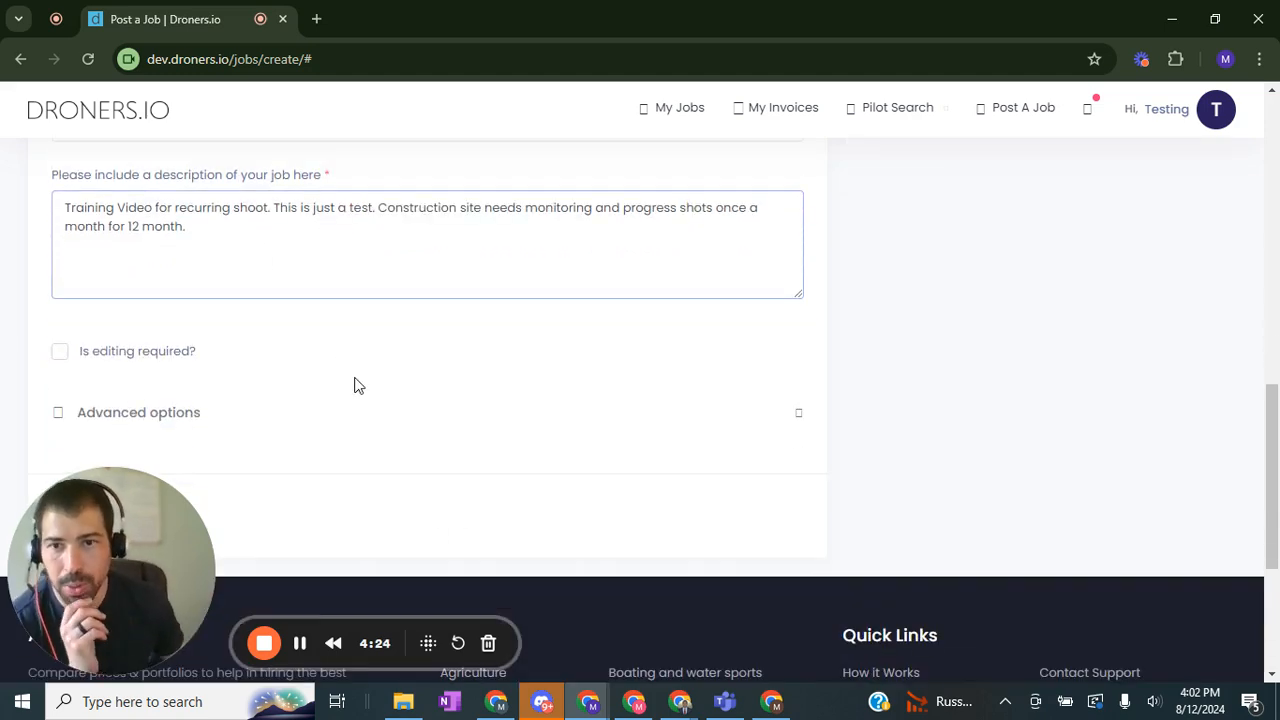
scroll(157, 411, "up", 1)
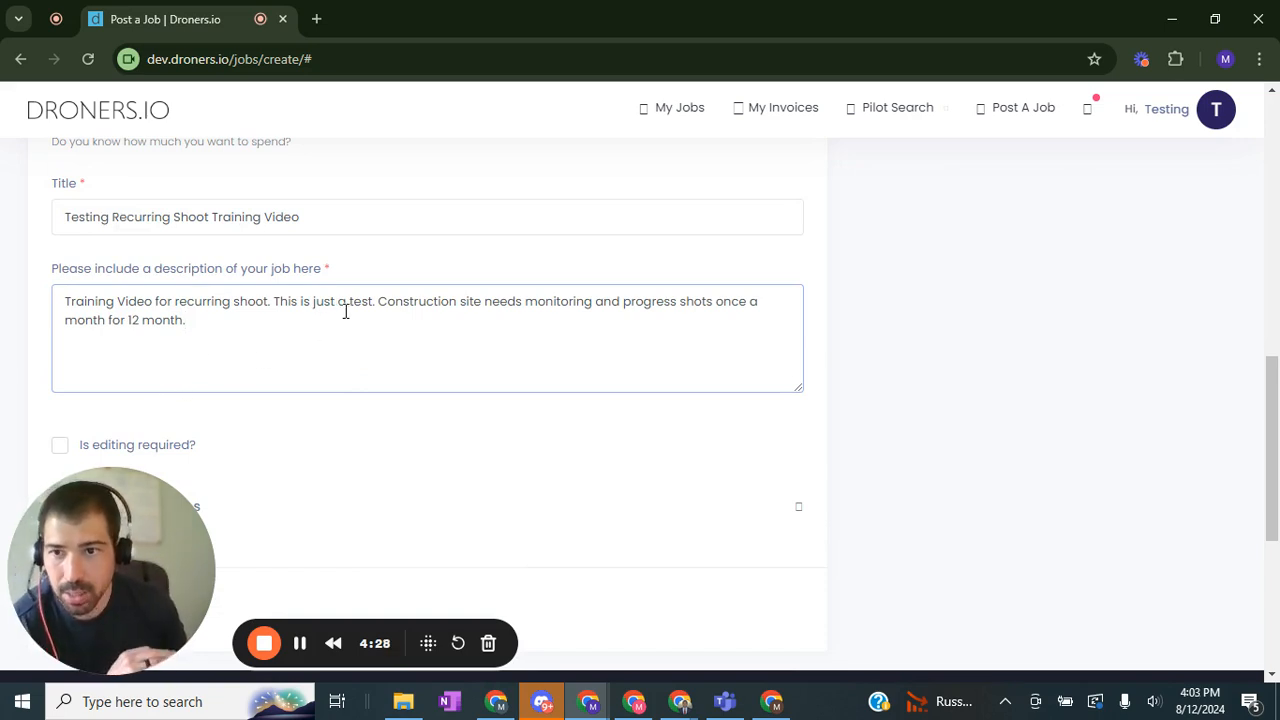
scroll(343, 306, "down", 1)
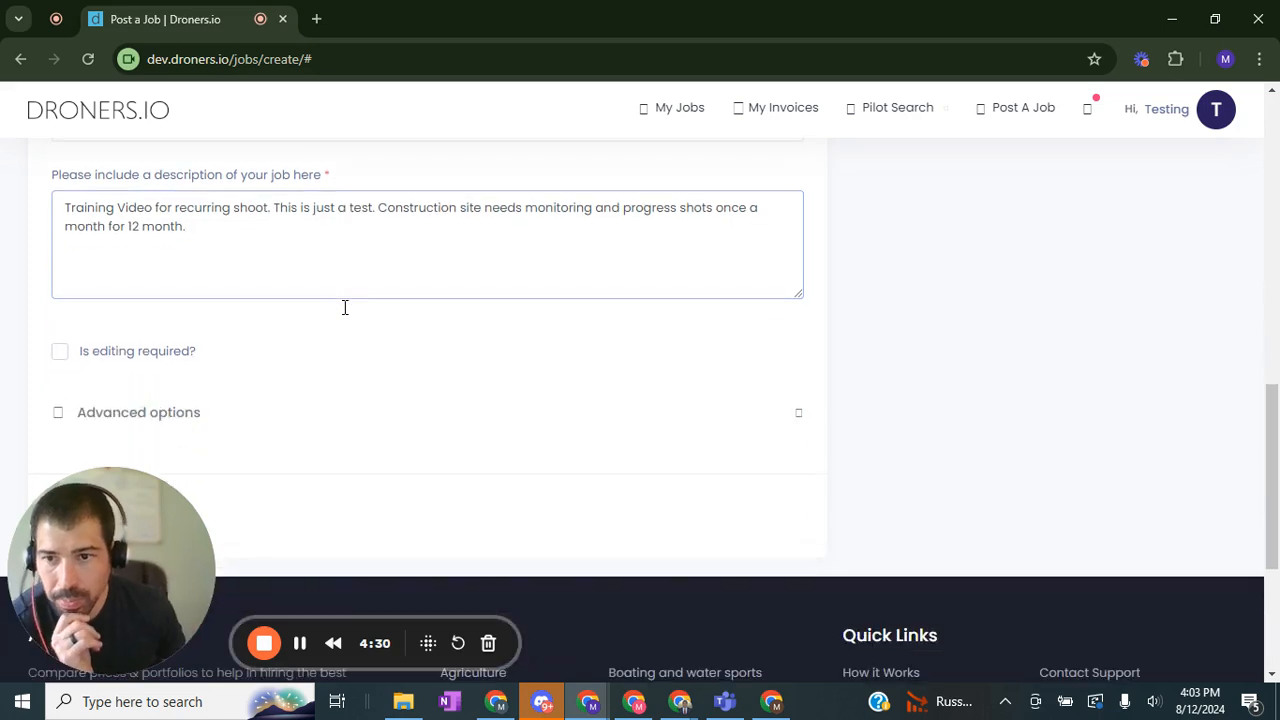
scroll(214, 351, "down", 2)
scroll(275, 385, "up", 4)
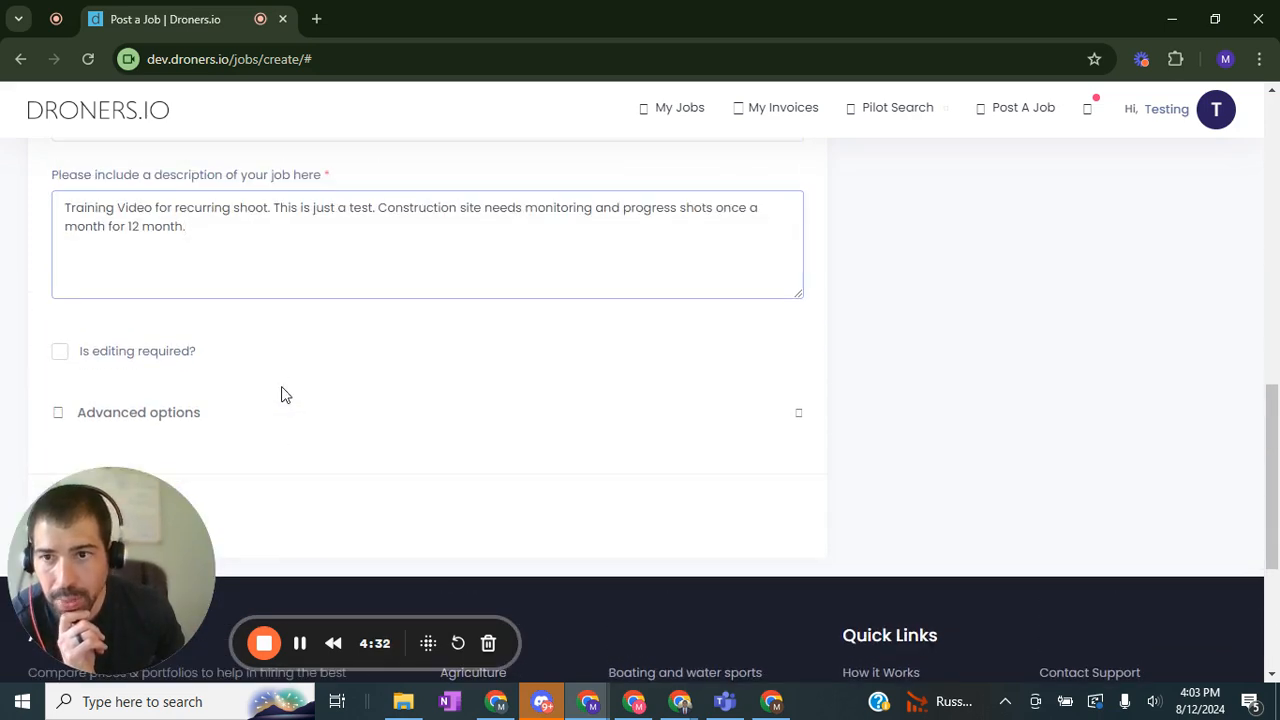
scroll(274, 337, "down", 3)
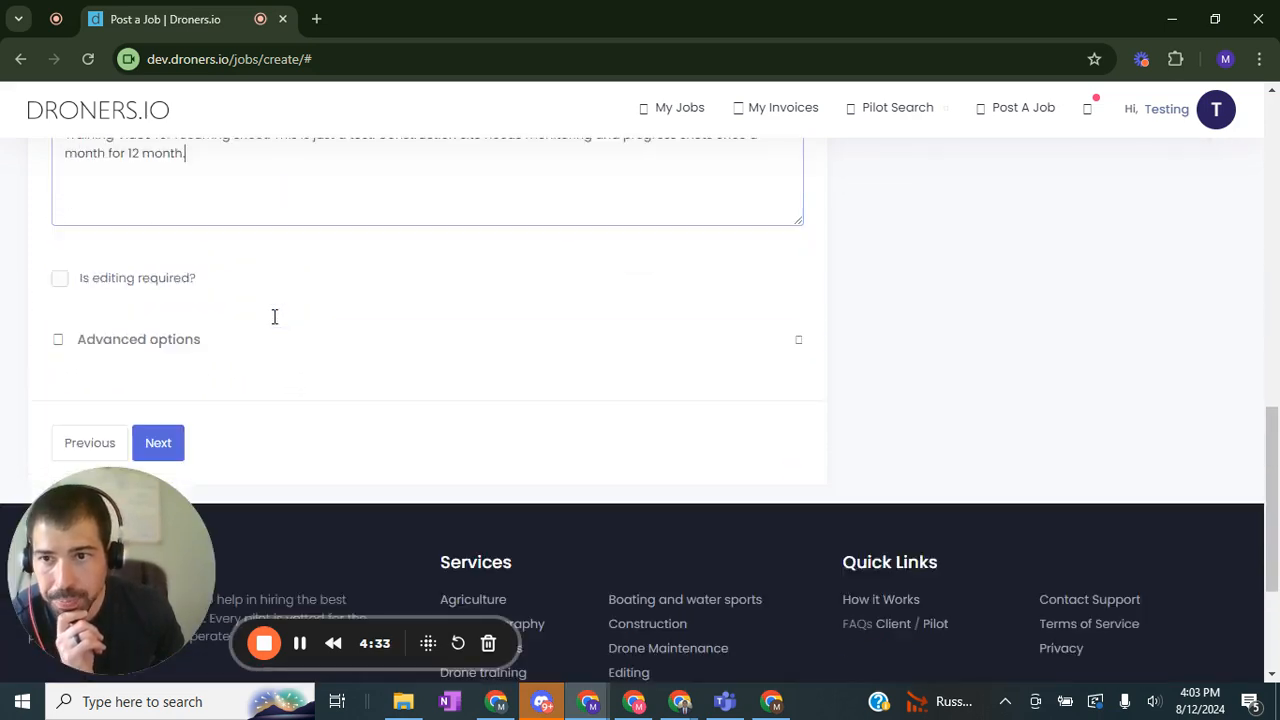
left_click(173, 436)
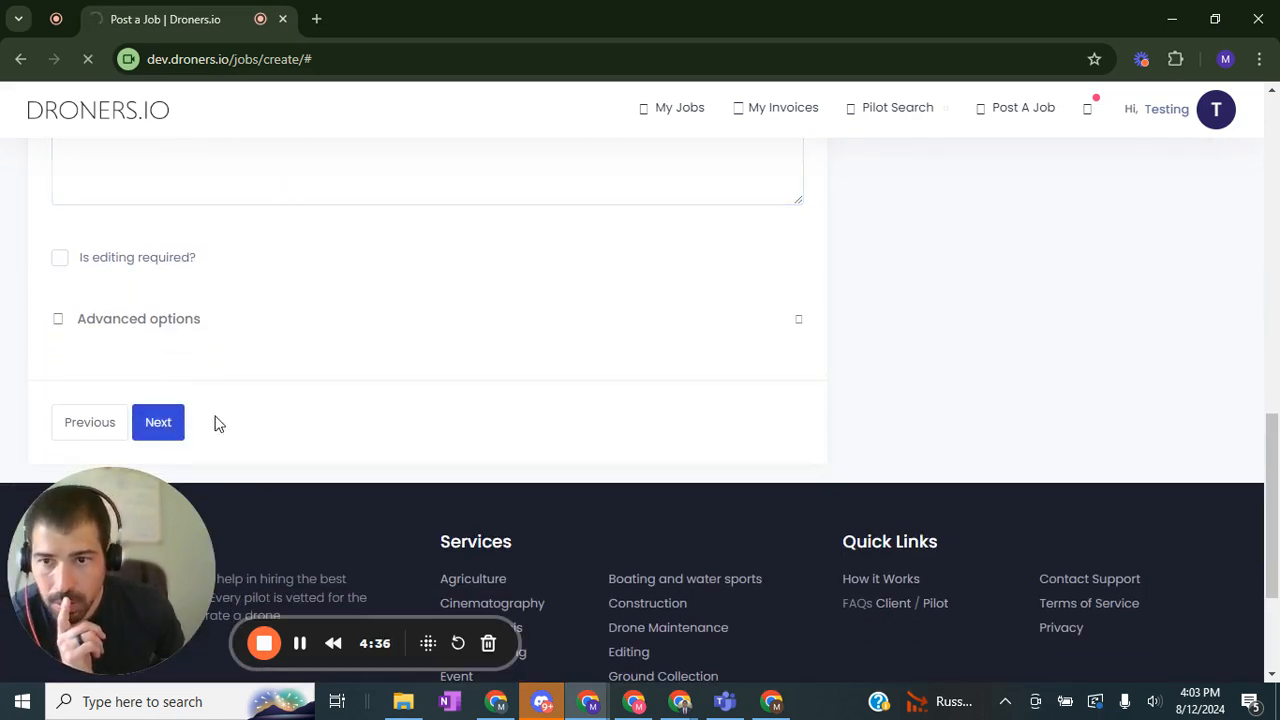
Step: Post the job without adding attachments
scroll(620, 415, "down", 3)
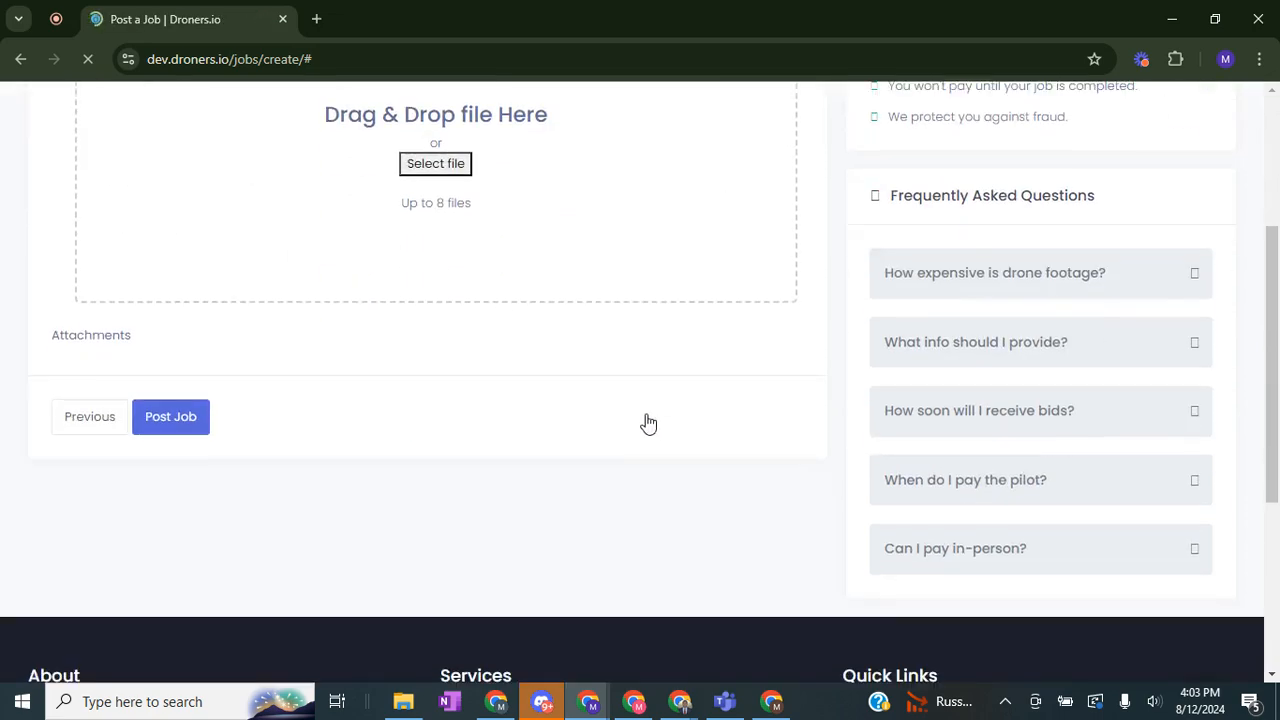
scroll(648, 424, "up", 2)
scroll(649, 375, "down", 1)
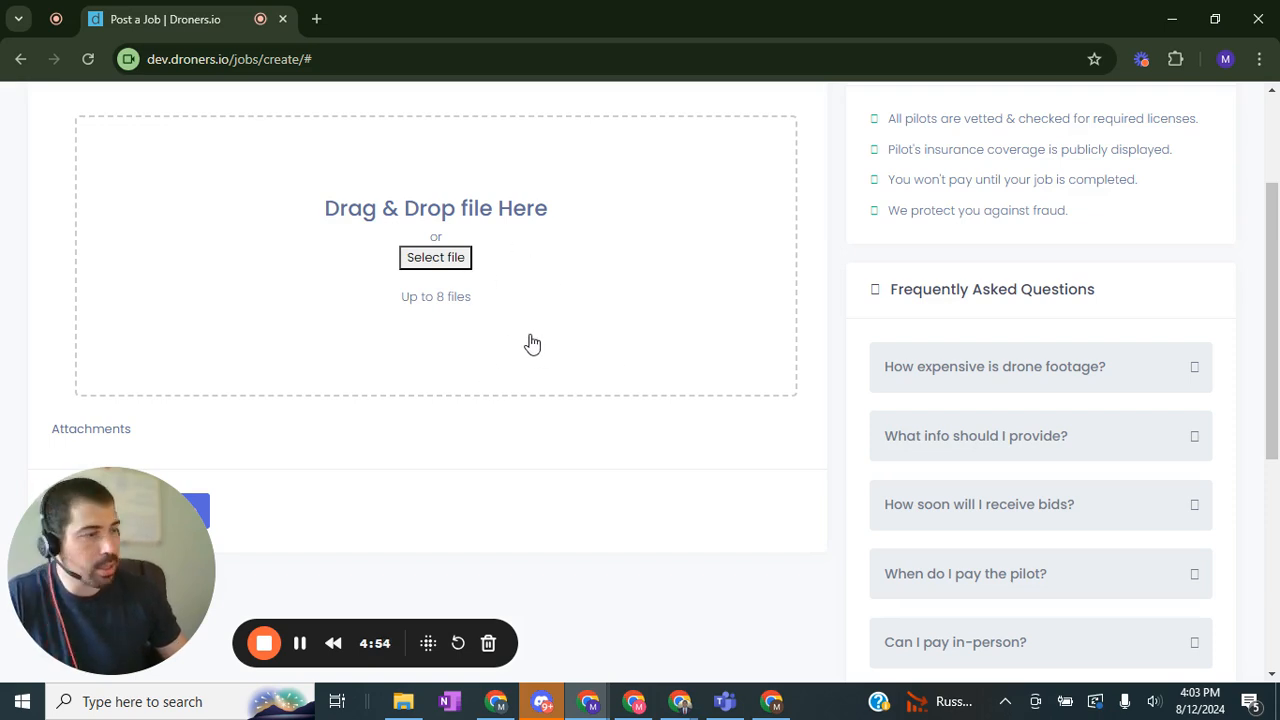
scroll(466, 318, "down", 1)
scroll(337, 537, "up", 1)
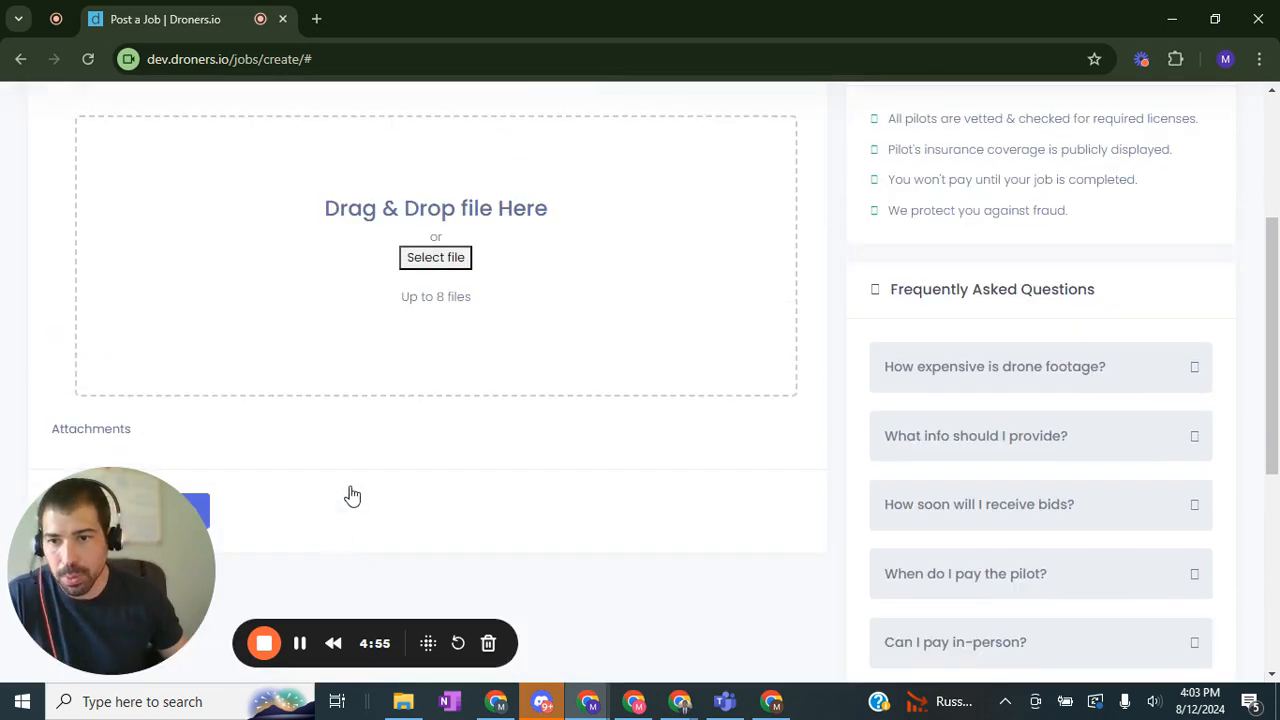
scroll(386, 429, "down", 3)
scroll(418, 383, "up", 3)
scroll(400, 383, "down", 3)
left_click(184, 329)
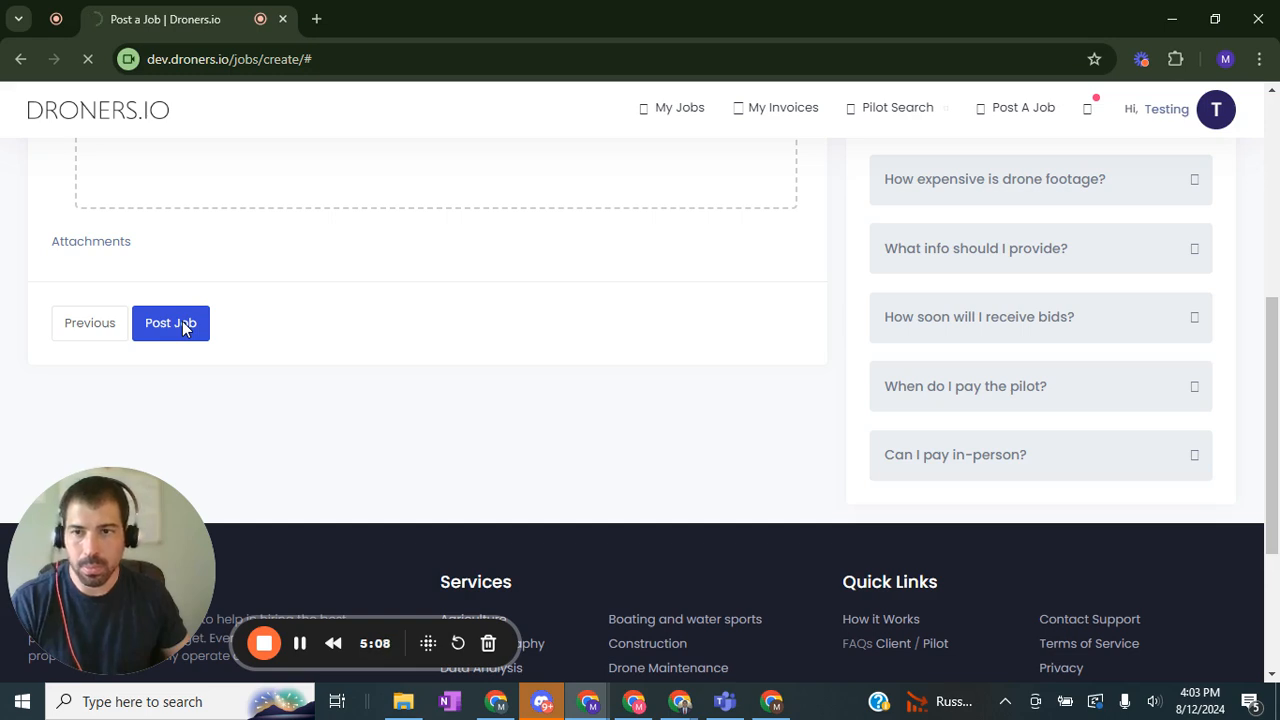
Step: Review the list of recommended pilots for the posted job
left_click(300, 643)
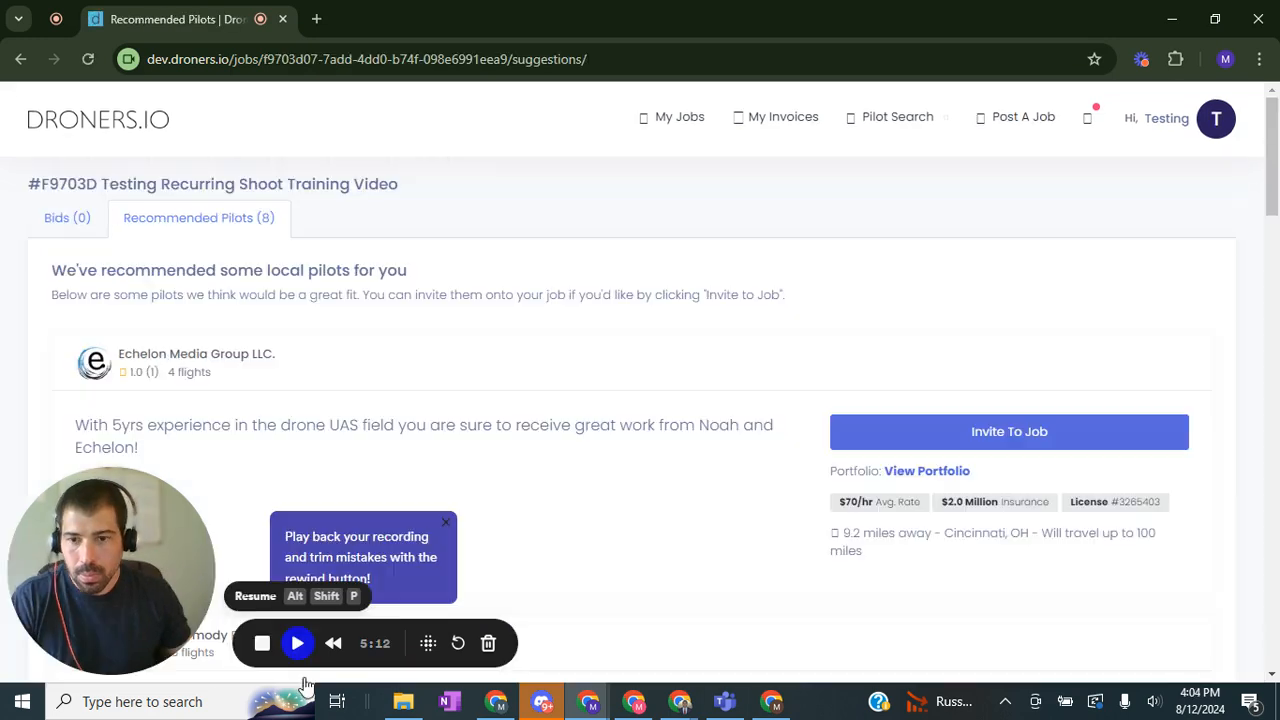
key("alt+shift+p")
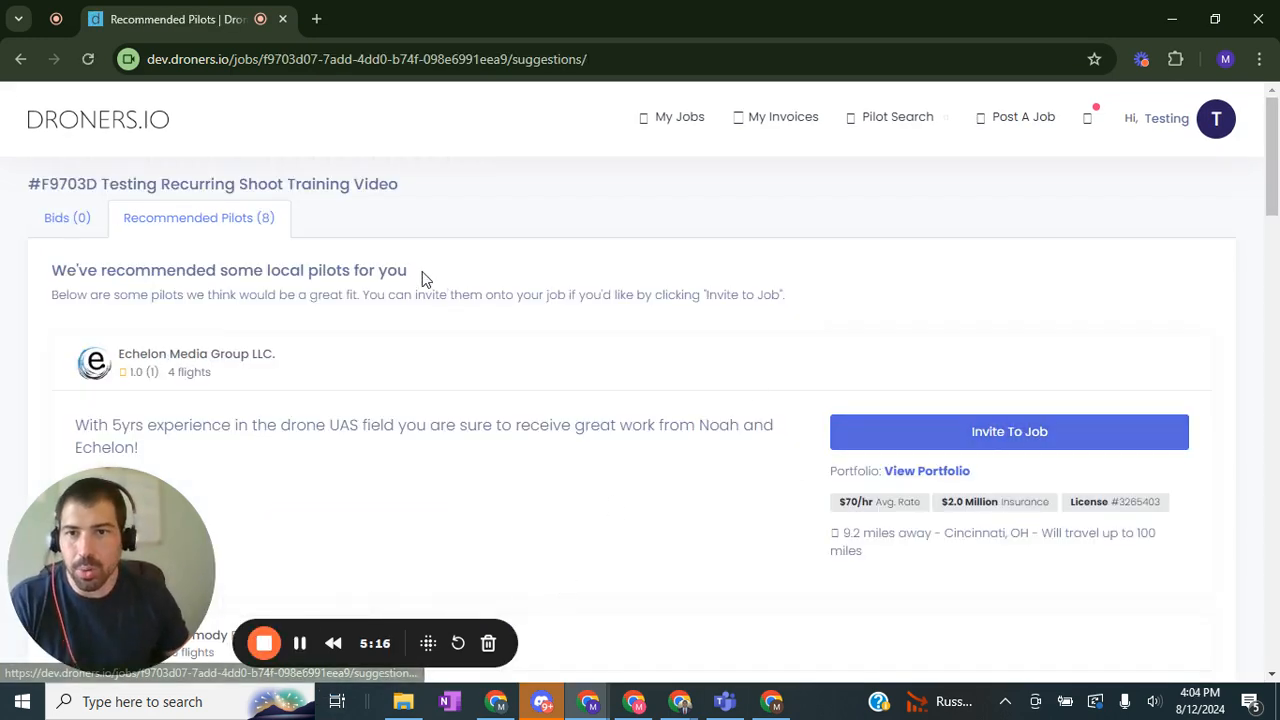
scroll(583, 268, "down", 5)
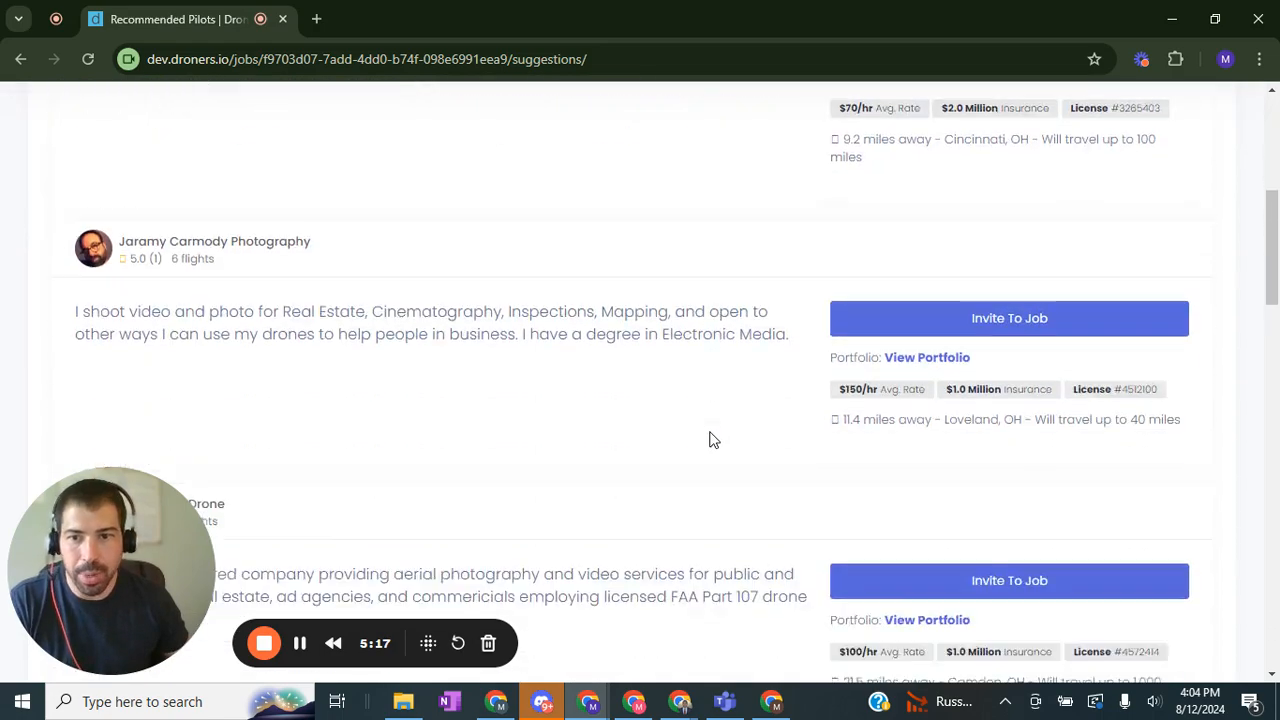
scroll(660, 410, "down", 3)
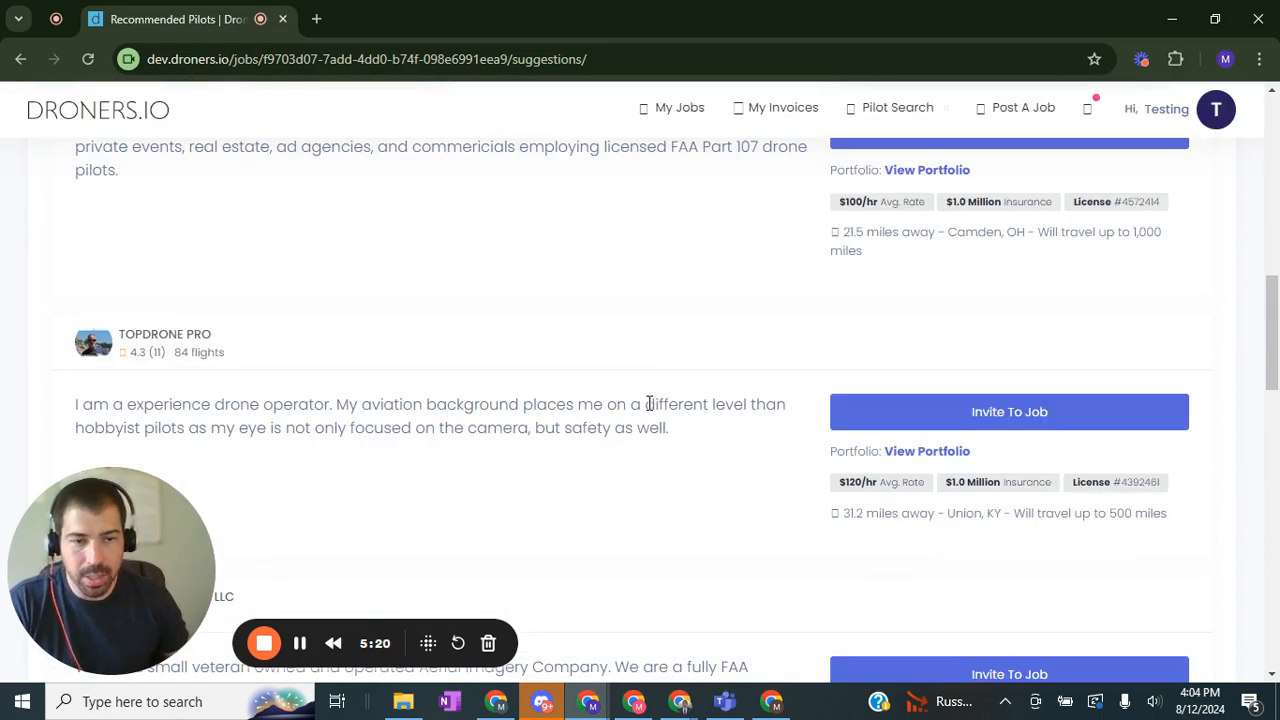
scroll(648, 403, "down", 5)
scroll(606, 497, "up", 8)
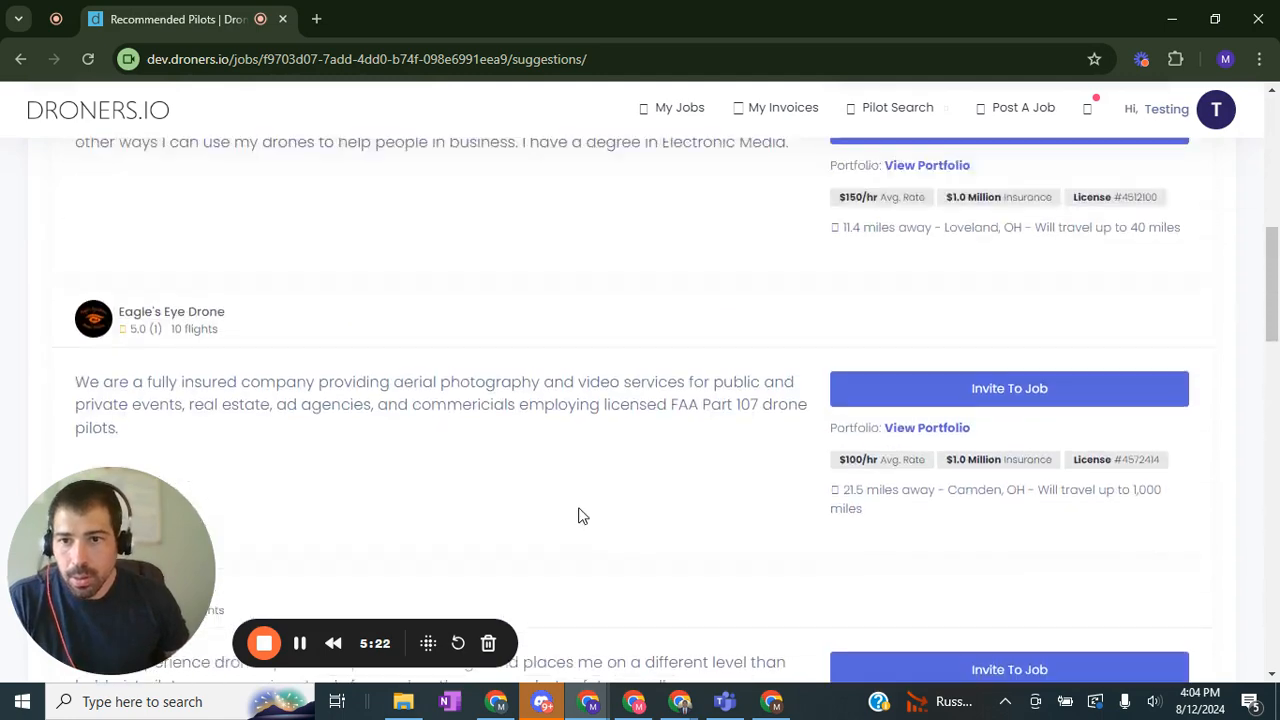
scroll(582, 514, "up", 8)
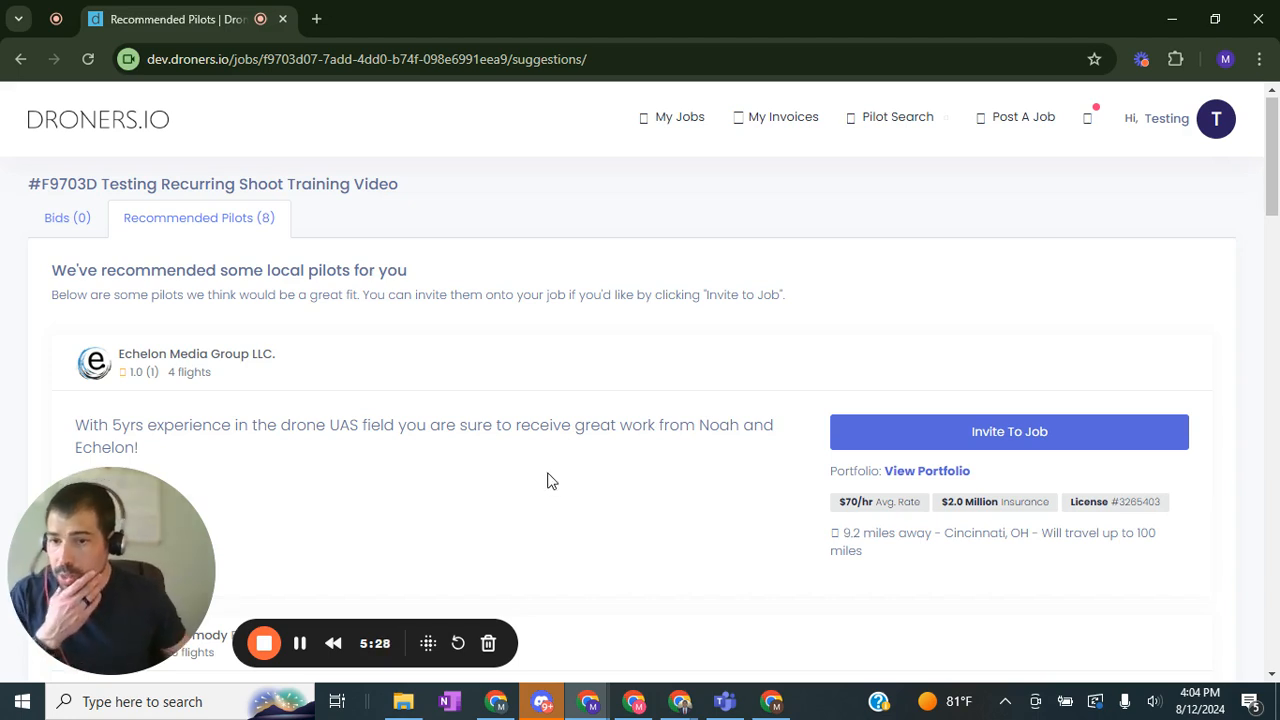
left_click(299, 647)
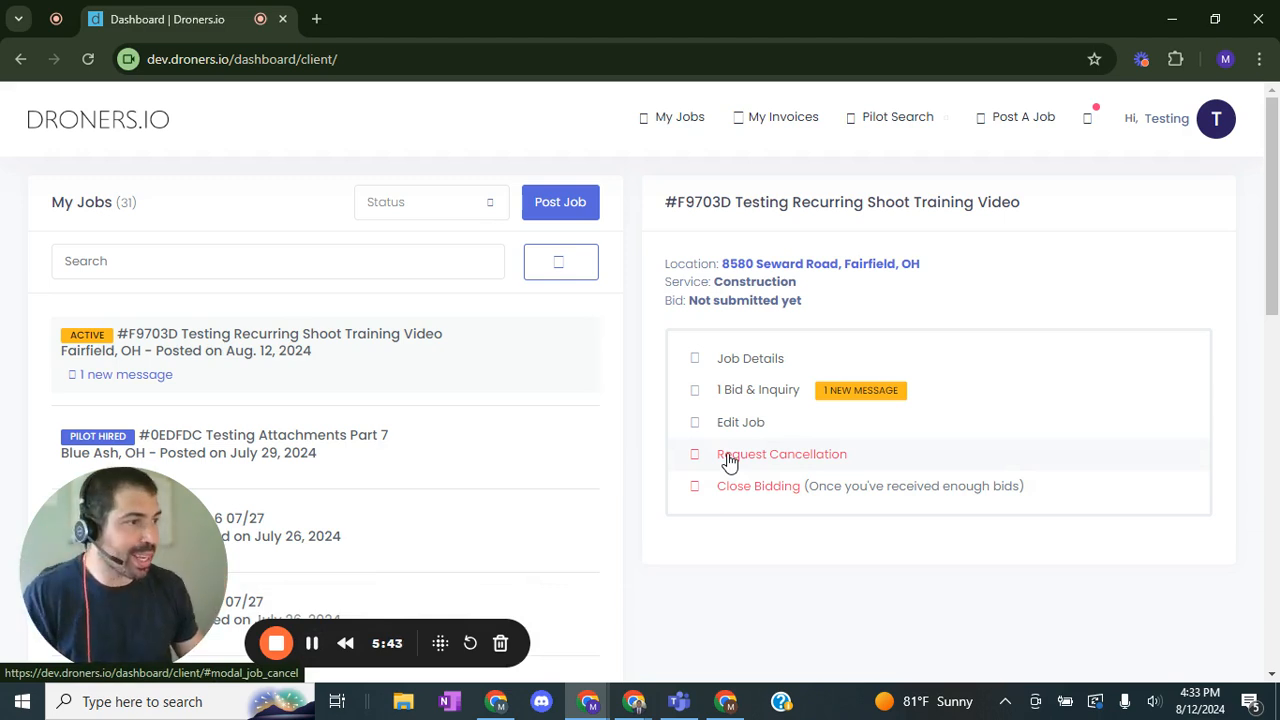
Step: Open the job's bids and hire the pilot who placed the $200 per flight bid
left_click(792, 392)
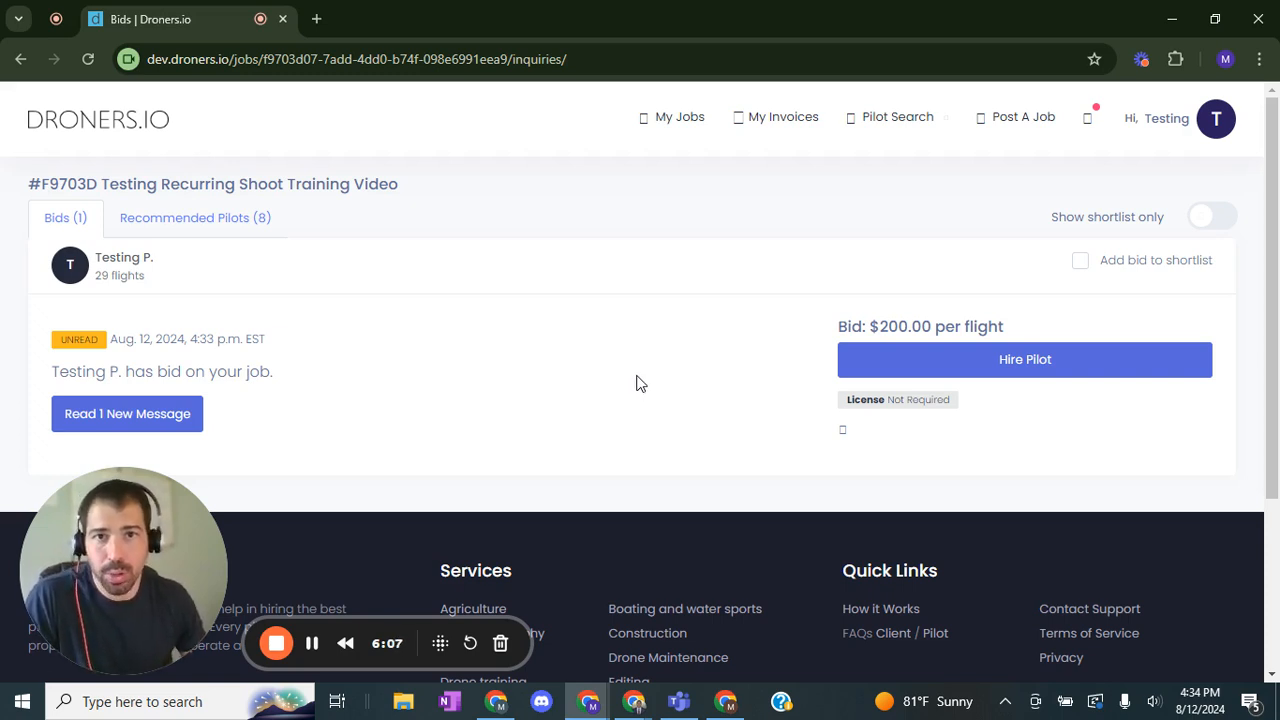
left_click(893, 370)
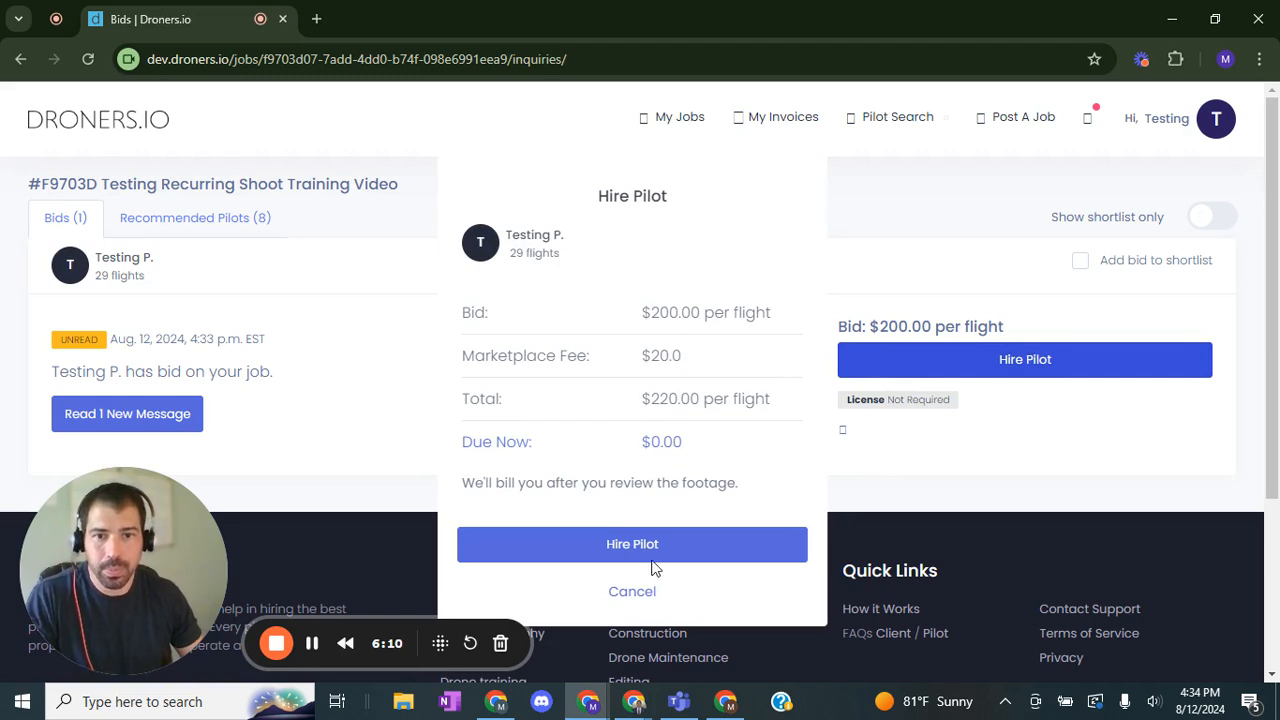
left_click(652, 553)
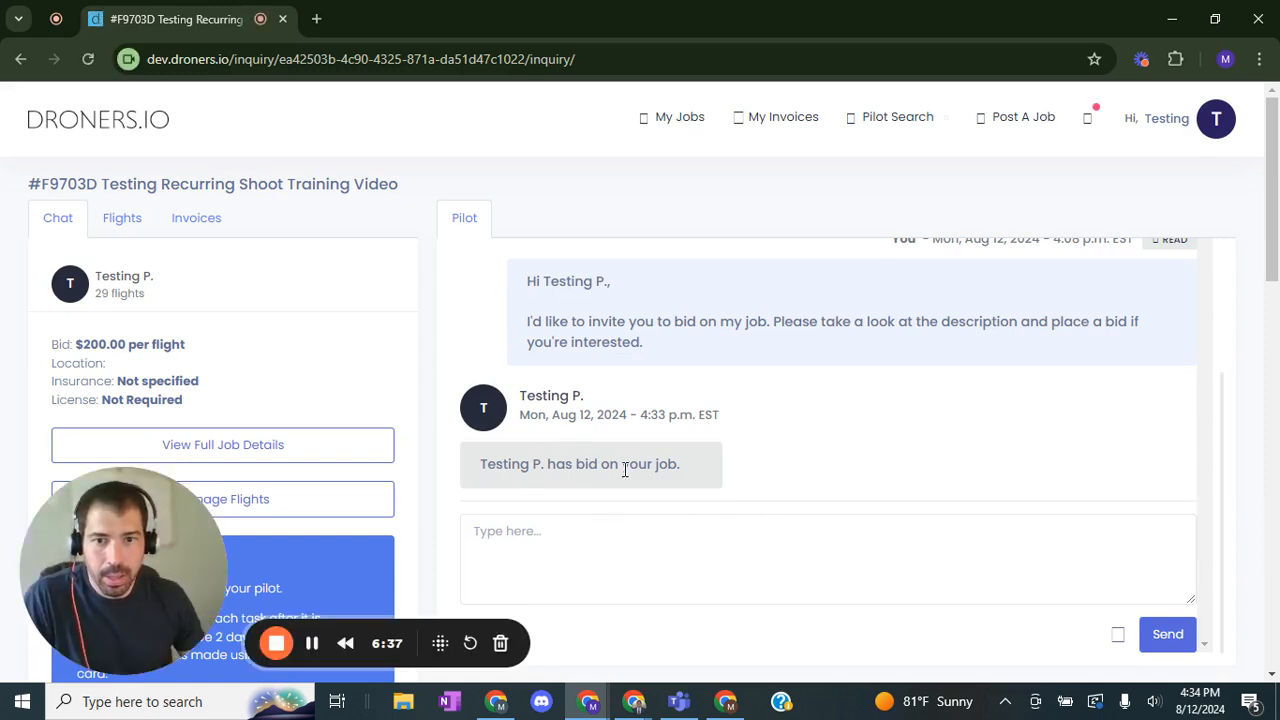
Step: Examine the hired job's flights list and the first flight's available actions
left_click(669, 552)
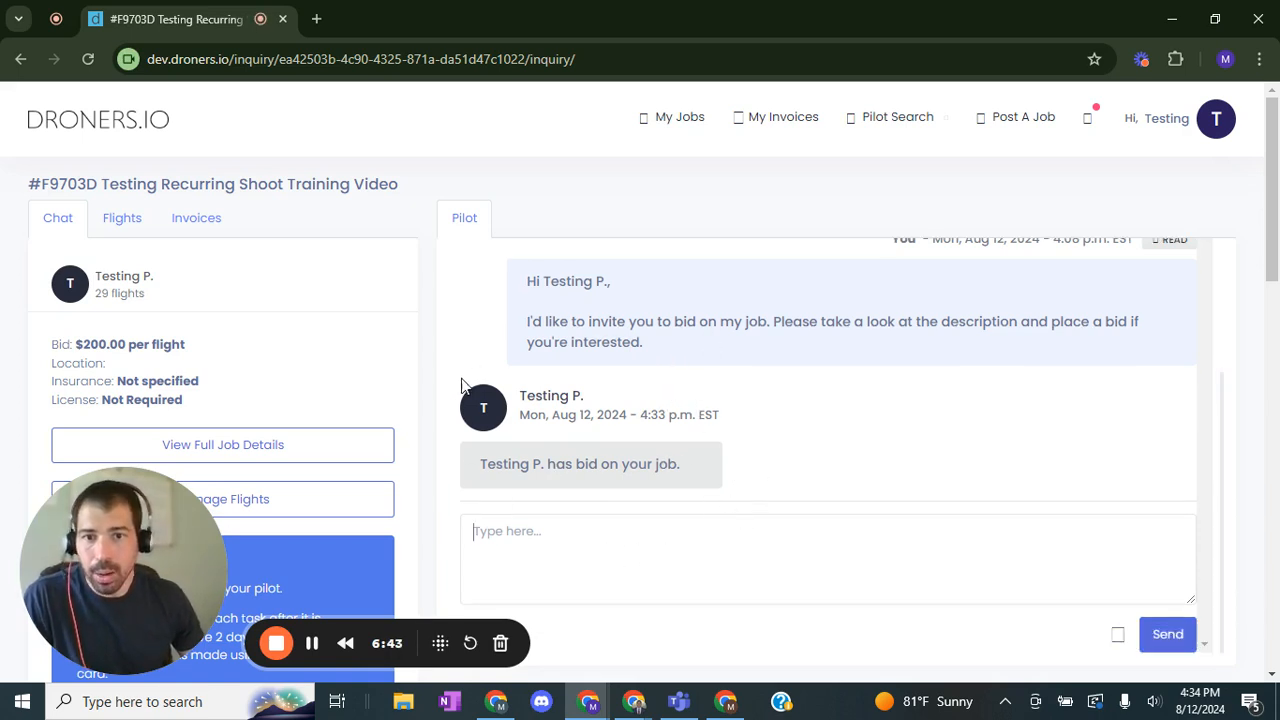
left_click_drag(131, 559, 1056, 562)
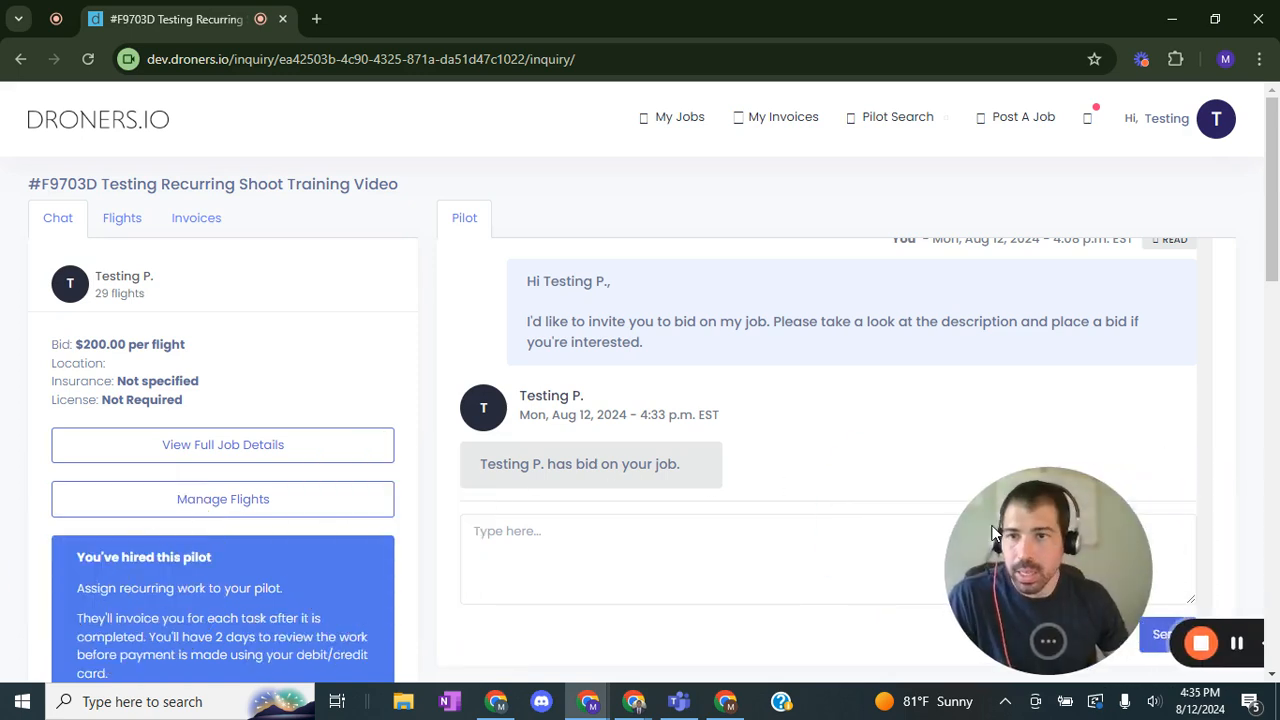
left_click(123, 222)
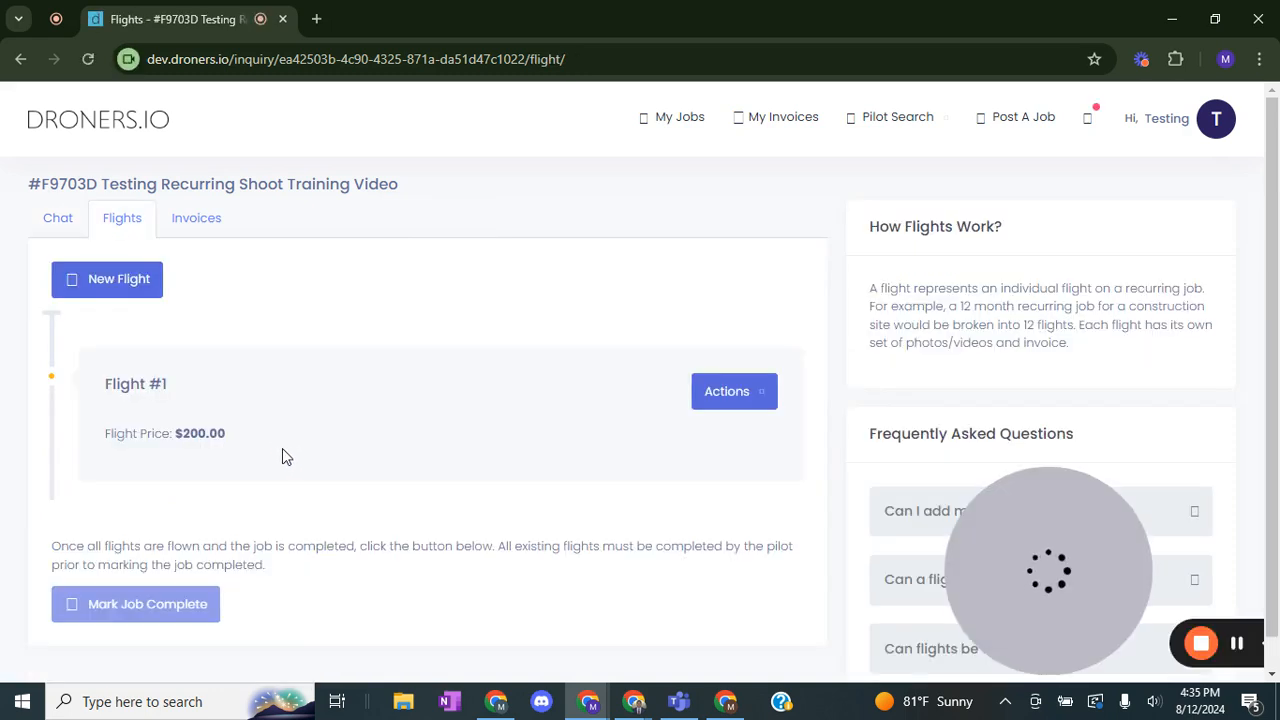
left_click(727, 394)
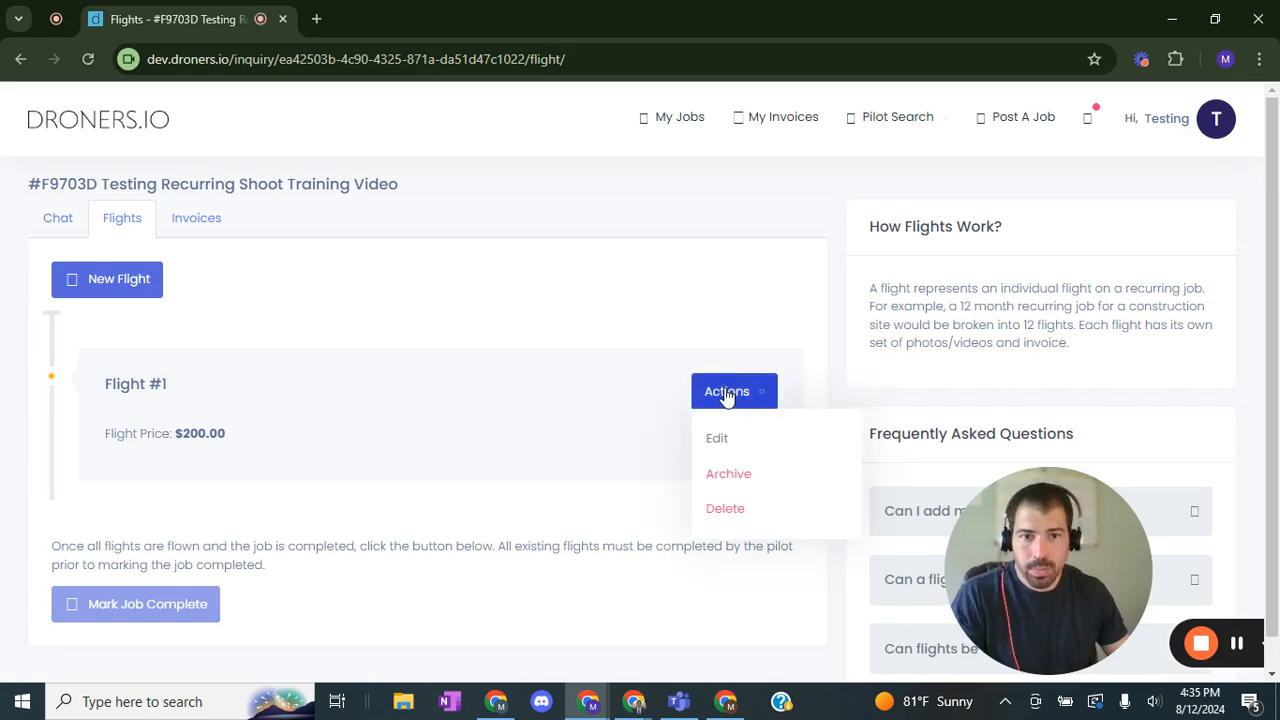
left_click(727, 394)
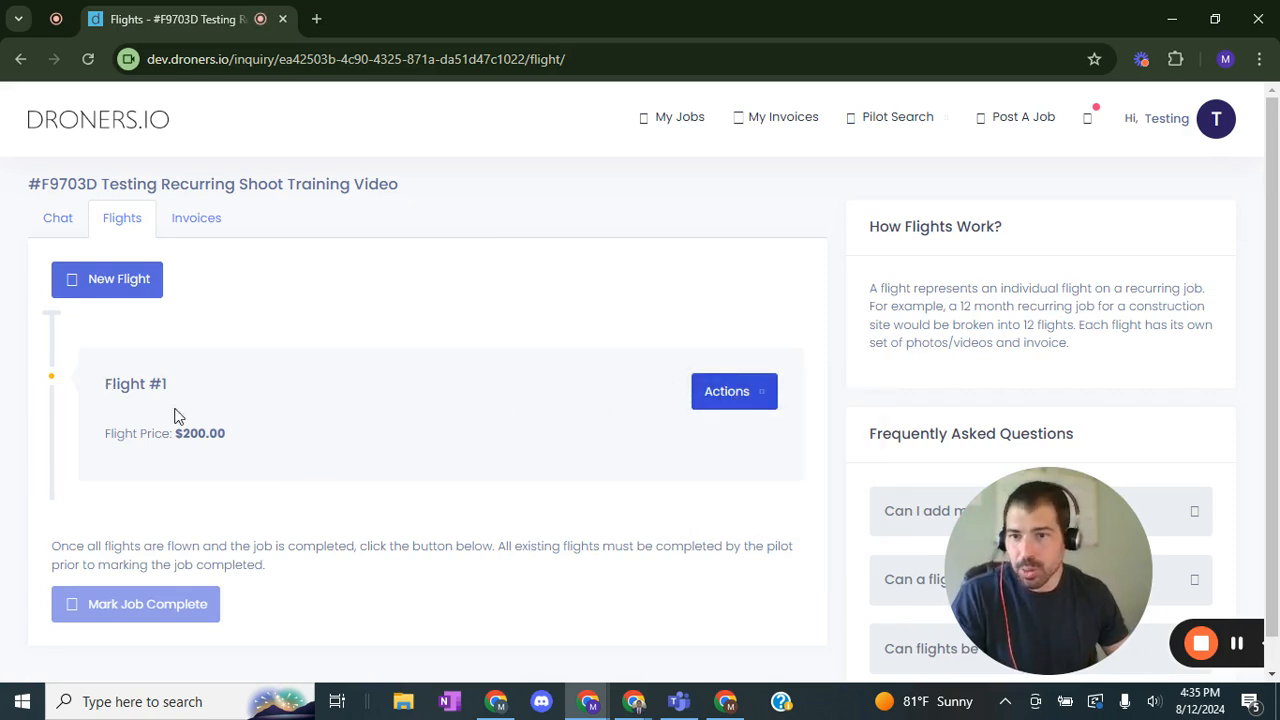
left_click_drag(234, 446, 100, 373)
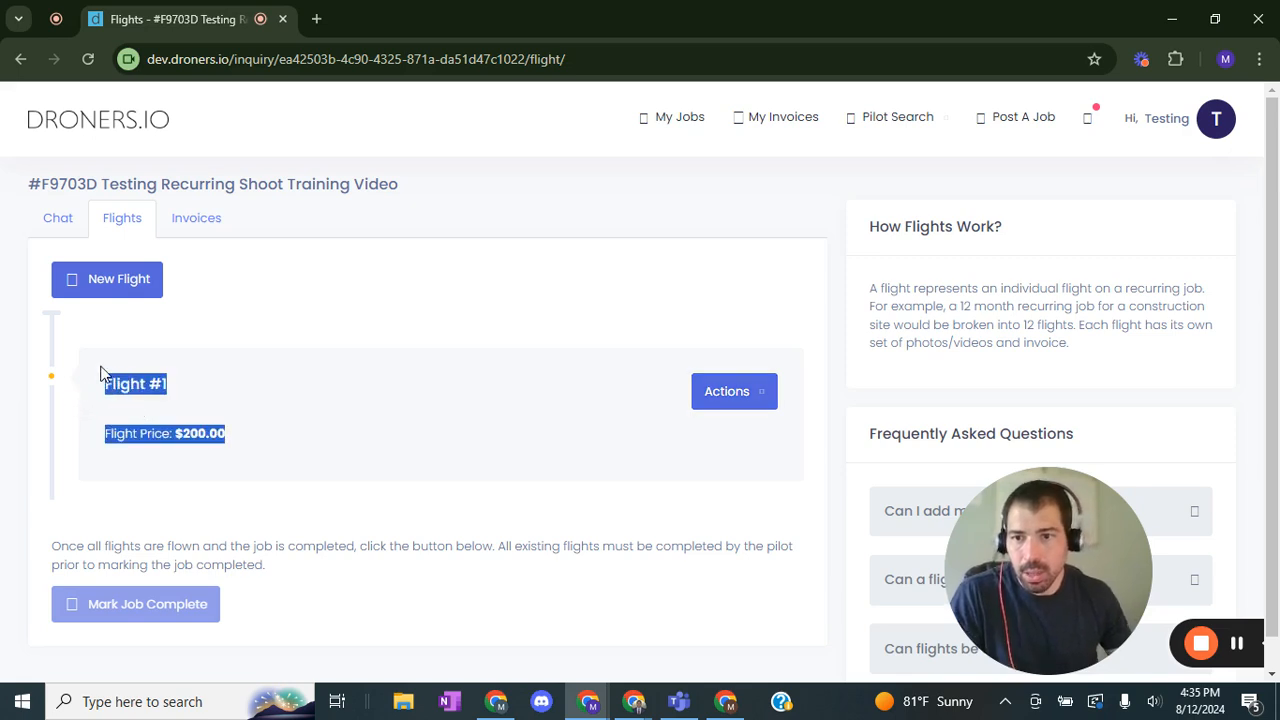
left_click(180, 390)
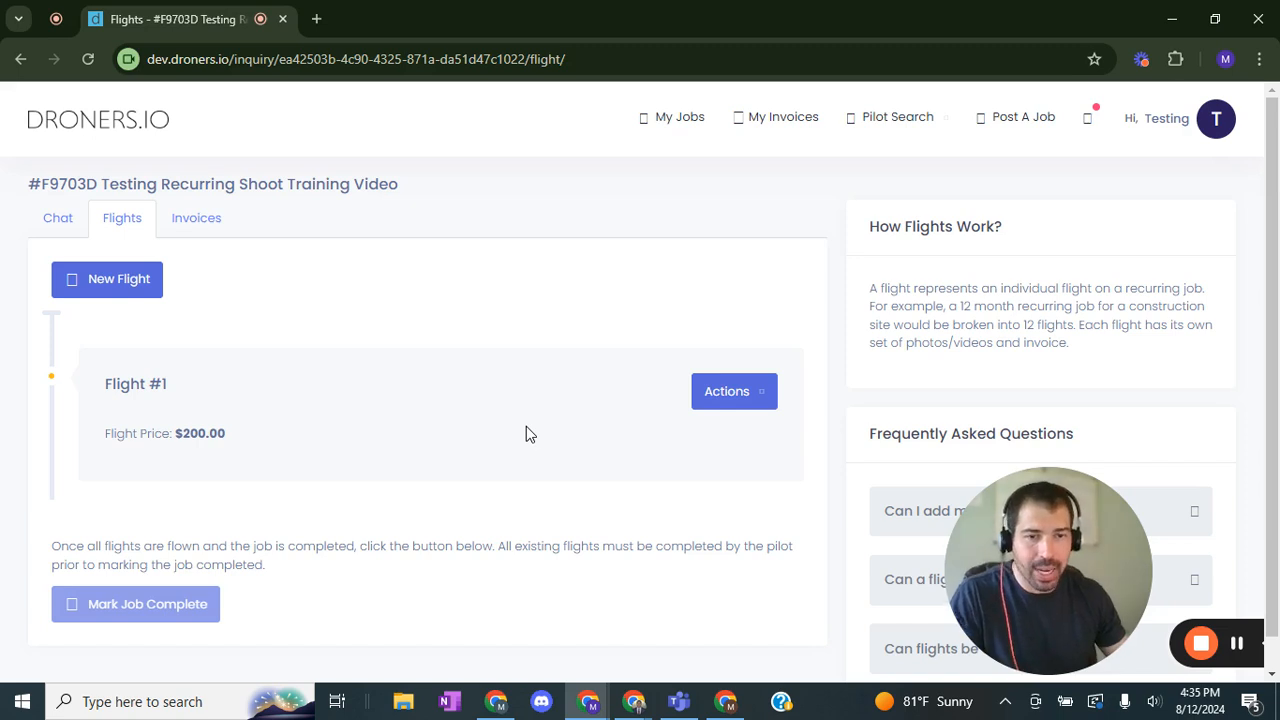
Step: Start a new flight for the job and set its specific date to 2024-09-09
left_click(117, 281)
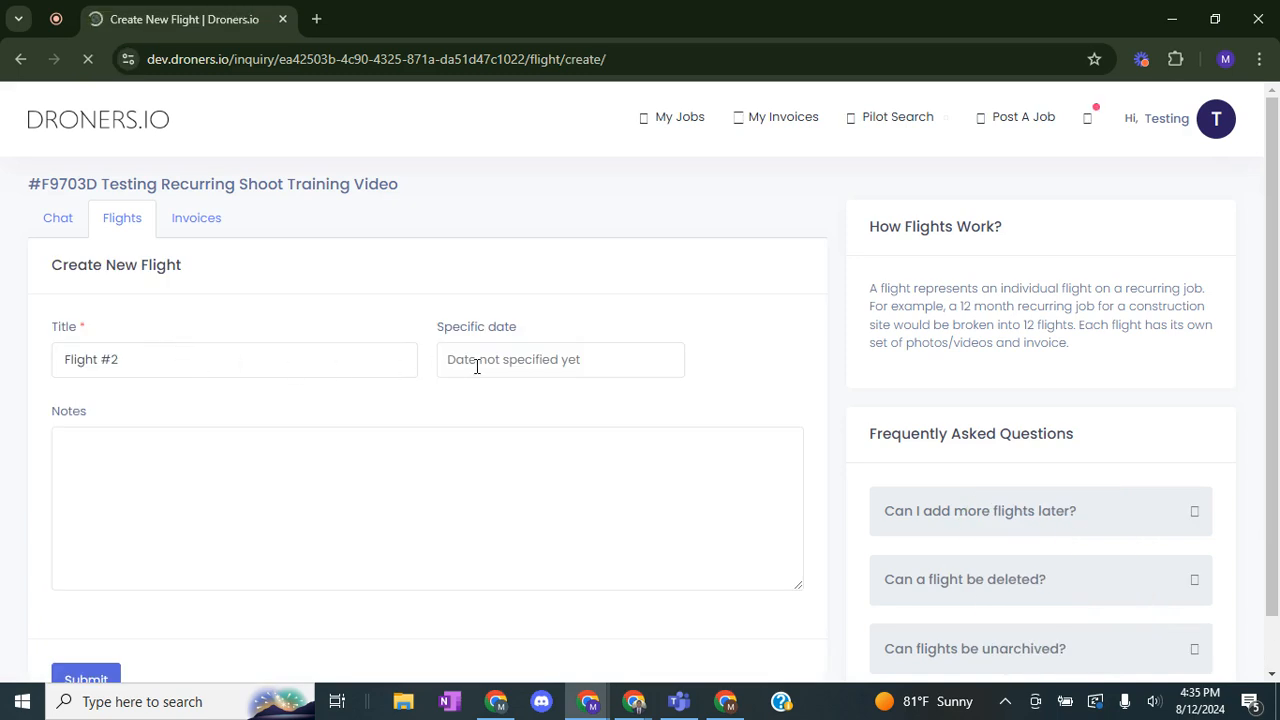
left_click(500, 356)
left_click(475, 450)
left_click(509, 359)
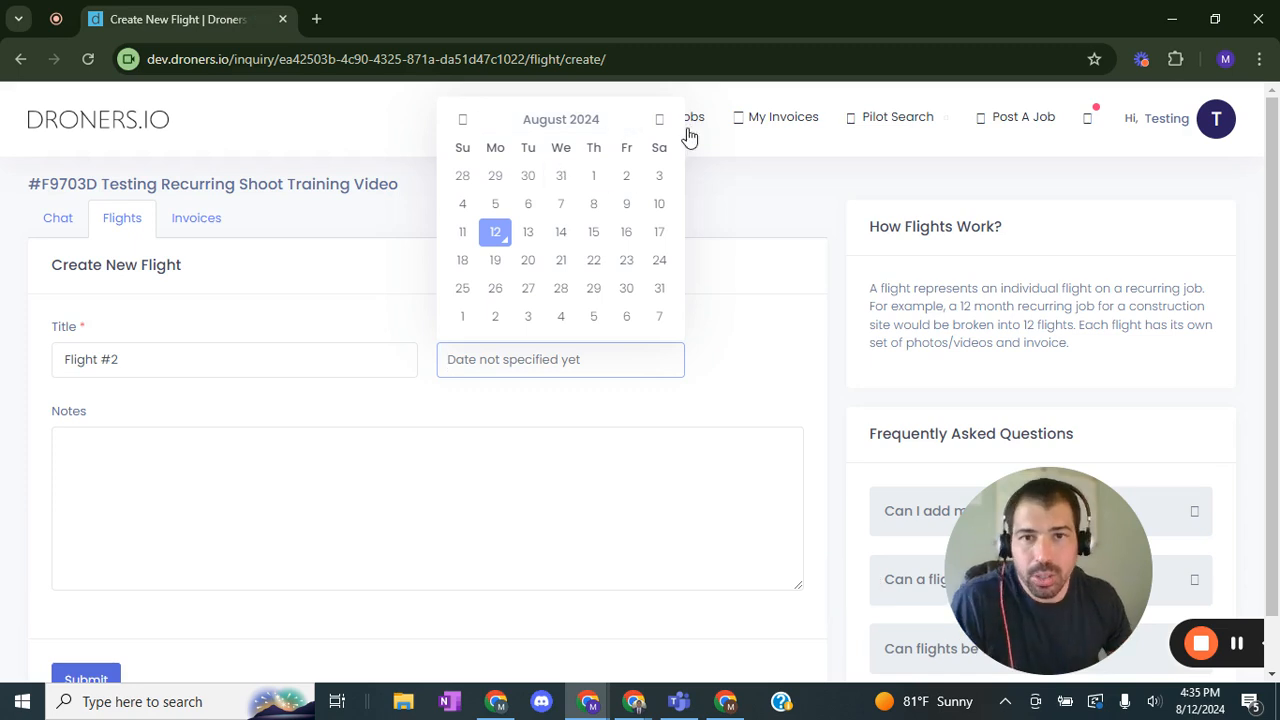
left_click(659, 119)
left_click(498, 238)
left_click(451, 456)
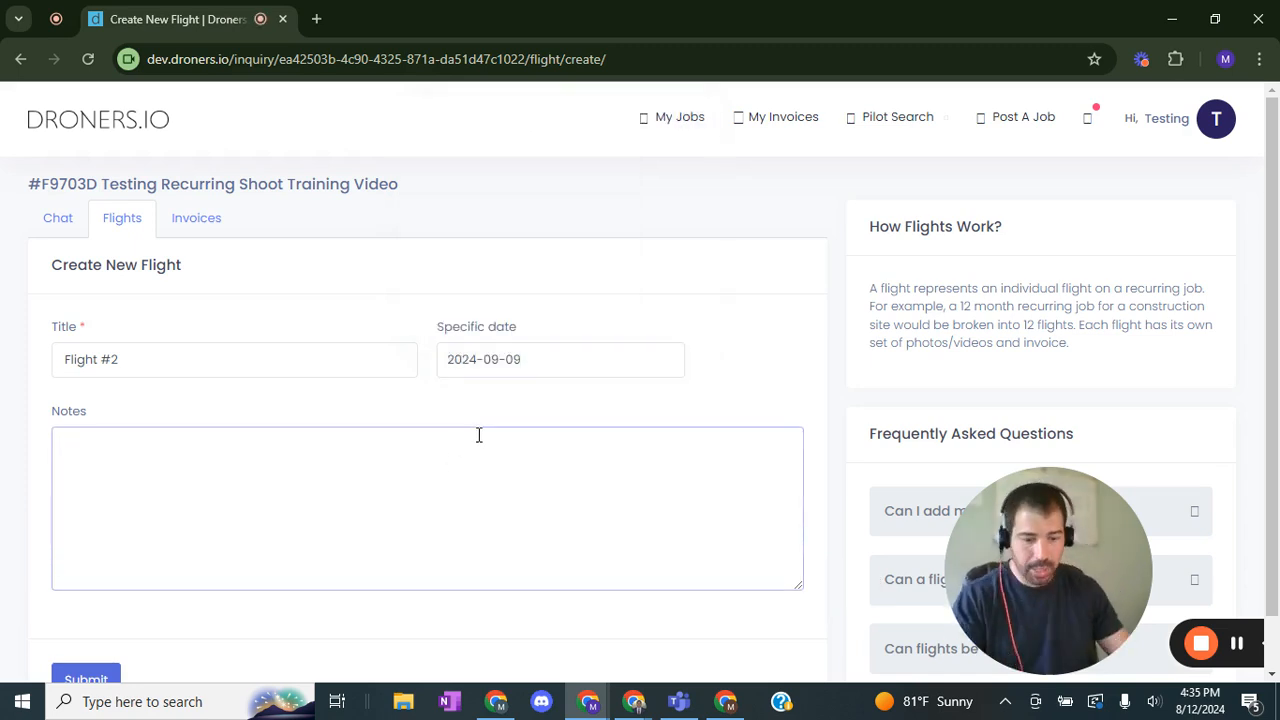
Step: Add the note "Flight 2 for Construction Monitoring." and submit the new flight
type("Flight 2 for Construction Monitoring.")
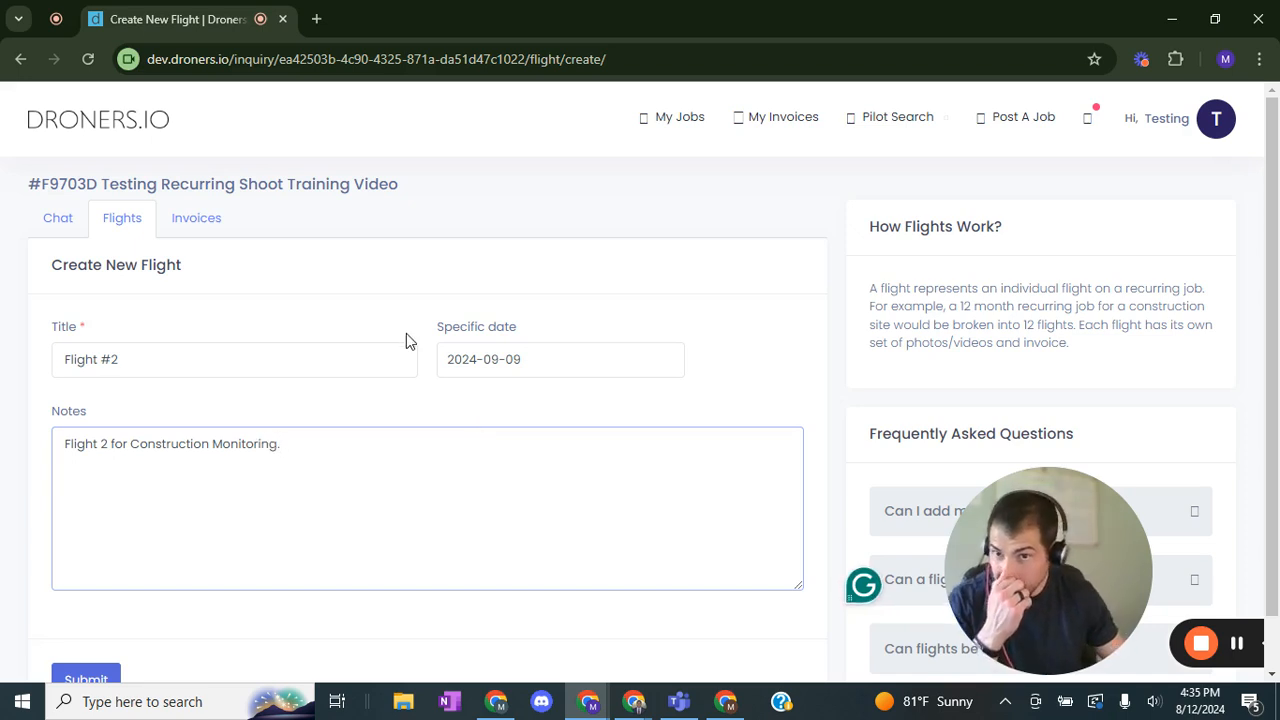
scroll(407, 340, "down", 1)
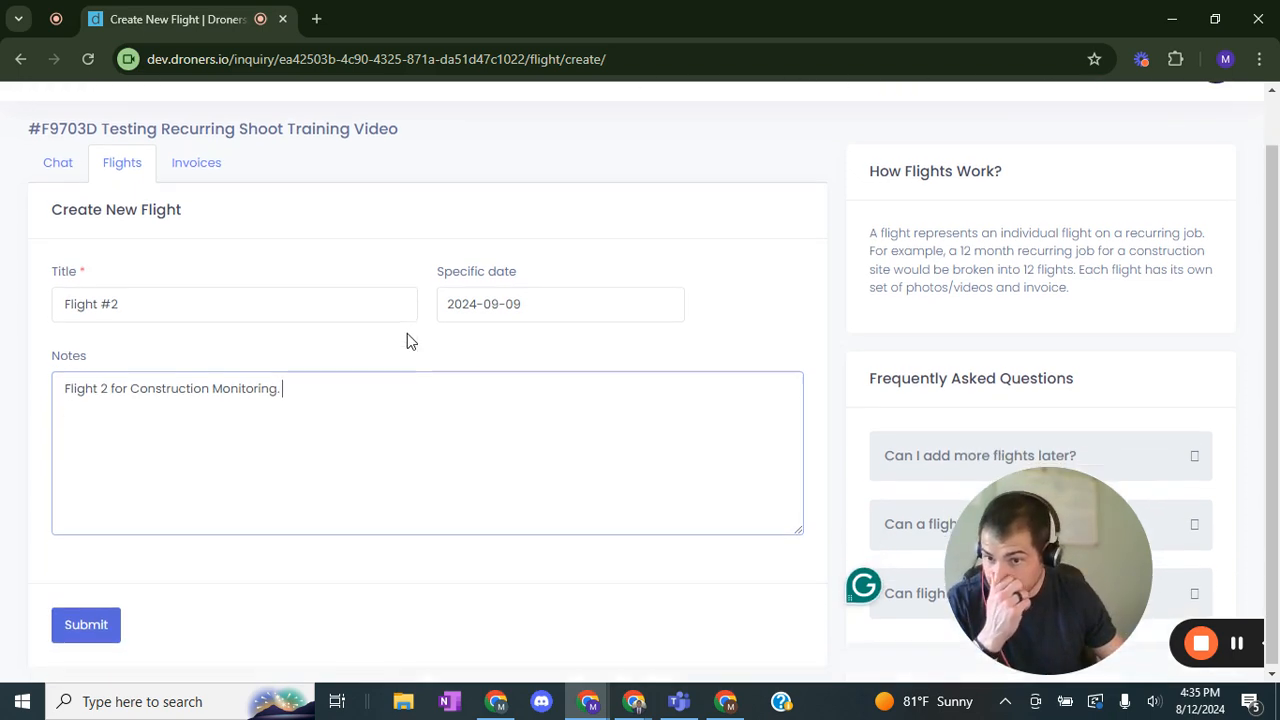
left_click(100, 625)
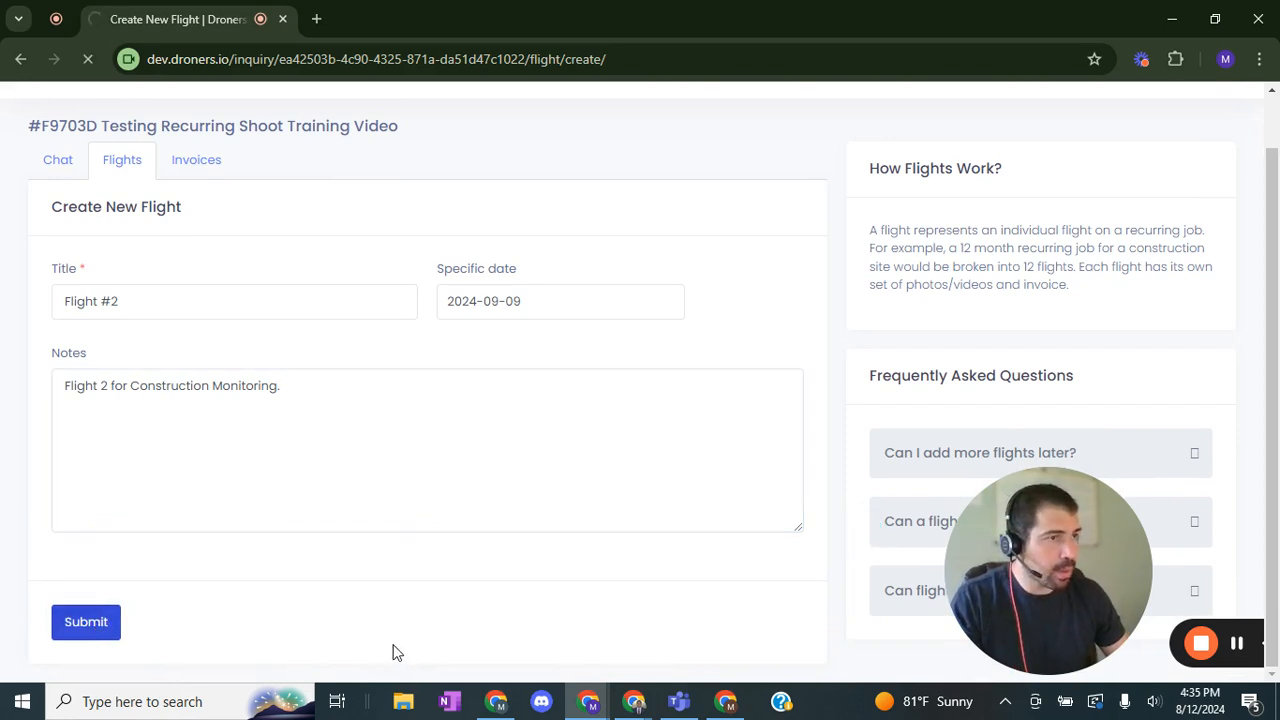
scroll(321, 538, "down", 1)
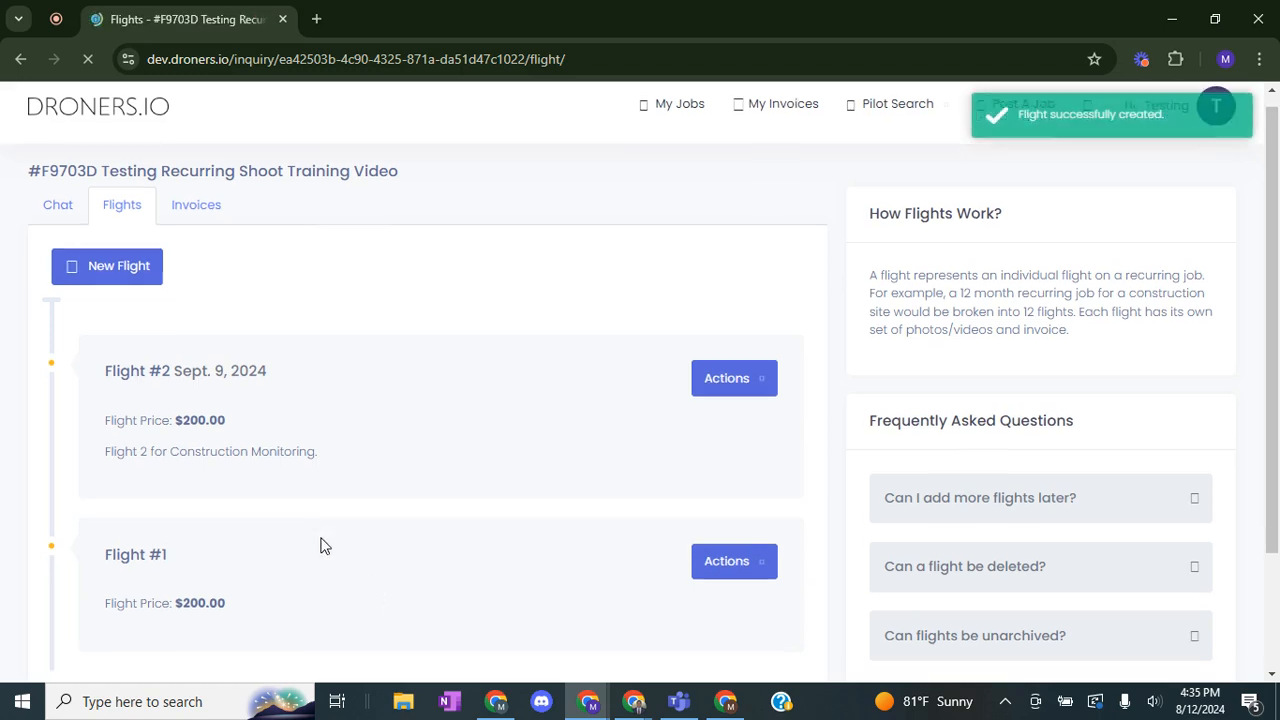
scroll(321, 538, "down", 1)
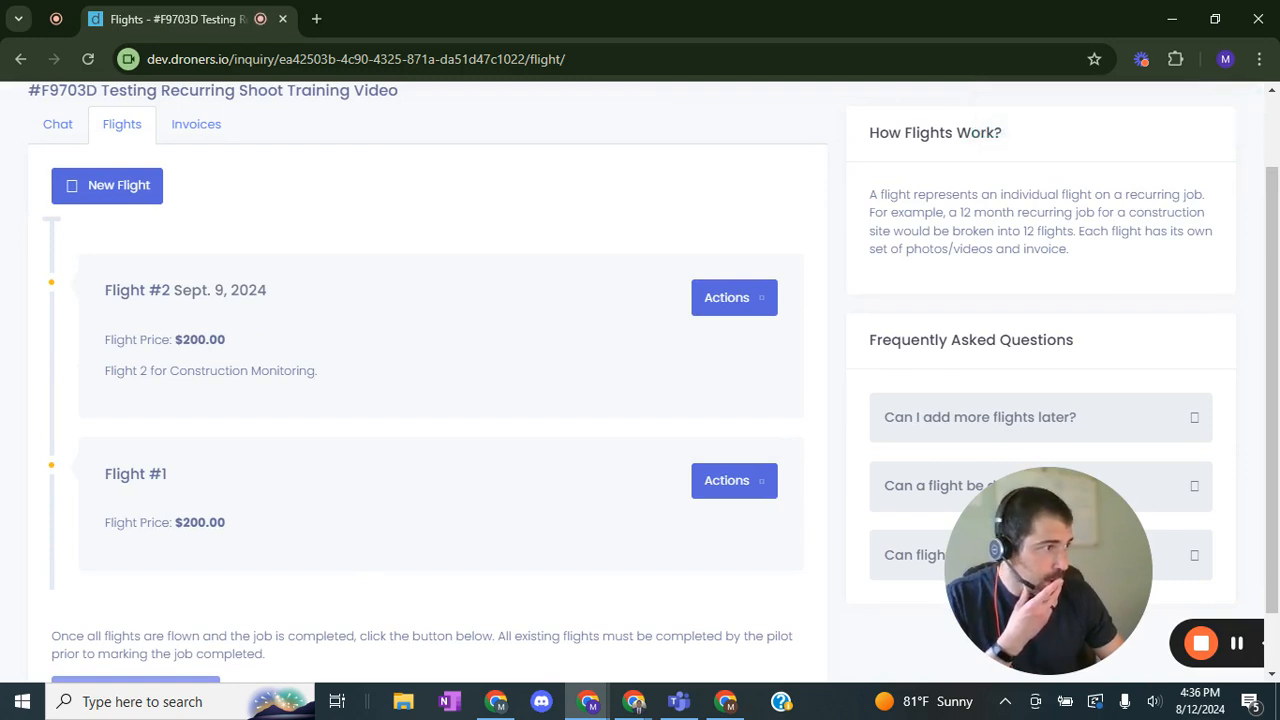
Step: Examine the flights list and the first flight's completion and invoice details
key("alt+Tab")
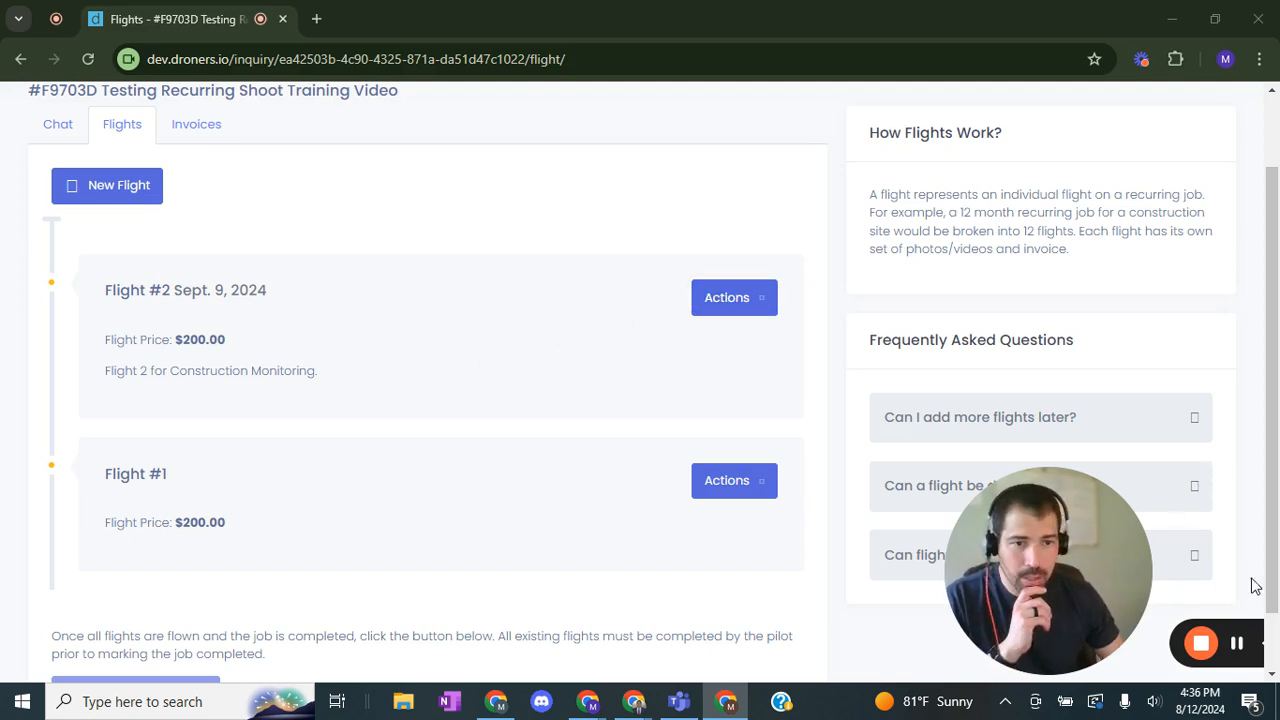
left_click(1237, 645)
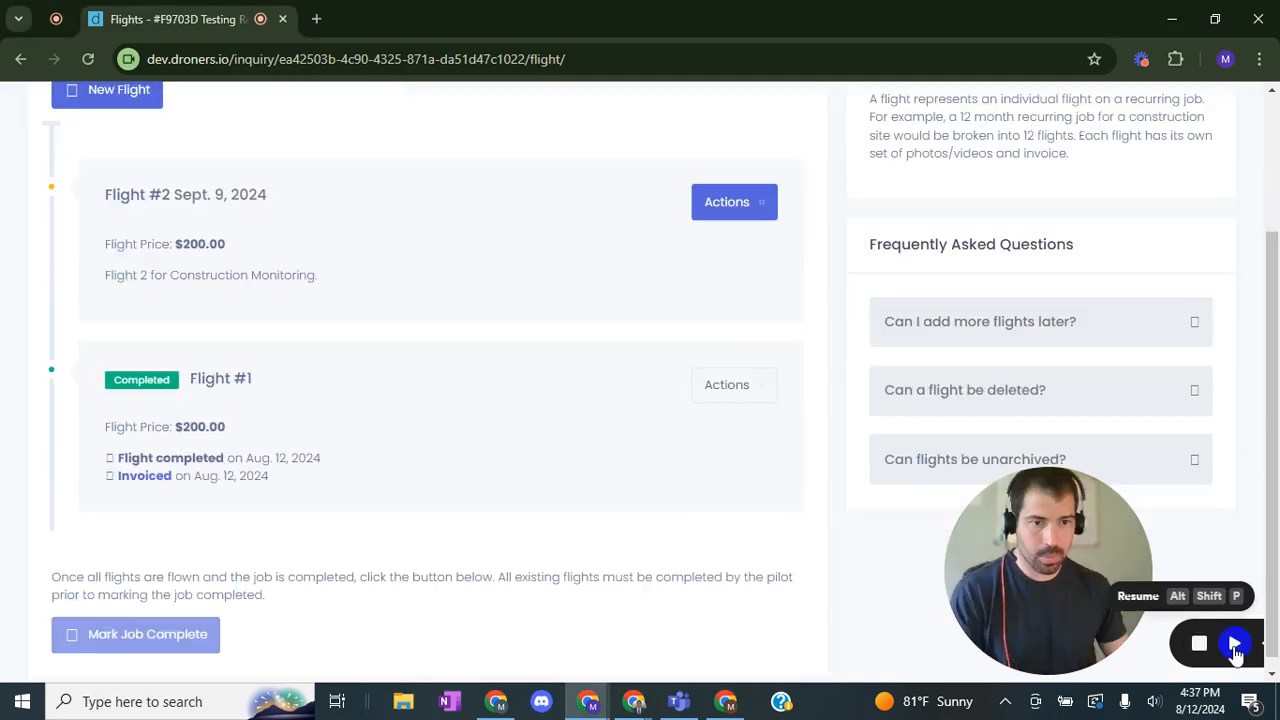
left_click(1235, 645)
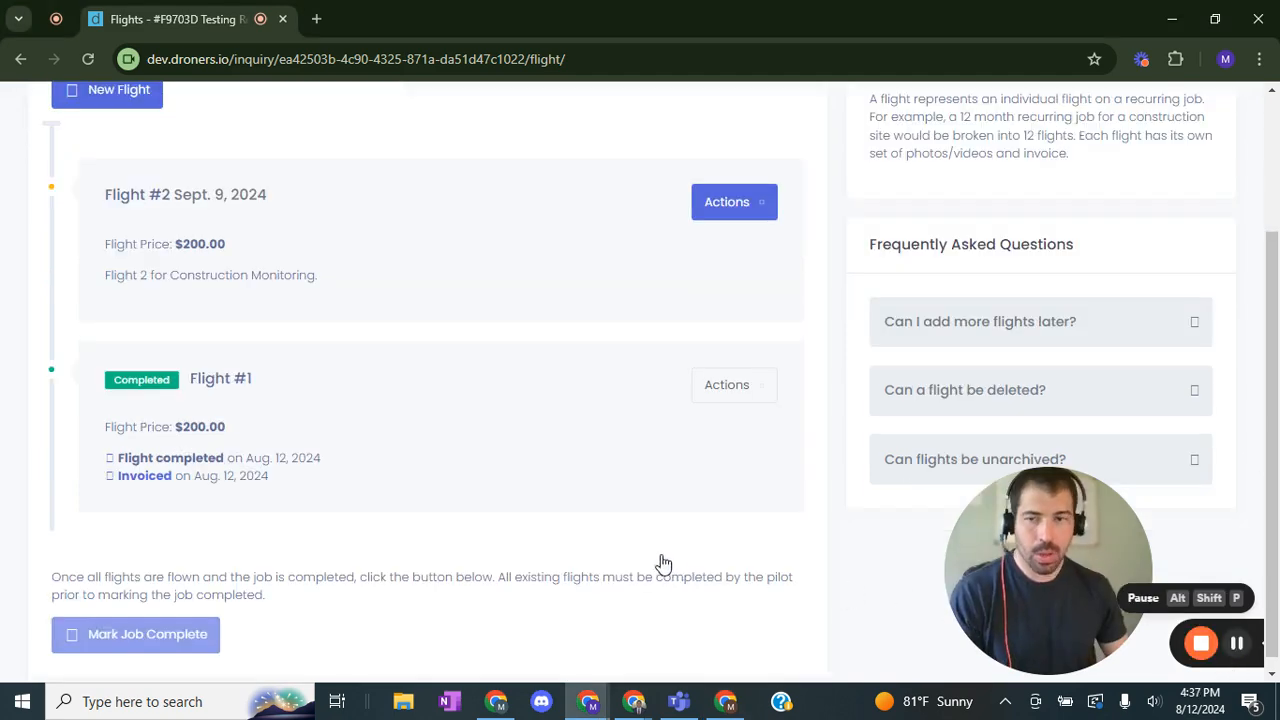
scroll(337, 440, "up", 2)
scroll(194, 486, "down", 2)
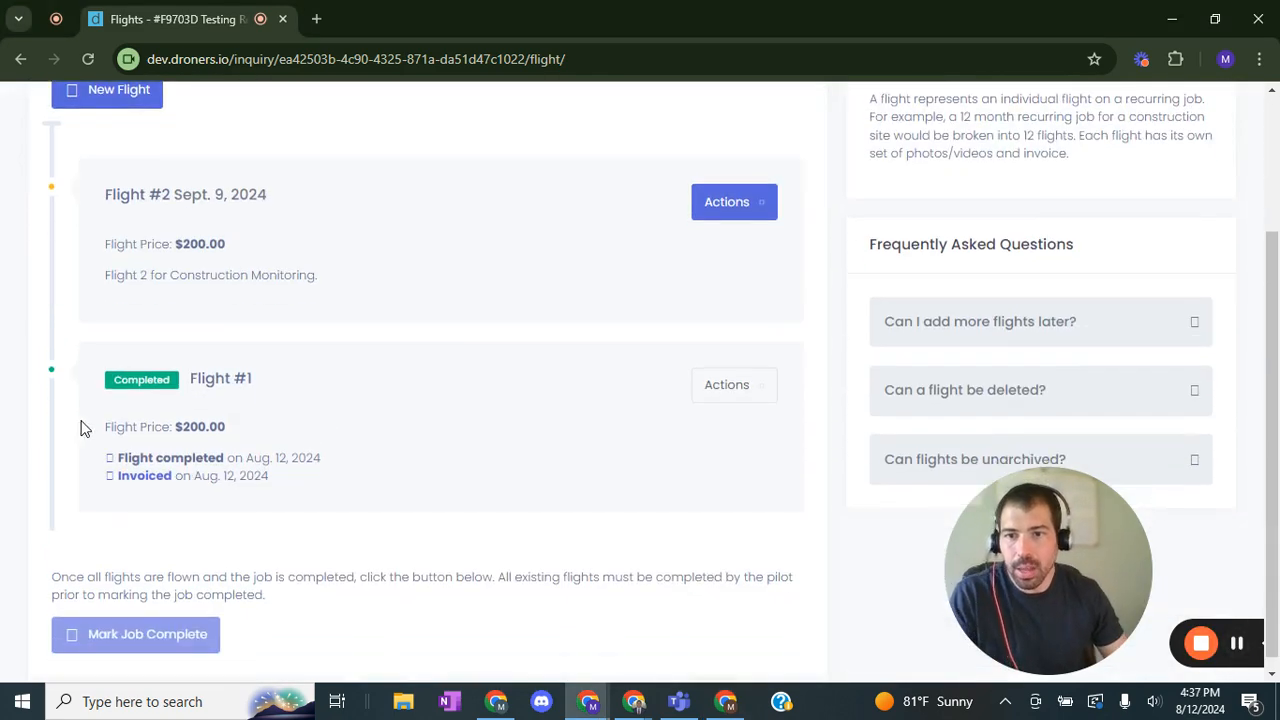
left_click_drag(265, 388, 192, 378)
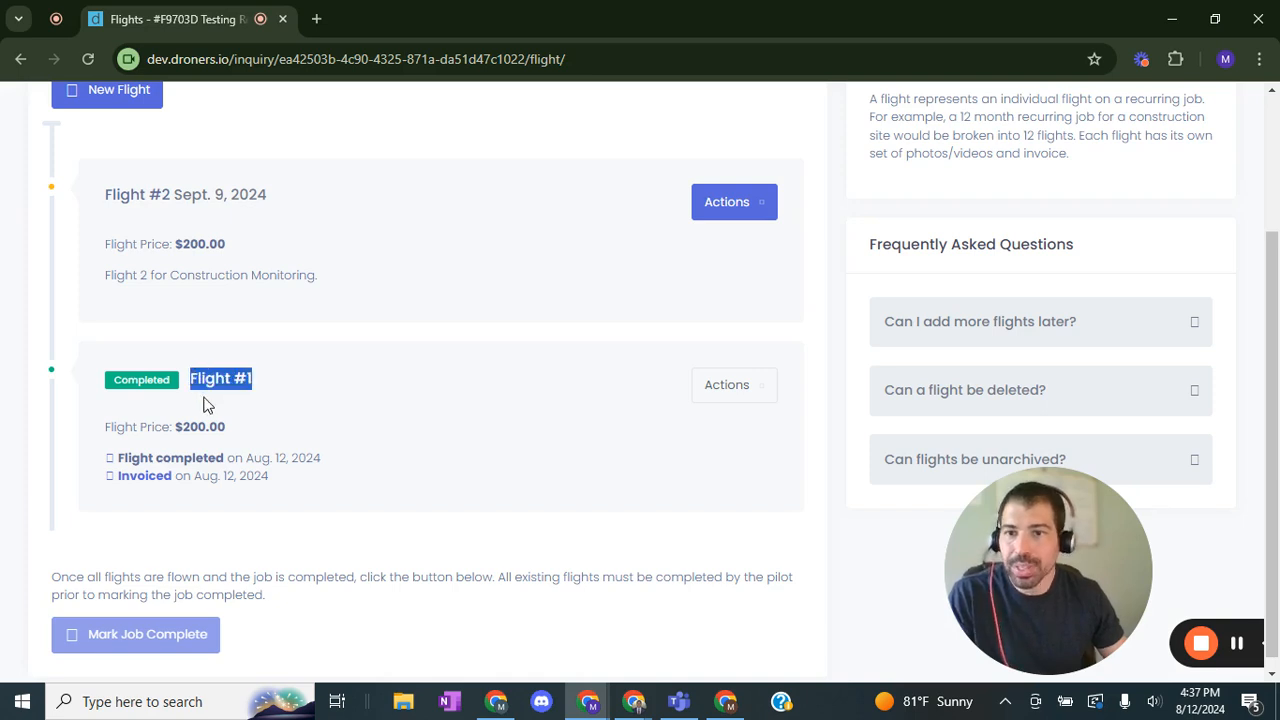
left_click(316, 424)
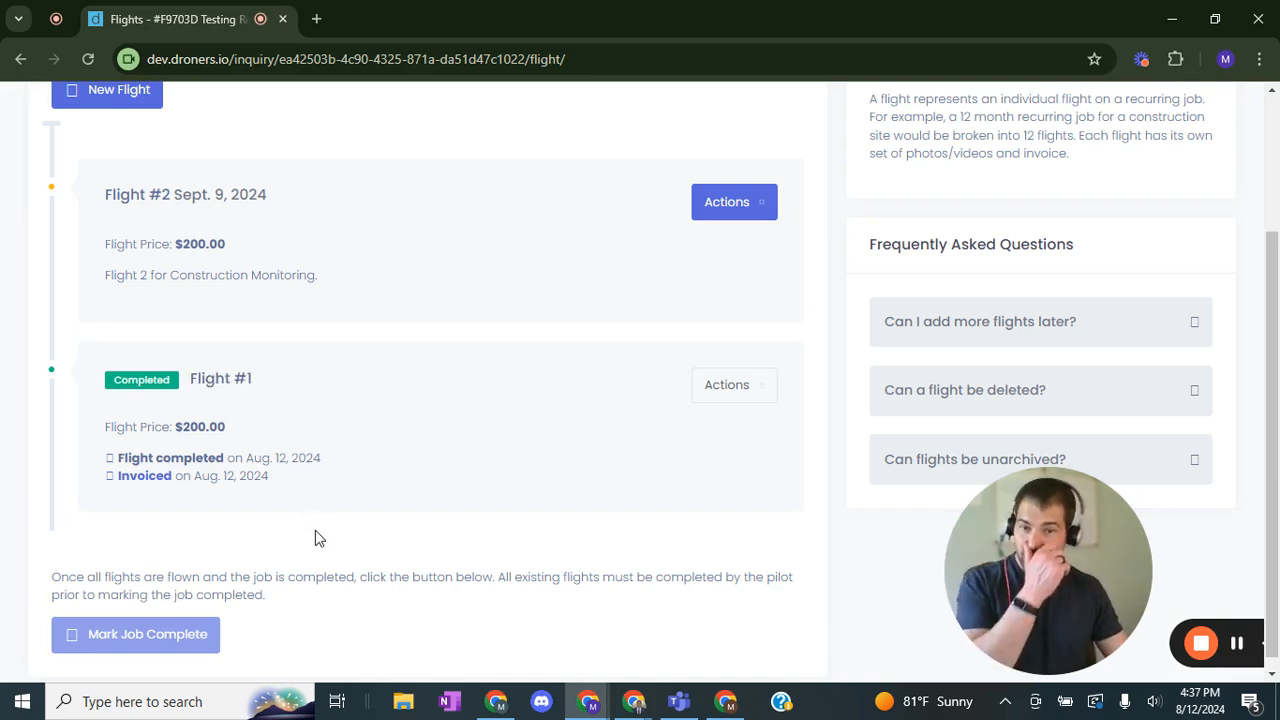
scroll(306, 471, "up", 1)
scroll(306, 480, "down", 1)
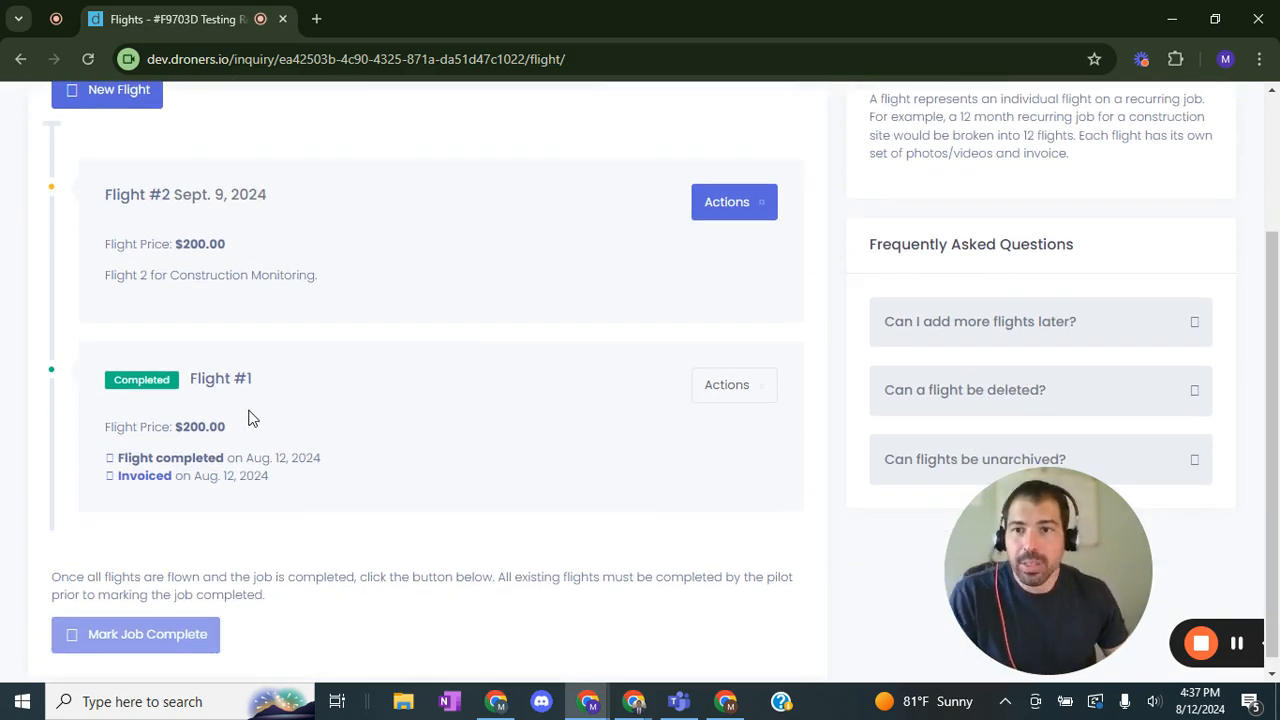
scroll(249, 417, "up", 1)
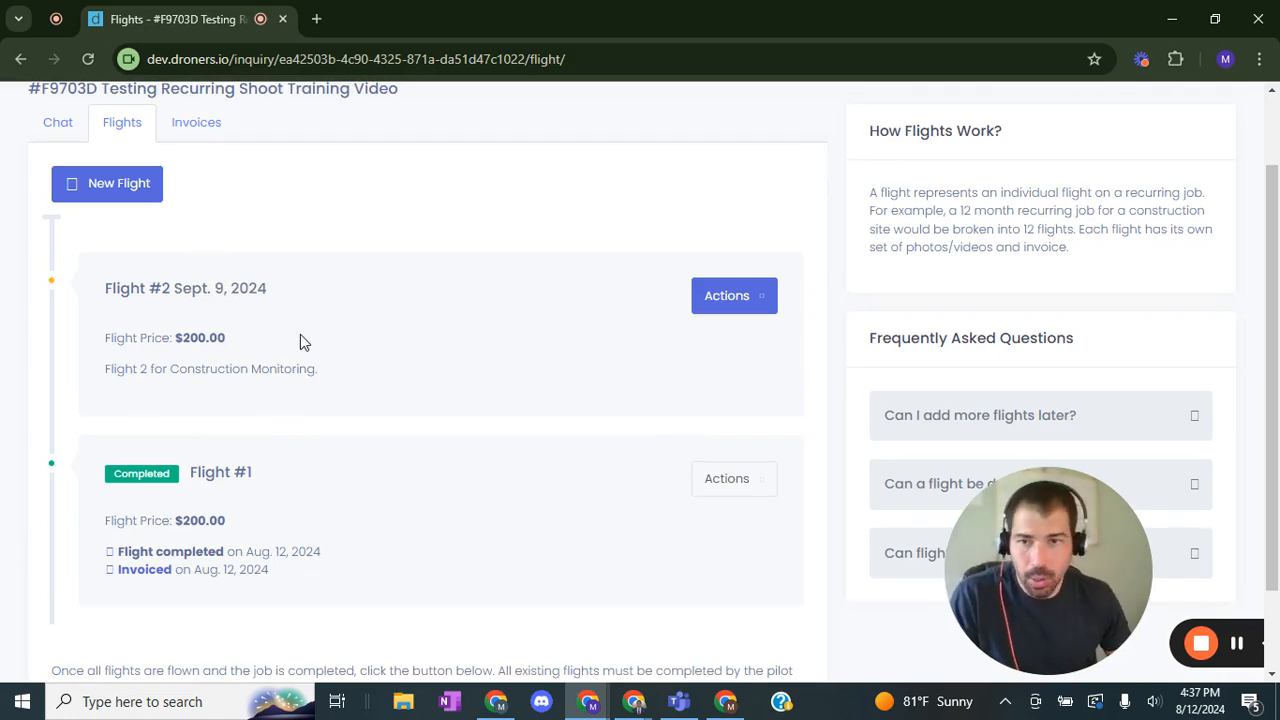
scroll(336, 370, "down", 1)
scroll(334, 385, "up", 1)
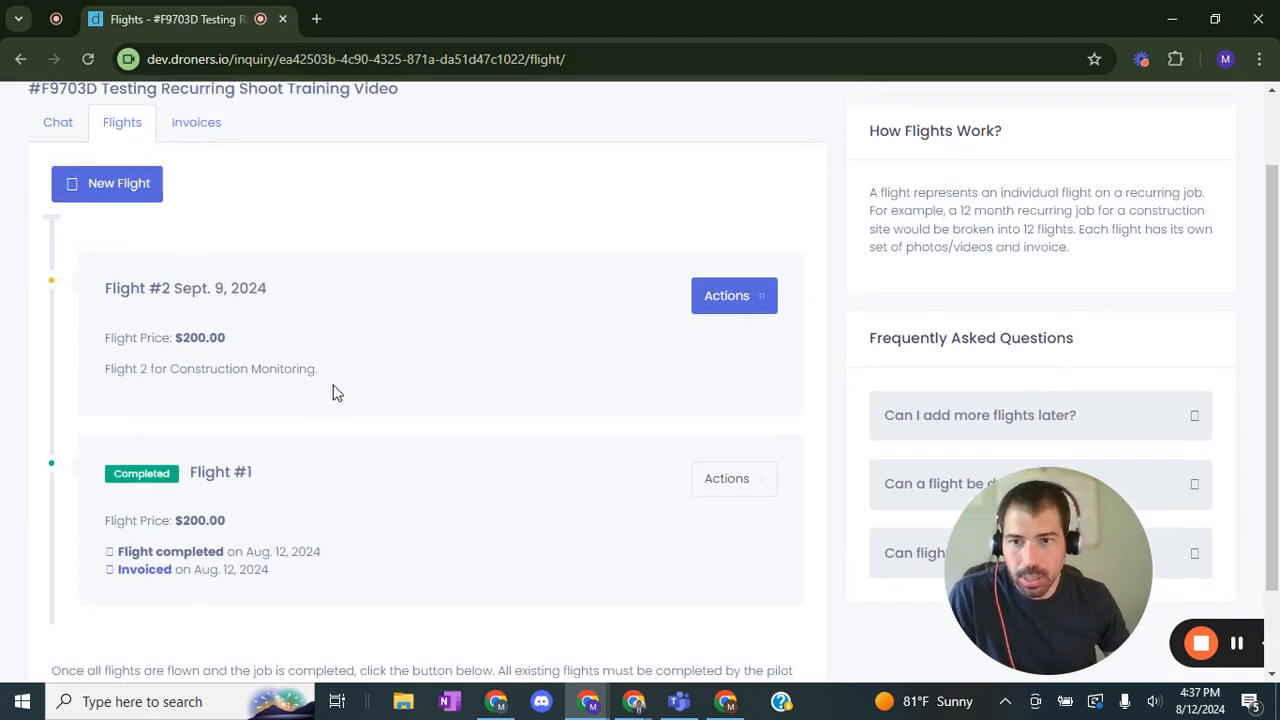
Step: Start another new flight and set its specific date to 2024-10-09
left_click(106, 183)
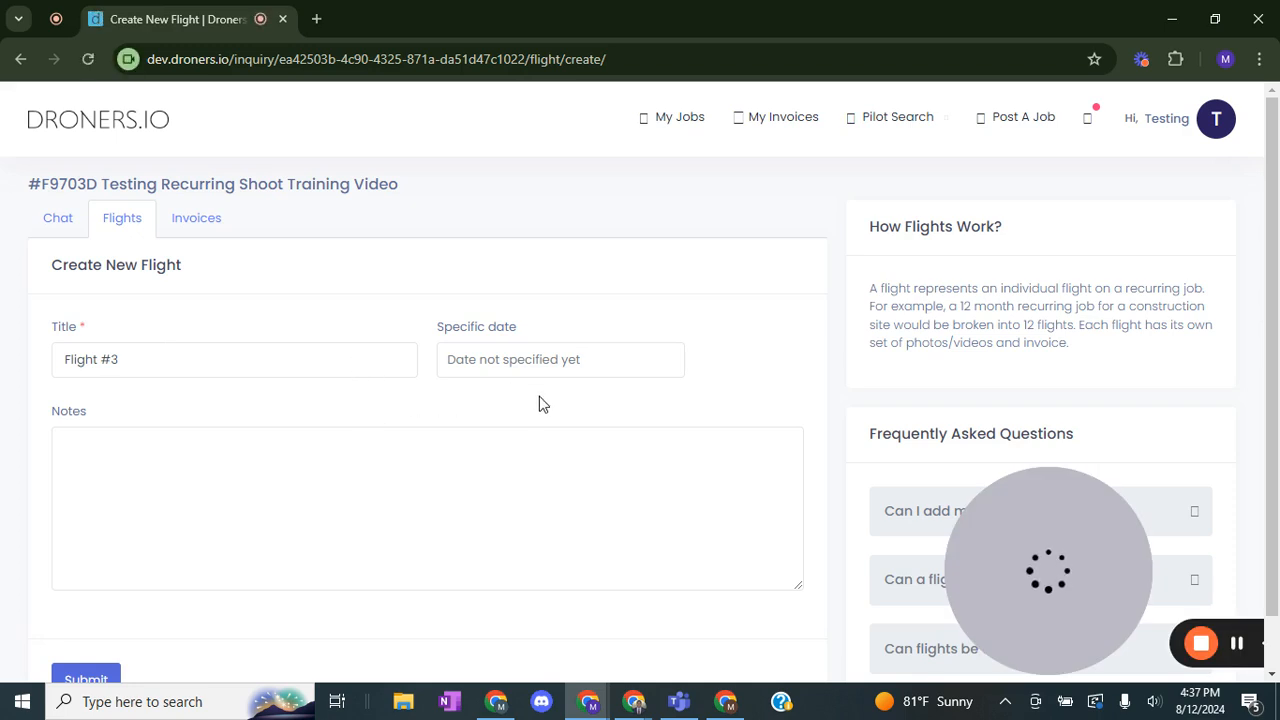
left_click(577, 369)
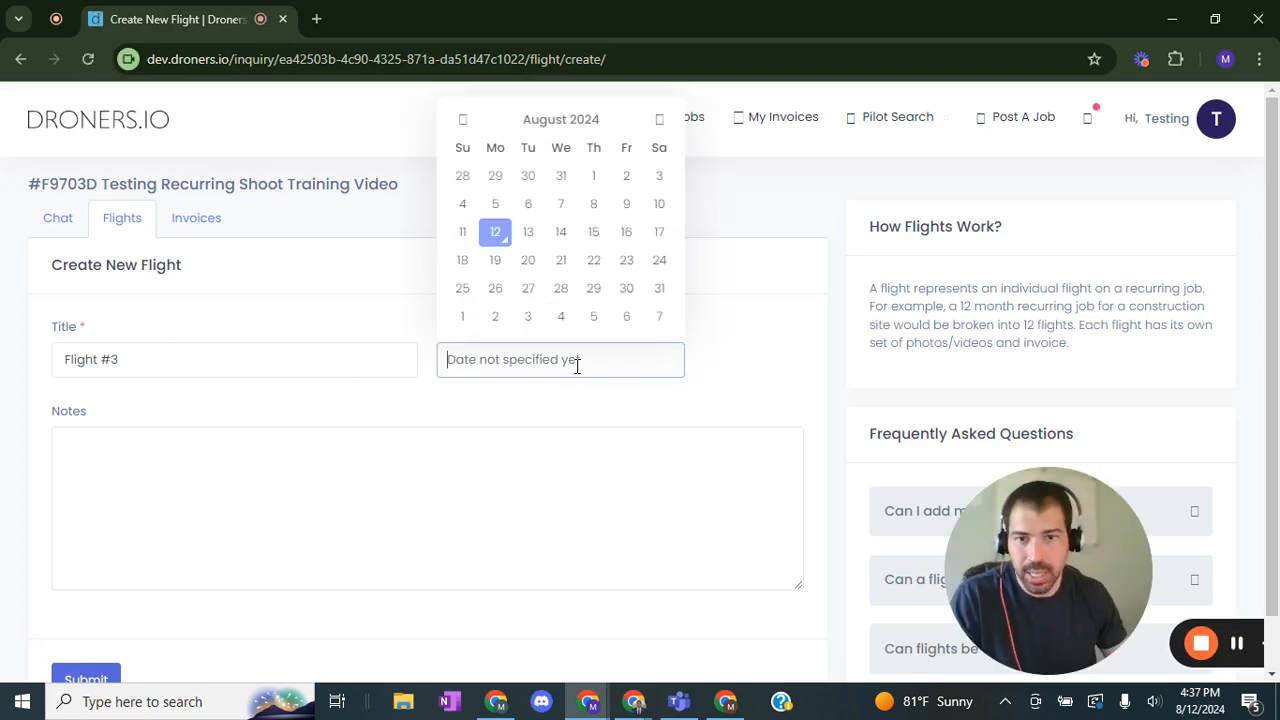
left_click(659, 122)
left_click(659, 122)
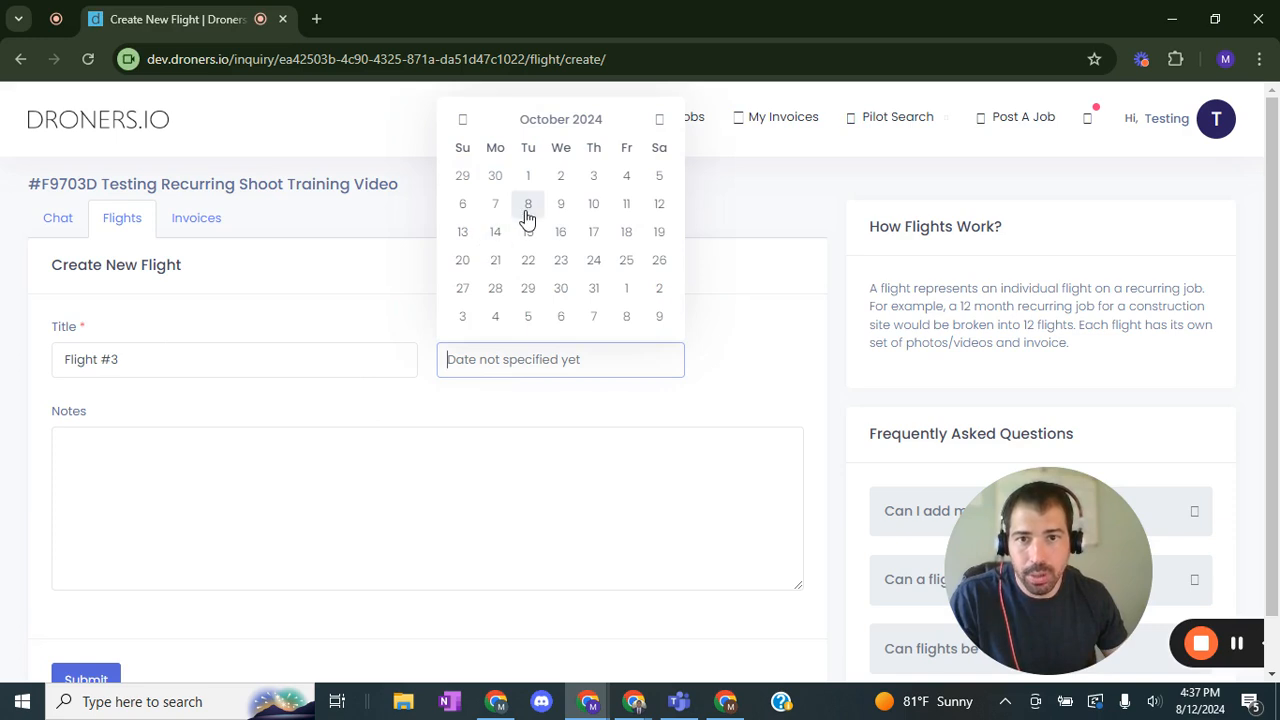
left_click(558, 214)
Step: Add the note "Construction Monitoring Flight 3." and submit the new flight
left_click(458, 501)
type("Construc")
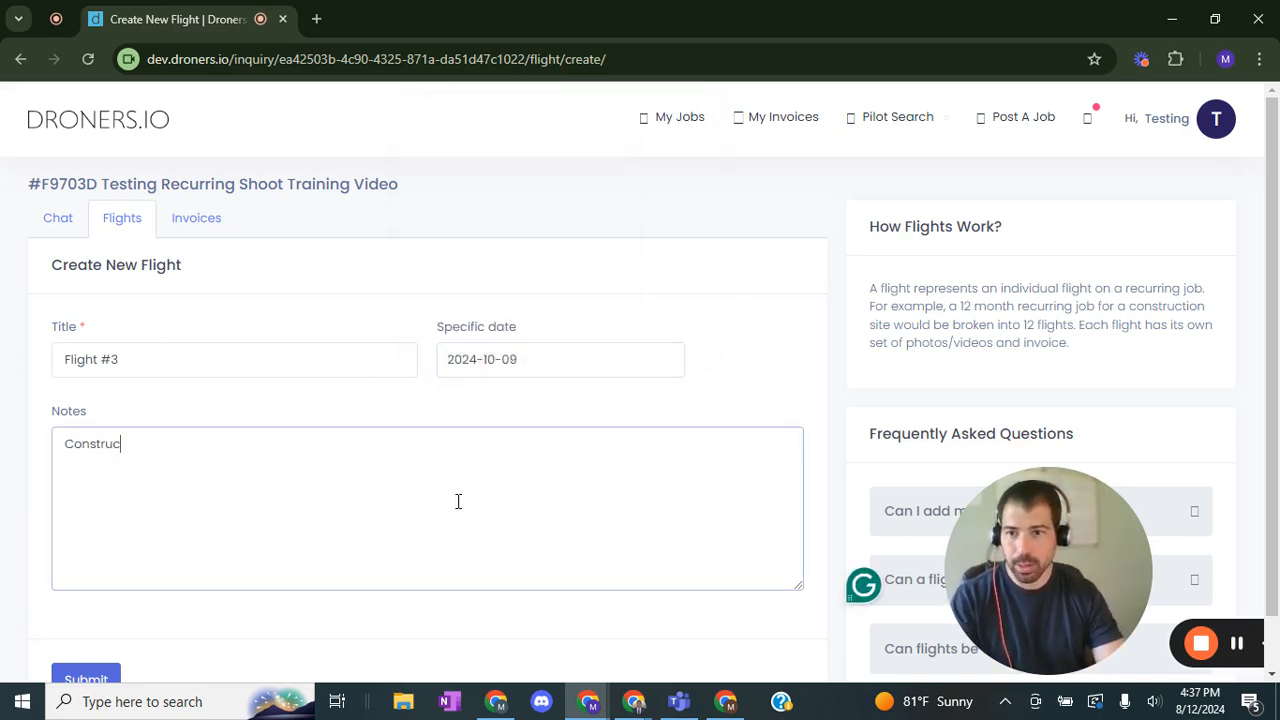
type("tion Mo")
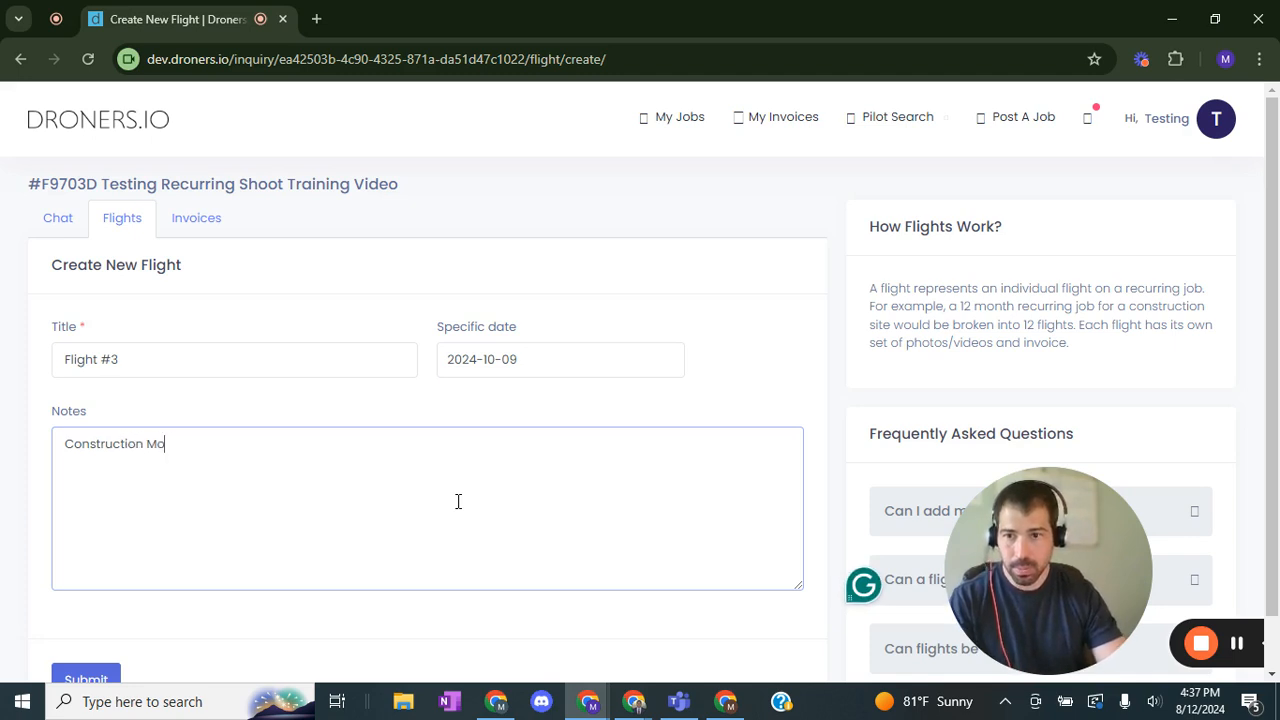
type("nitoring Flight ")
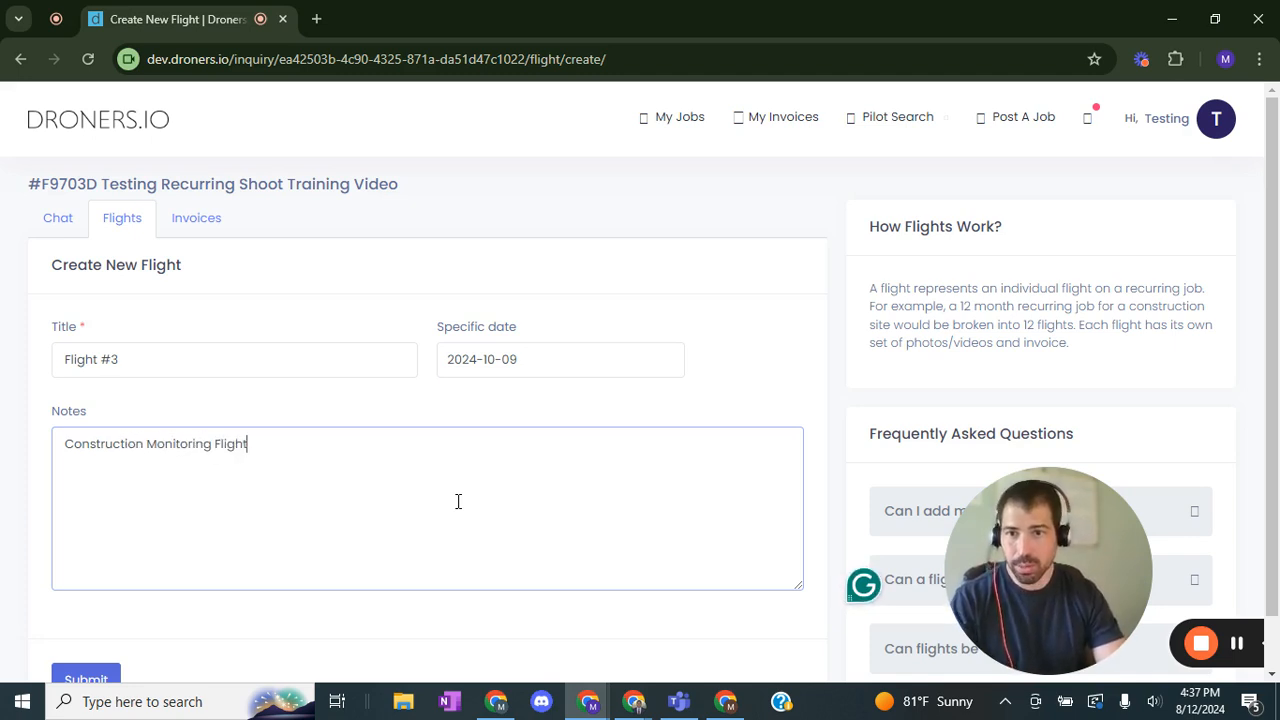
type("3.")
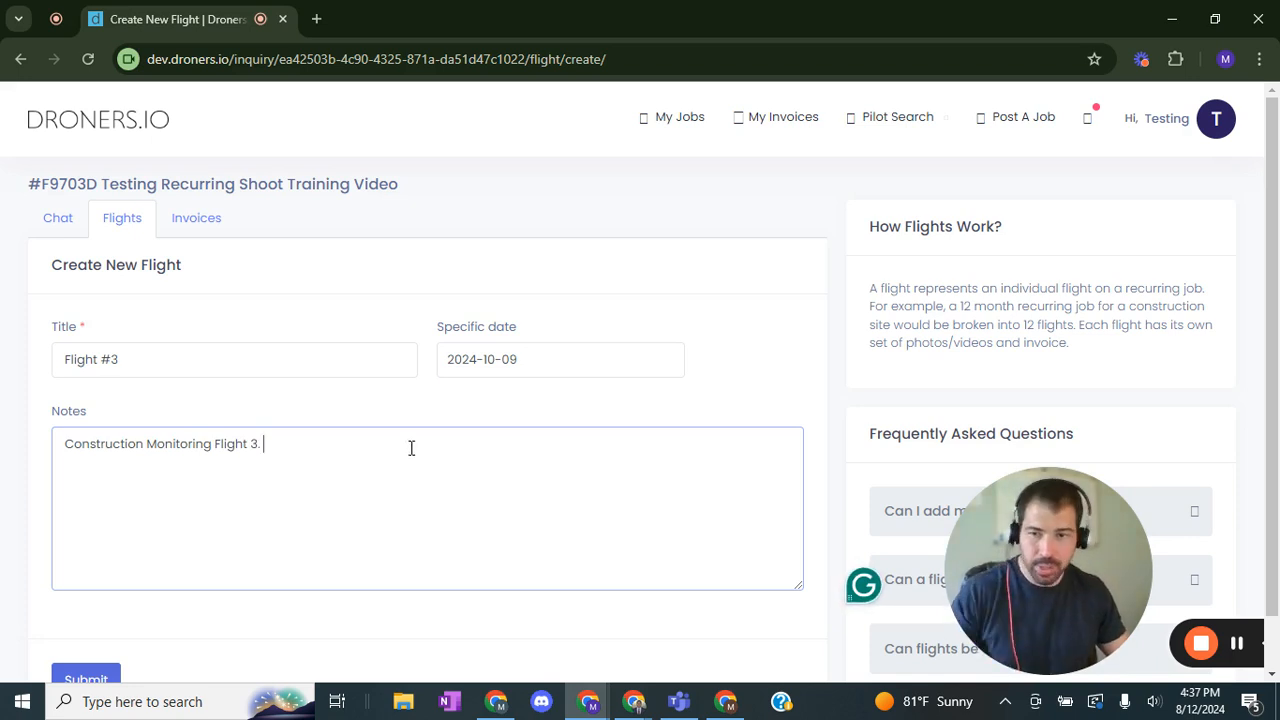
scroll(323, 533, "down", 1)
left_click(92, 621)
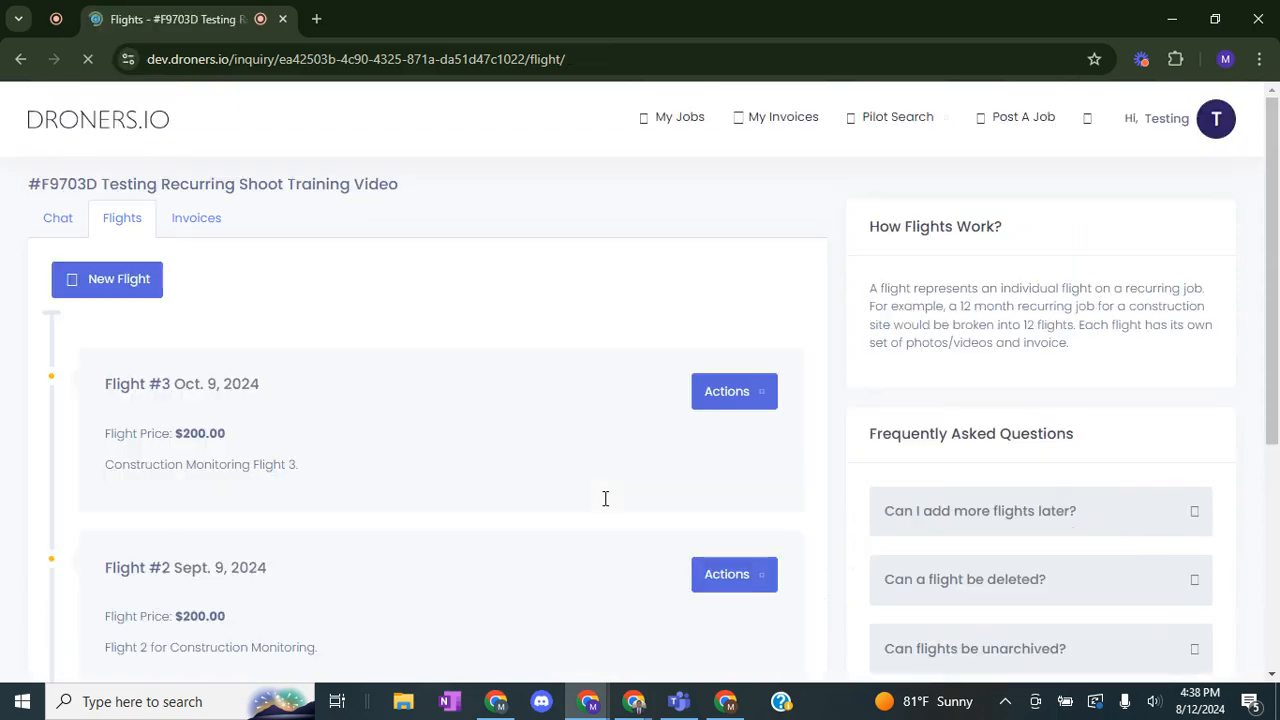
Step: Review the updated flights list with the third flight added
scroll(590, 500, "down", 5)
scroll(576, 467, "up", 4)
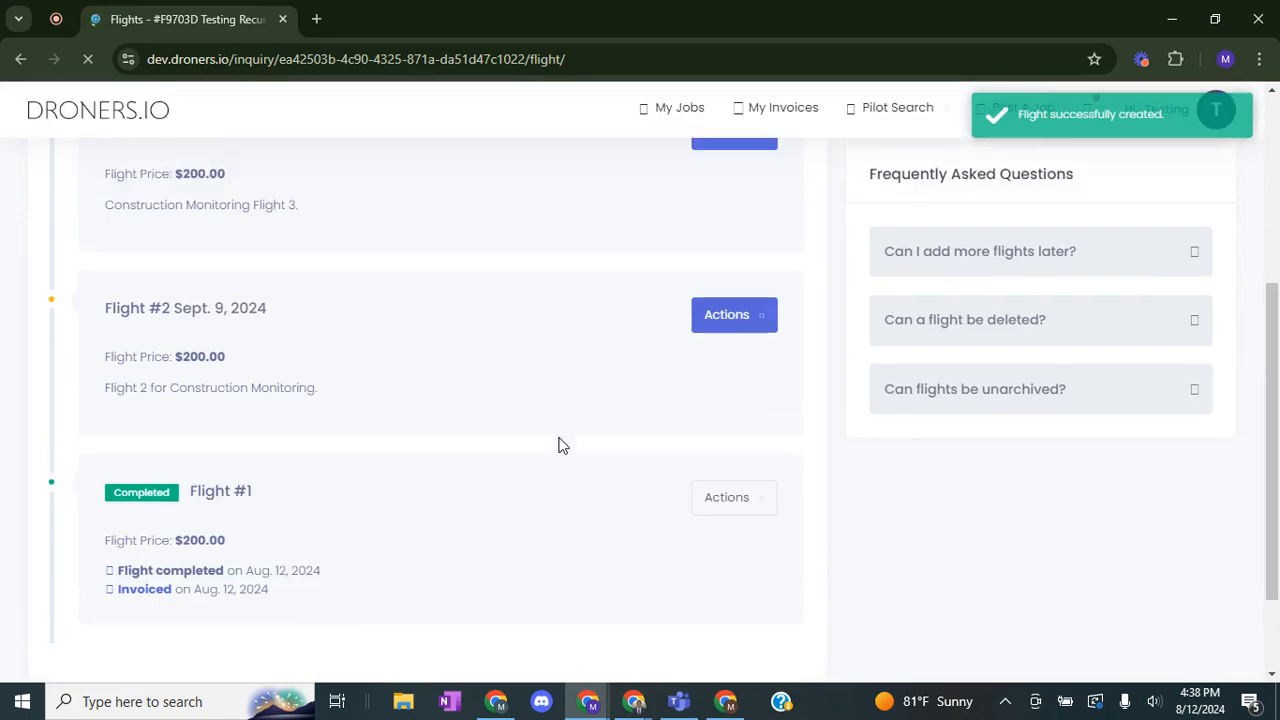
scroll(558, 390, "down", 1)
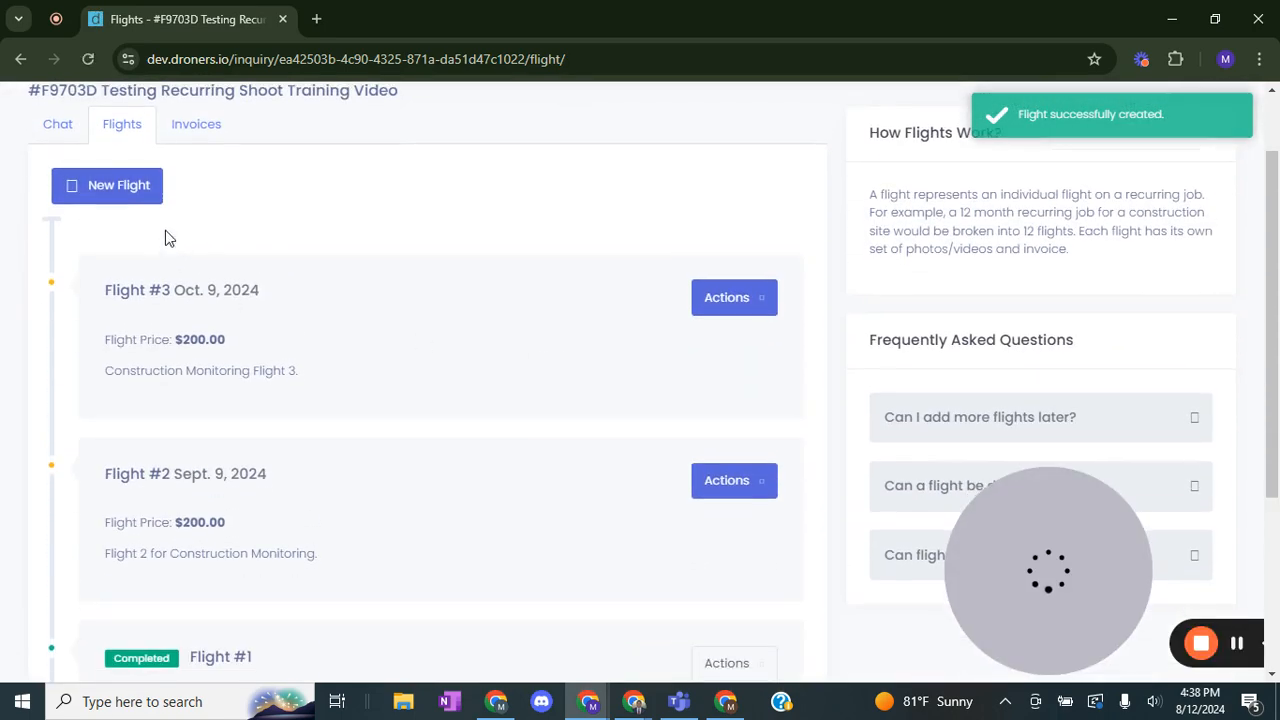
scroll(434, 477, "down", 2)
scroll(269, 534, "up", 1)
scroll(291, 566, "down", 1)
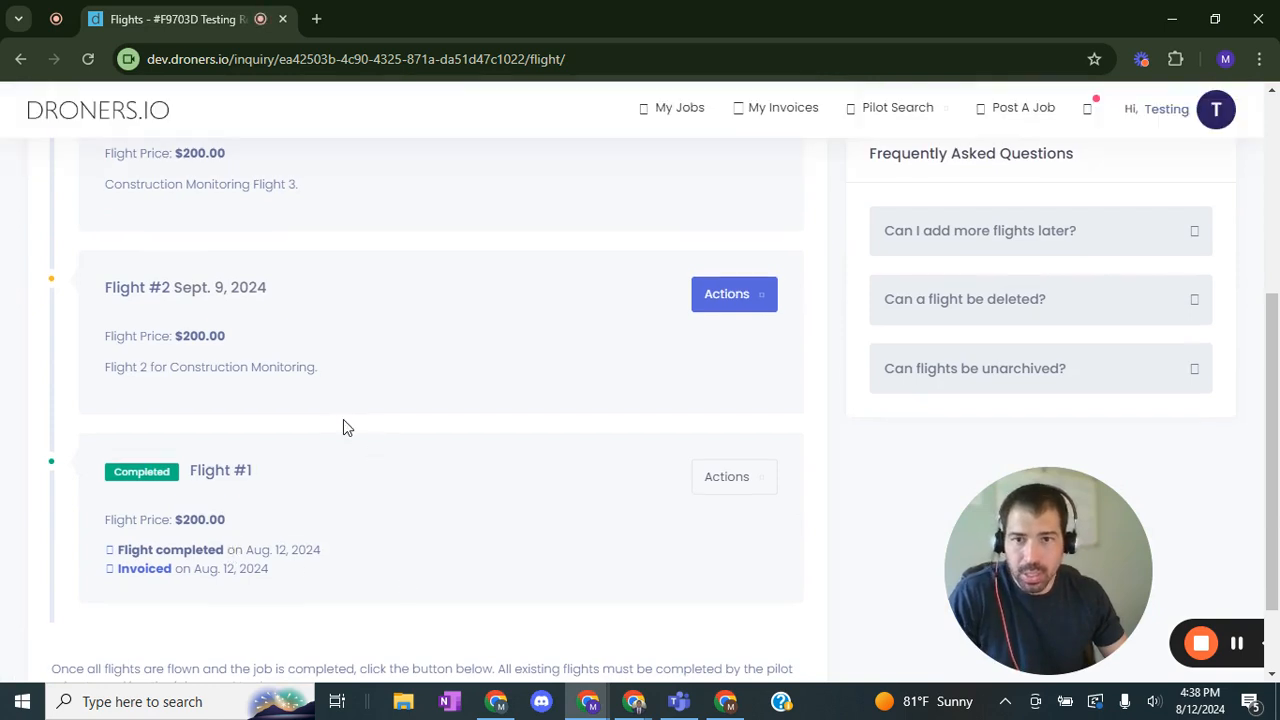
scroll(343, 427, "up", 1)
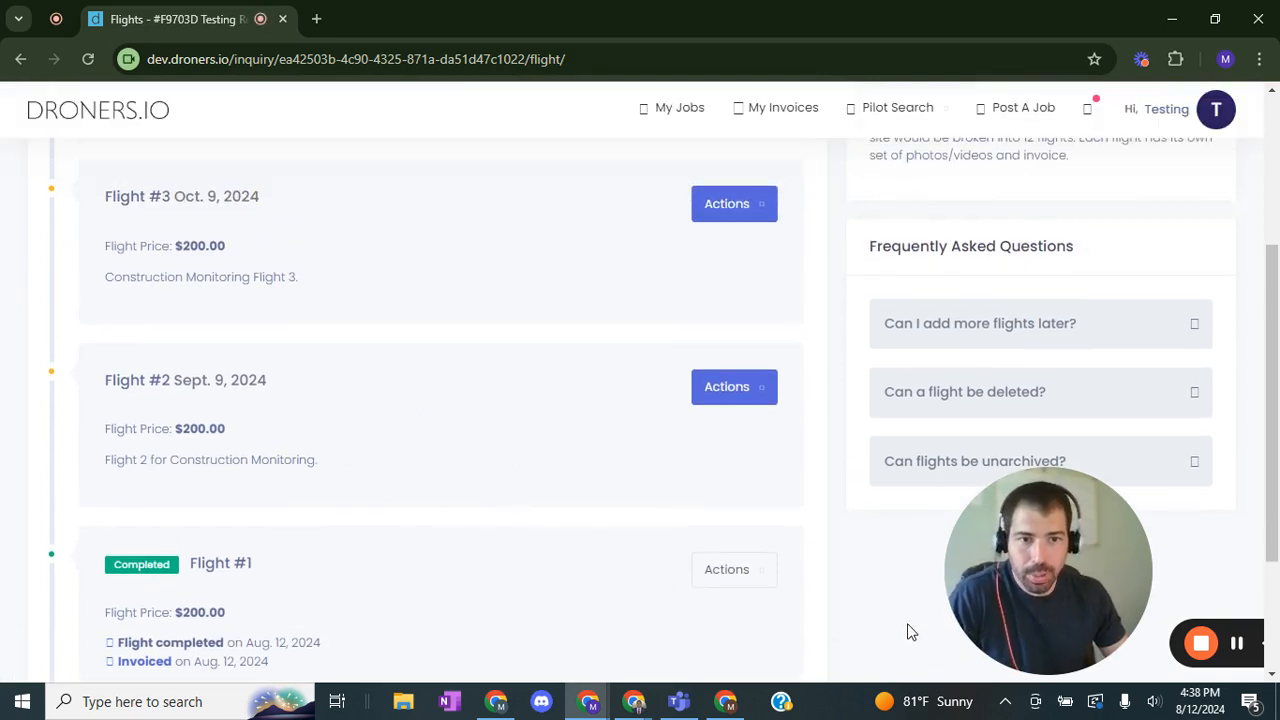
left_click(1240, 648)
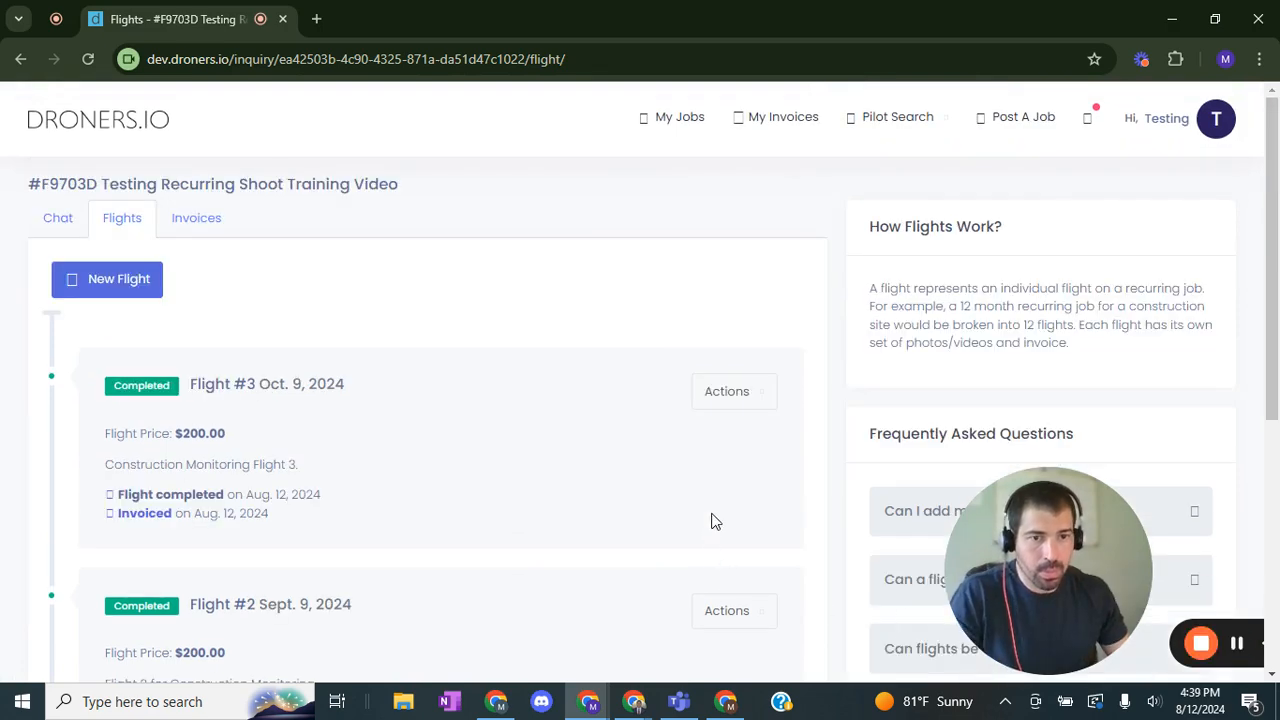
Step: Examine each flight's status, completion date and invoice details in the flights list
scroll(443, 349, "down", 3)
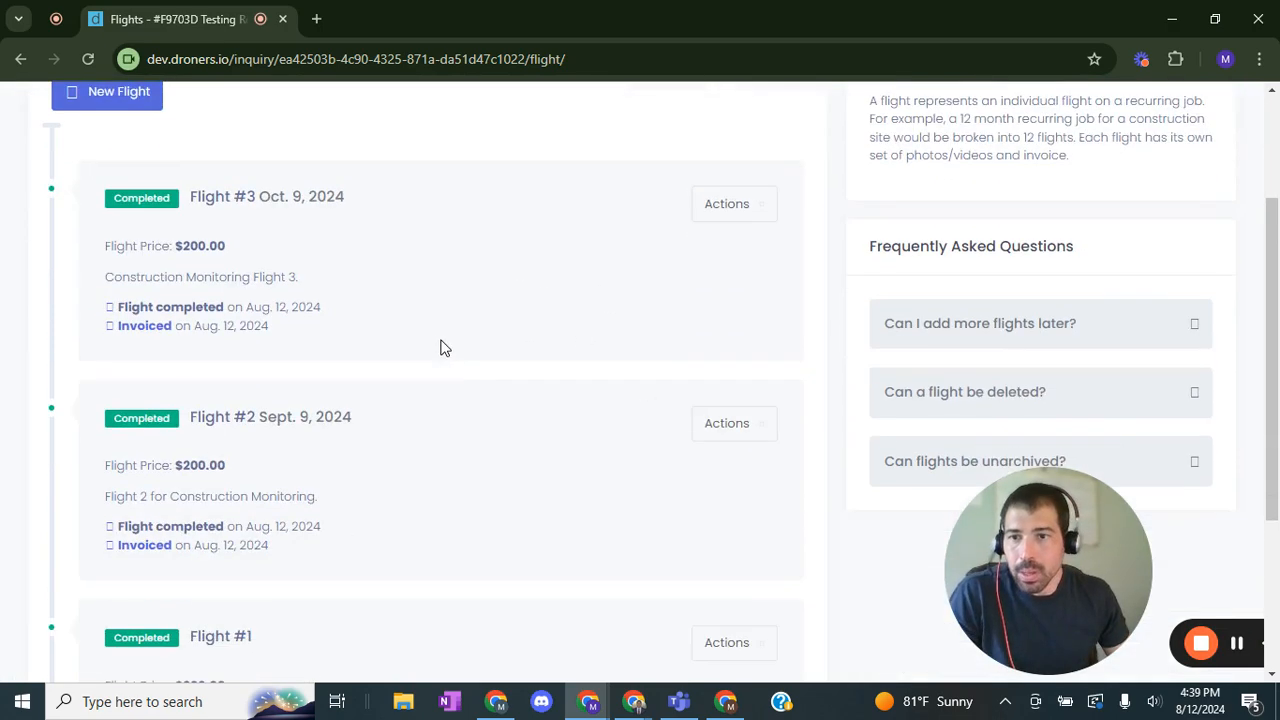
scroll(400, 366, "up", 1)
scroll(230, 520, "down", 2)
scroll(270, 500, "up", 2)
scroll(320, 540, "up", 1)
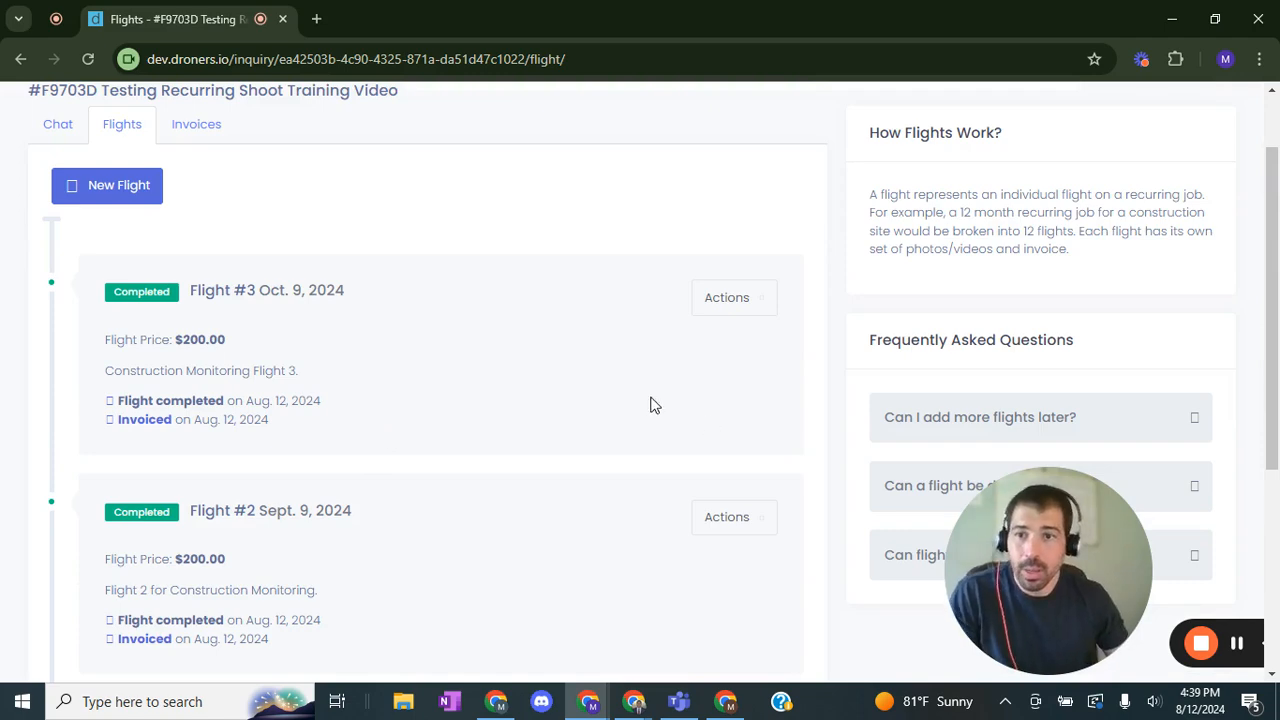
scroll(394, 346, "down", 2)
scroll(149, 337, "up", 1)
scroll(329, 420, "down", 1)
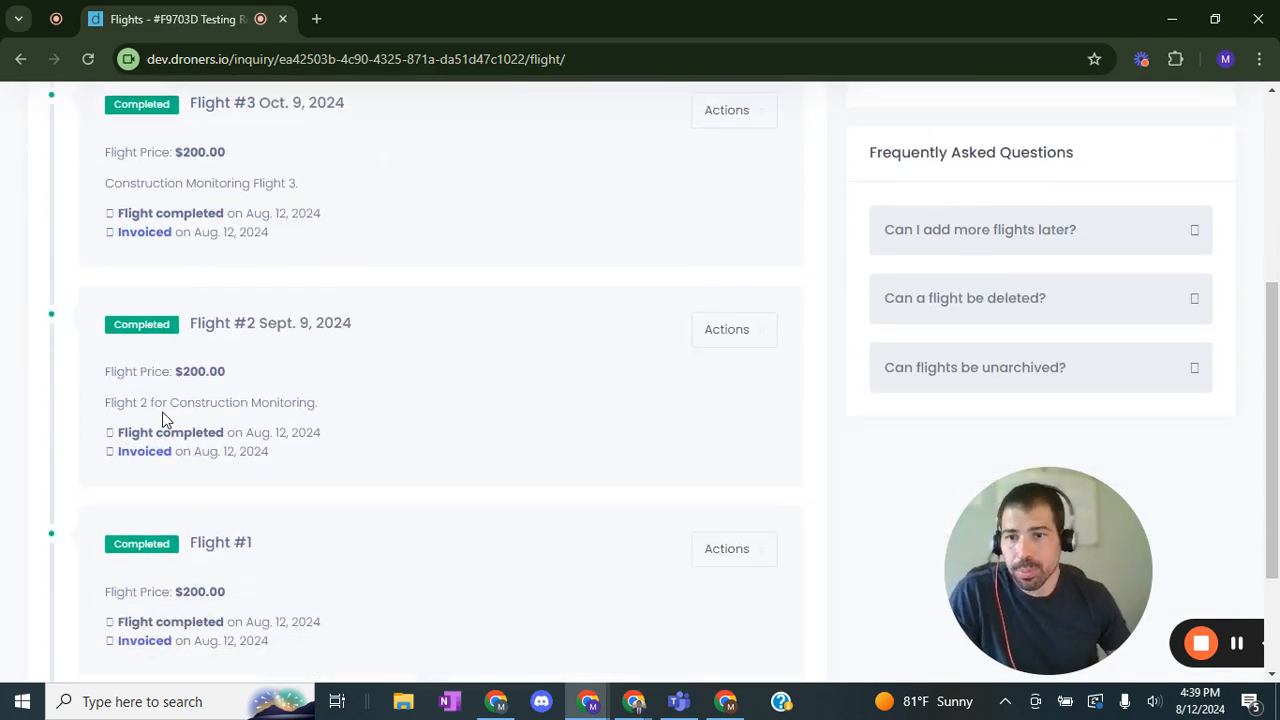
scroll(165, 420, "up", 2)
scroll(165, 420, "down", 1)
scroll(203, 434, "up", 2)
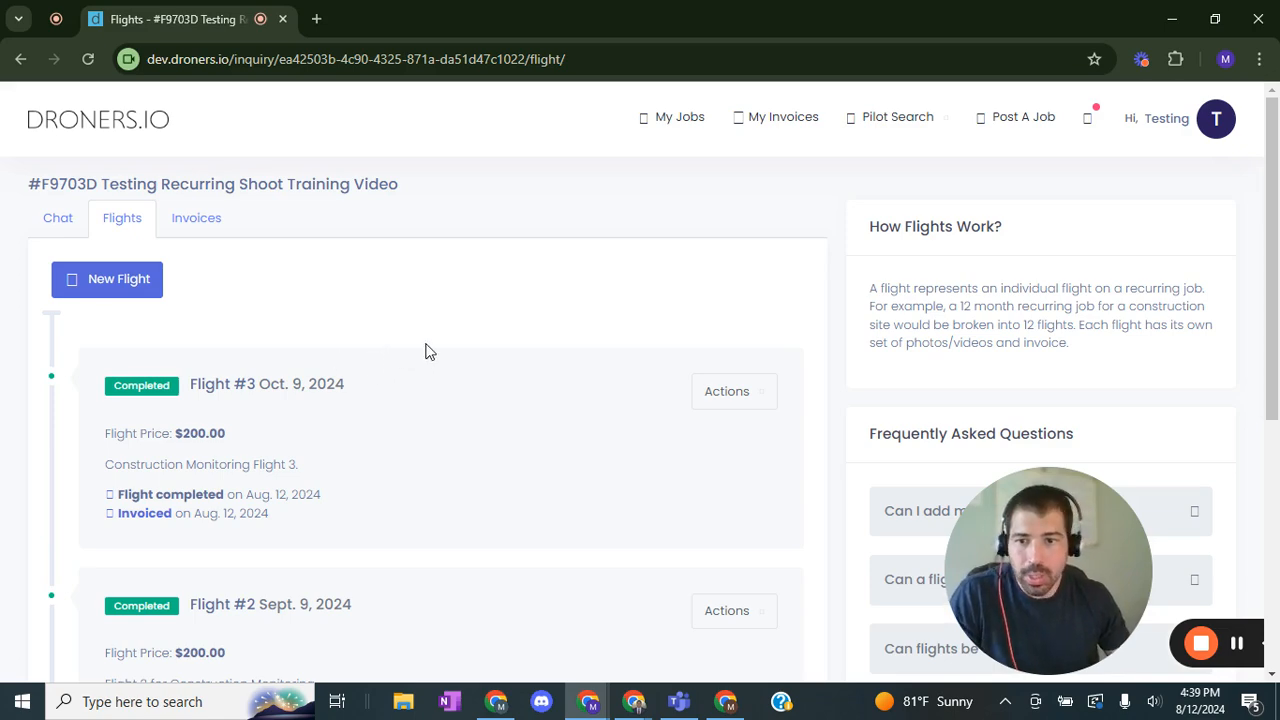
scroll(430, 350, "down", 1)
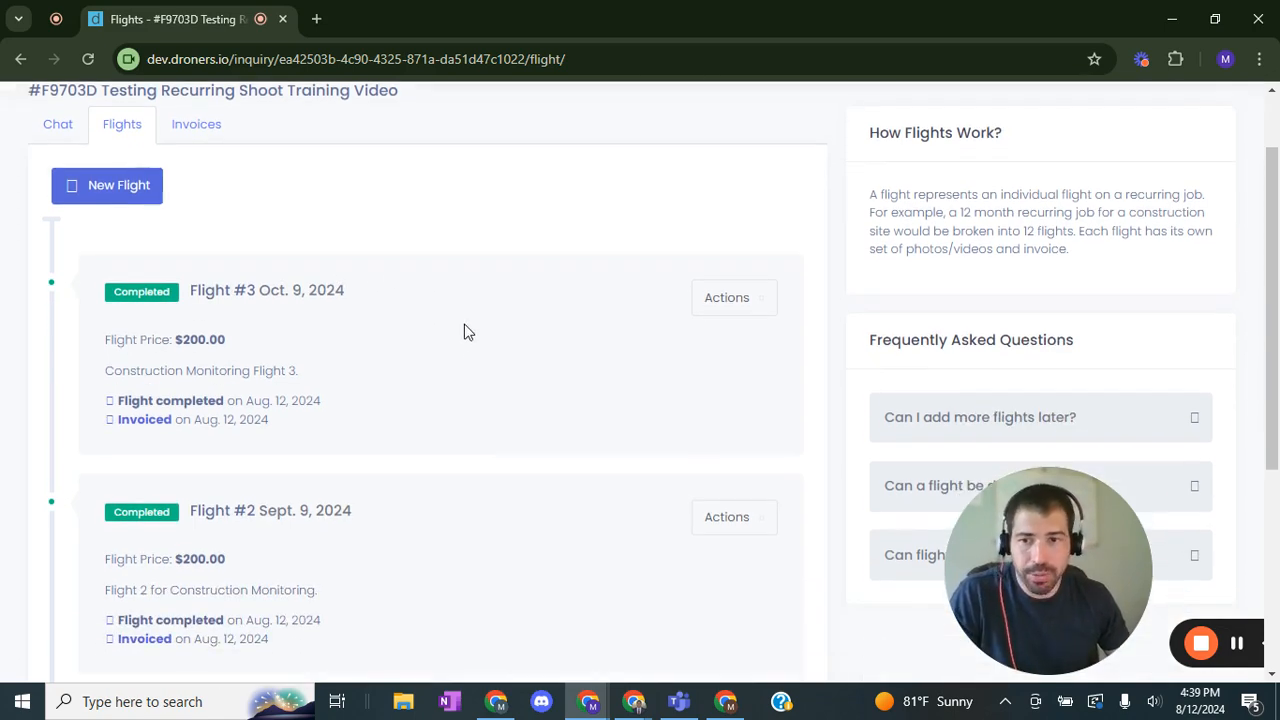
Step: Mark the whole recurring job complete now that all scheduled flights are done
scroll(470, 325, "down", 4)
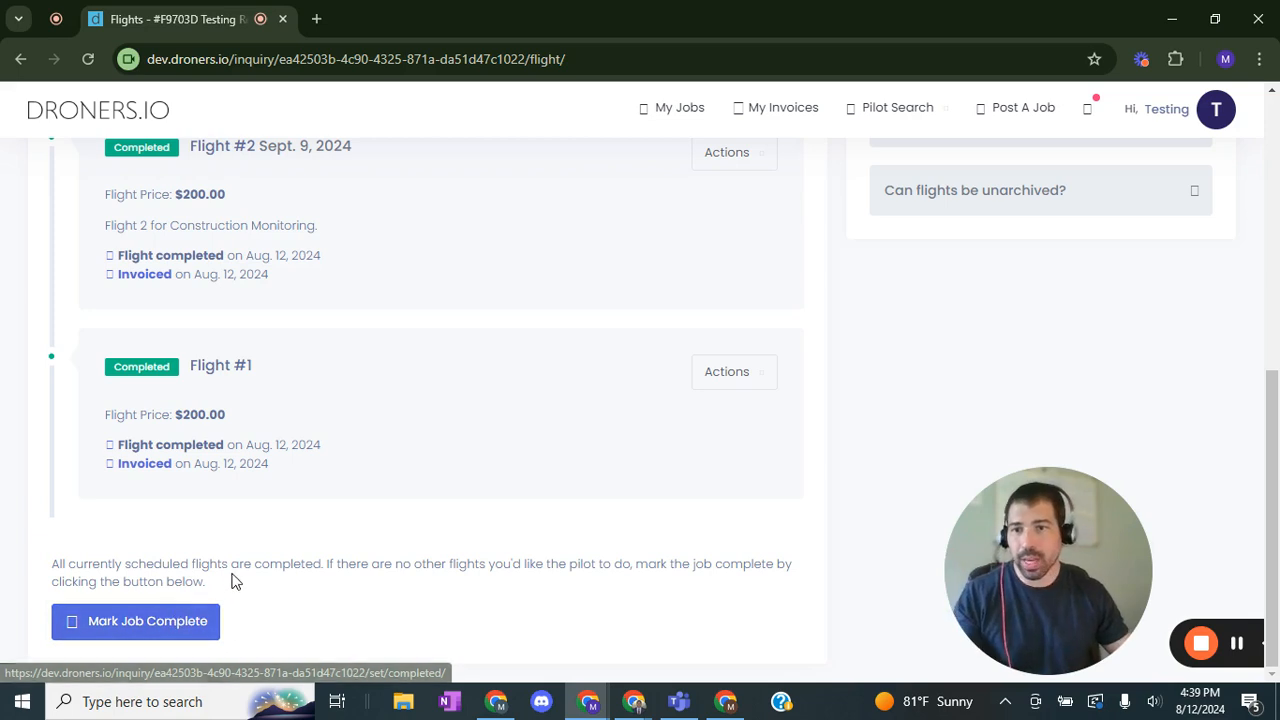
scroll(265, 570, "up", 2)
scroll(271, 551, "down", 2)
left_click(149, 634)
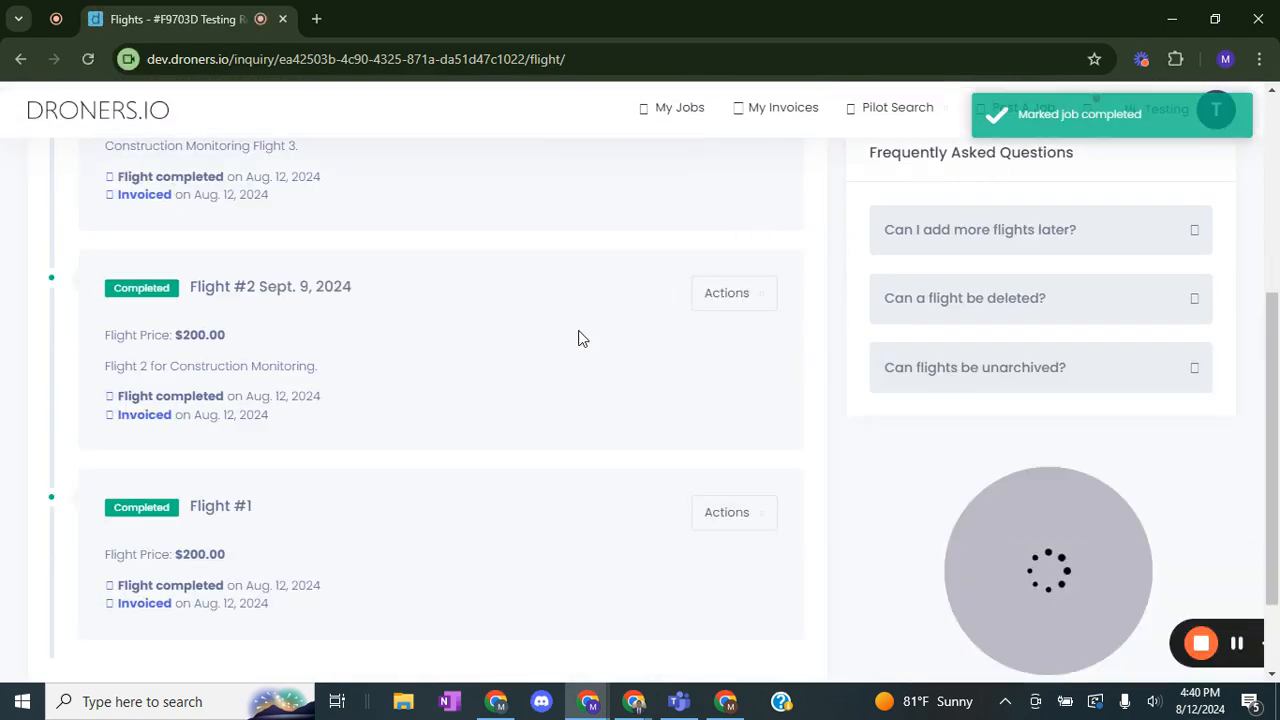
Step: Review the completed flights list after marking the job complete
scroll(560, 345, "down", 2)
scroll(410, 598, "up", 4)
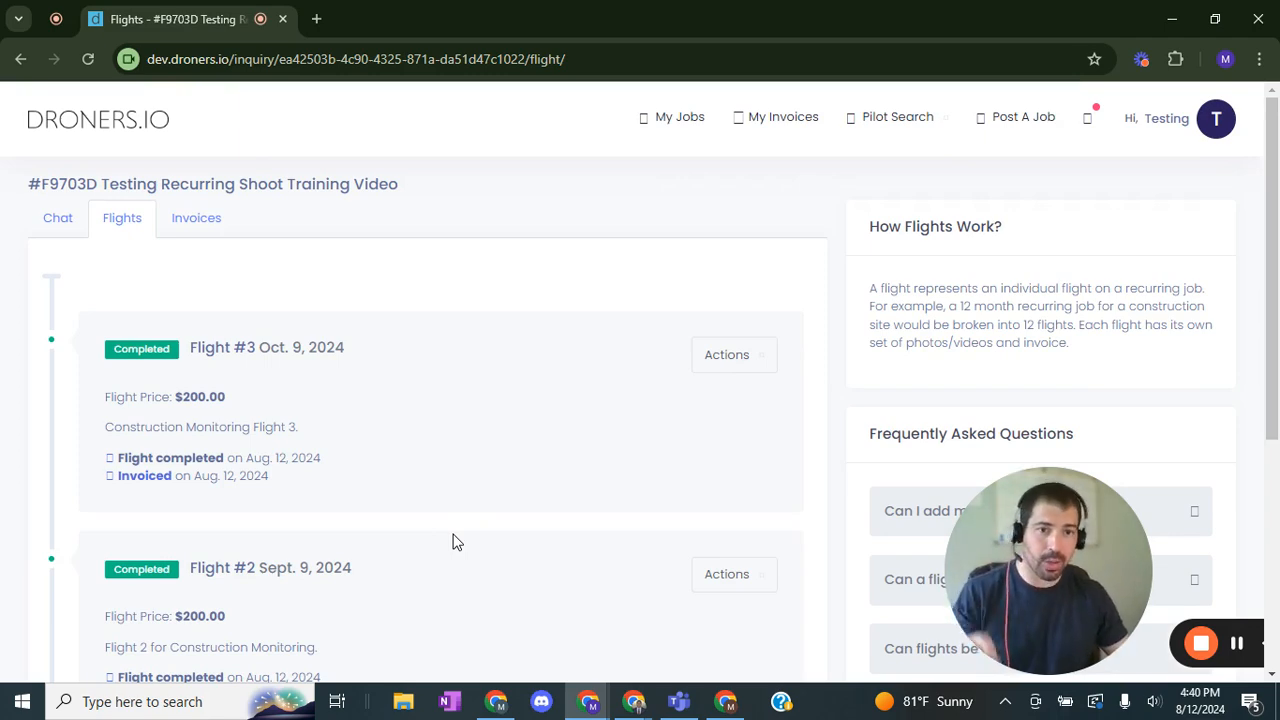
scroll(300, 480, "down", 3)
scroll(380, 455, "up", 3)
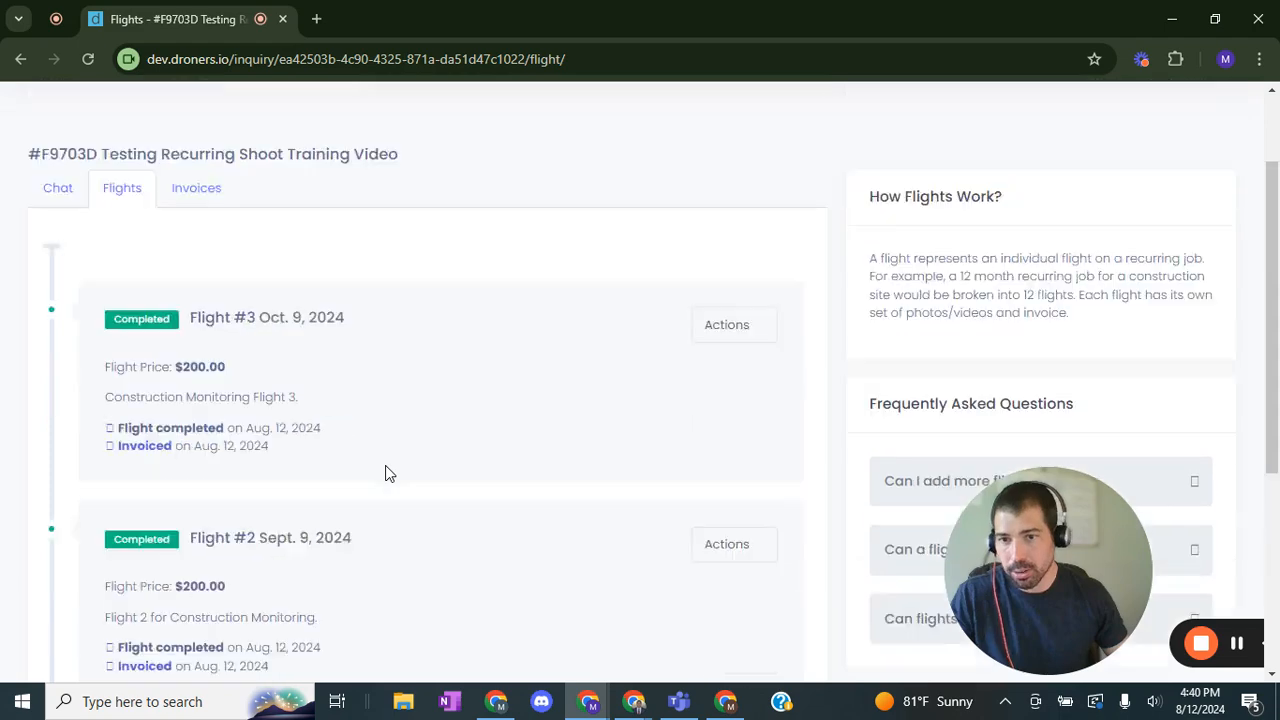
scroll(400, 460, "down", 4)
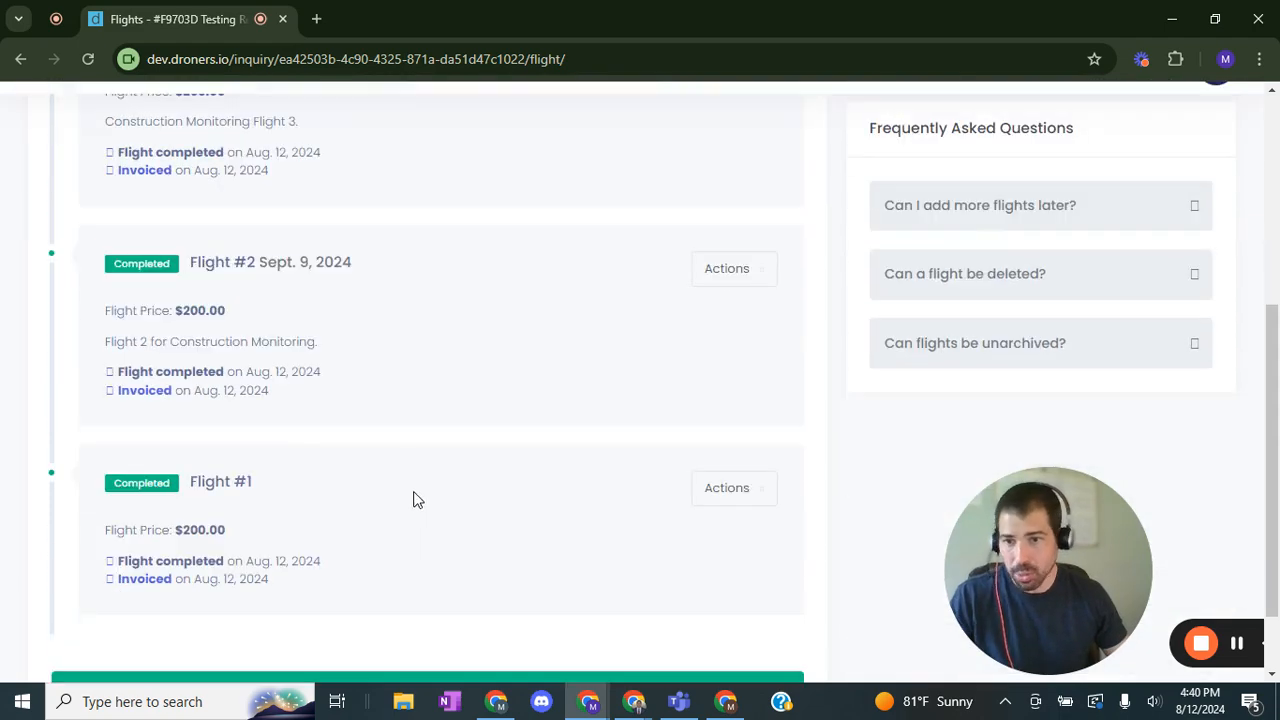
scroll(415, 500, "down", 1)
scroll(320, 551, "up", 3)
scroll(323, 366, "down", 1)
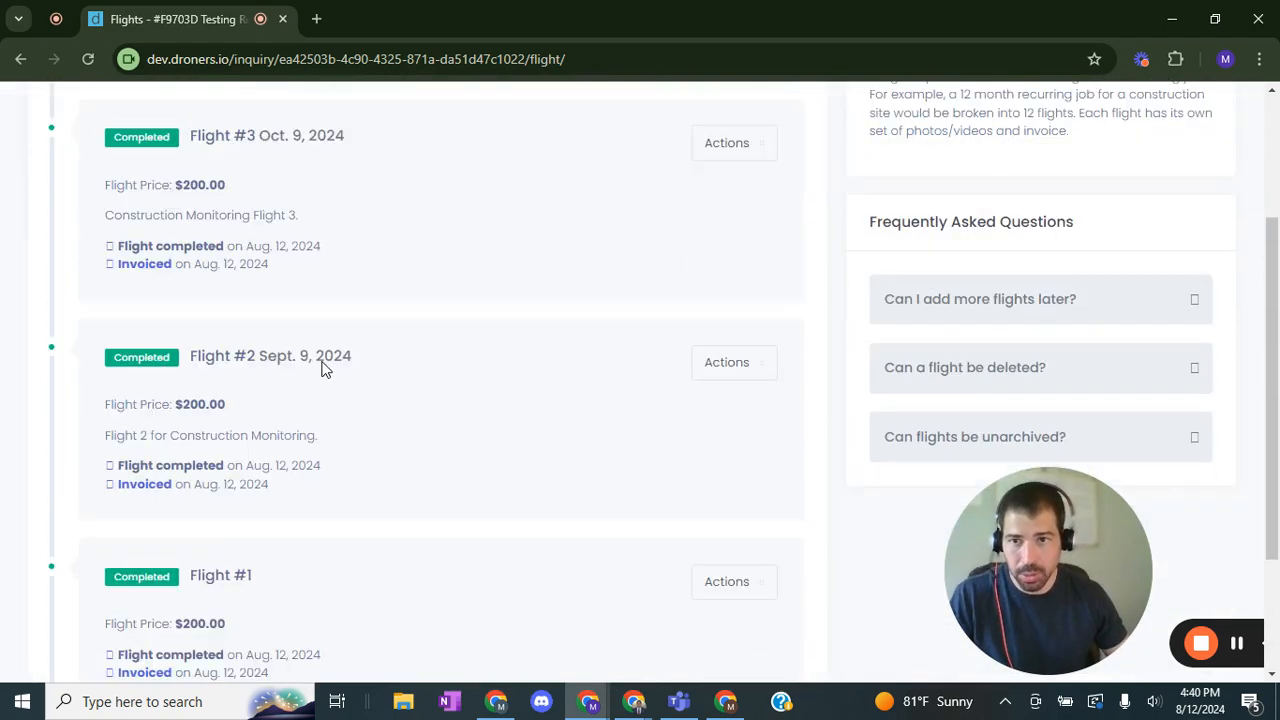
scroll(310, 500, "down", 2)
scroll(331, 540, "up", 1)
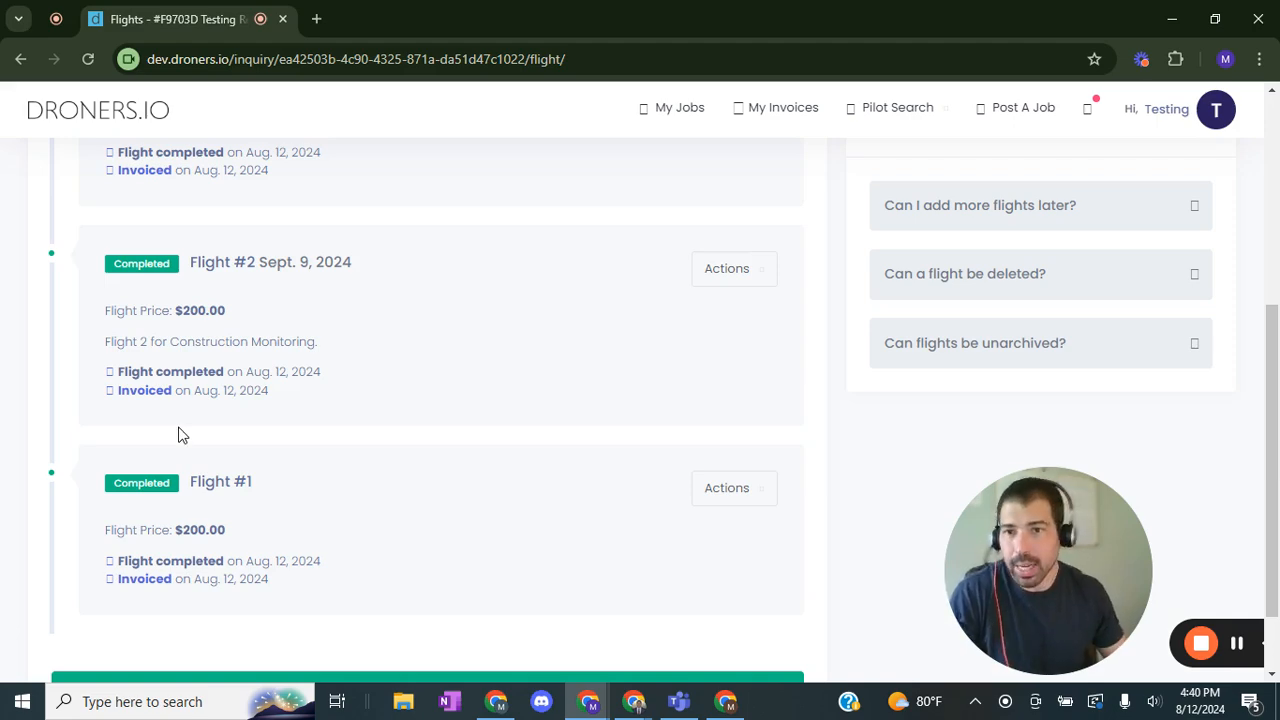
scroll(510, 415, "up", 3)
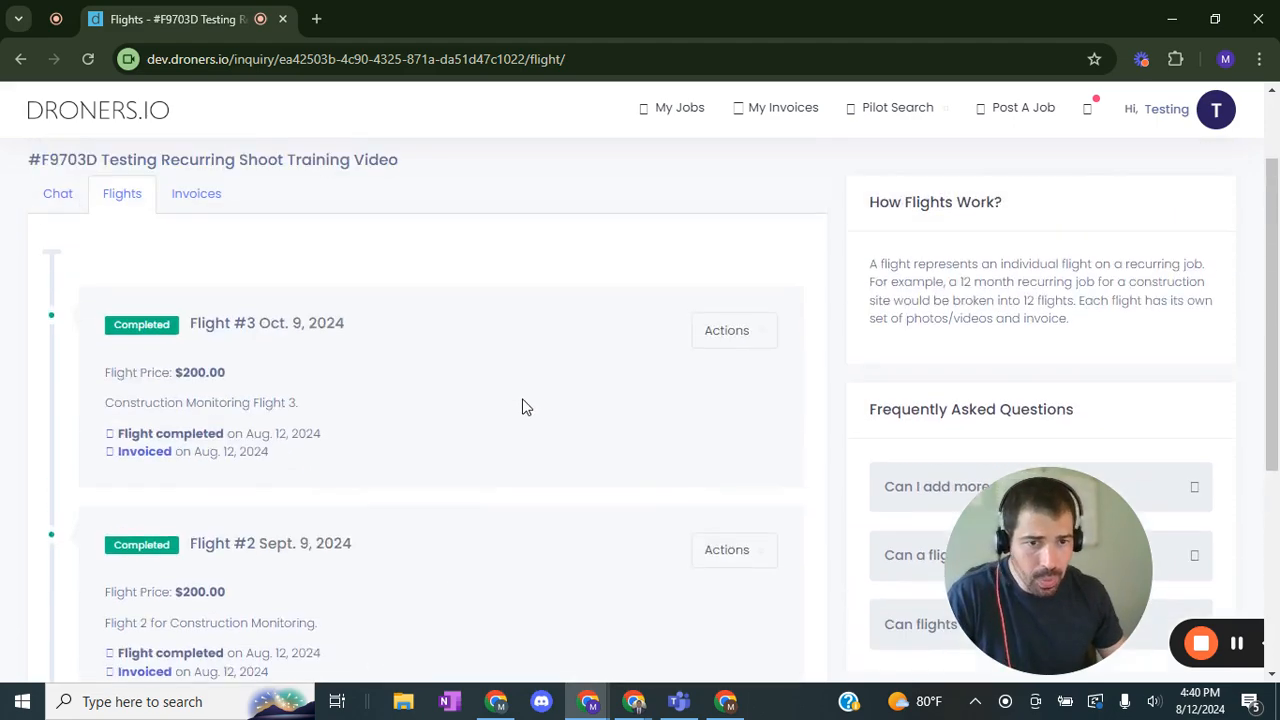
scroll(522, 410, "up", 1)
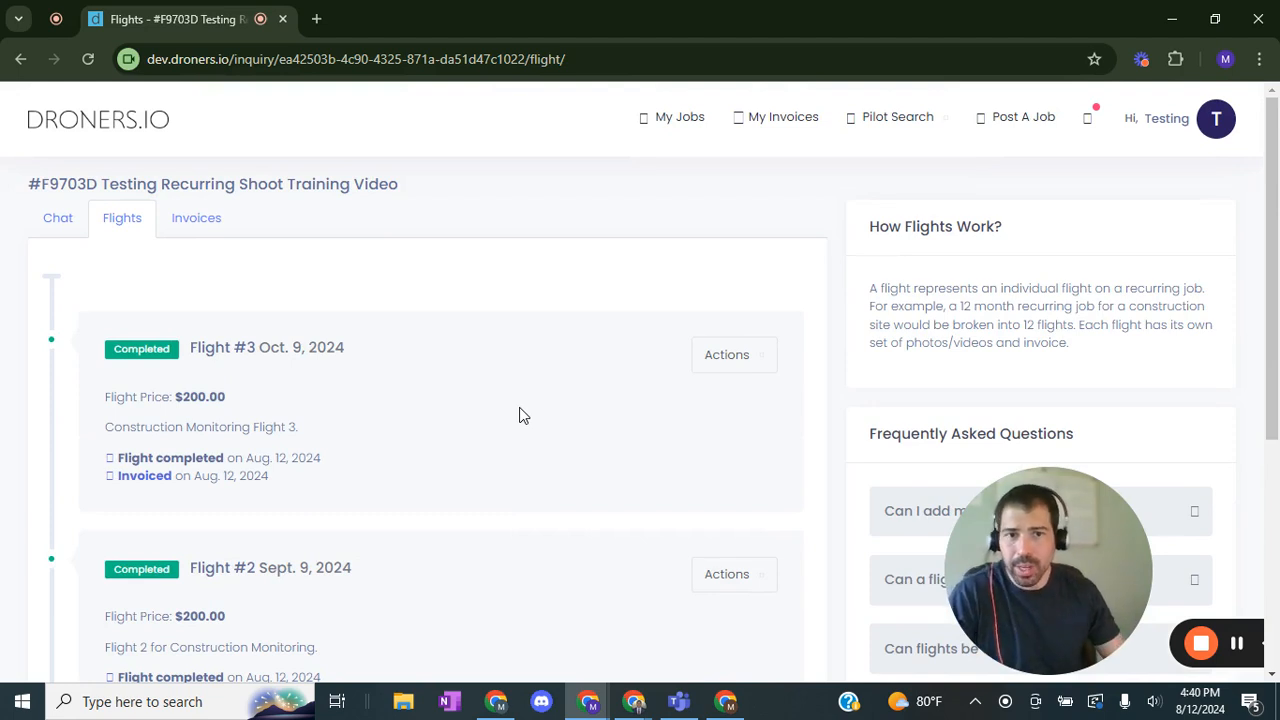